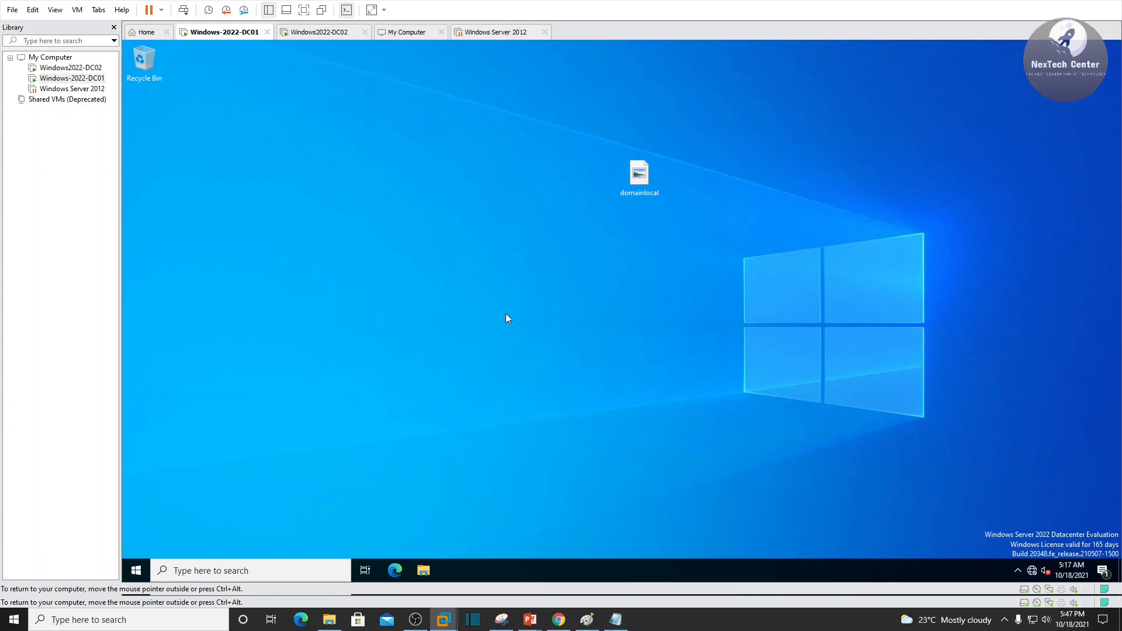
- Open Server Manager on the Windows-2022-DC01 virtual machine
click(70, 68)
click(71, 78)
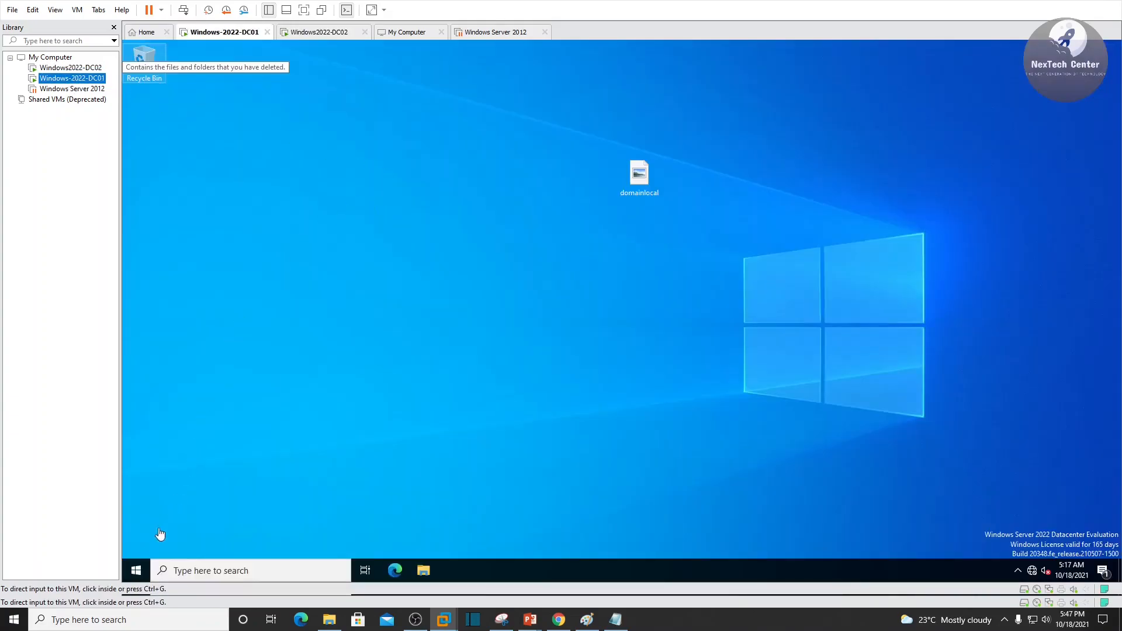
click(138, 570)
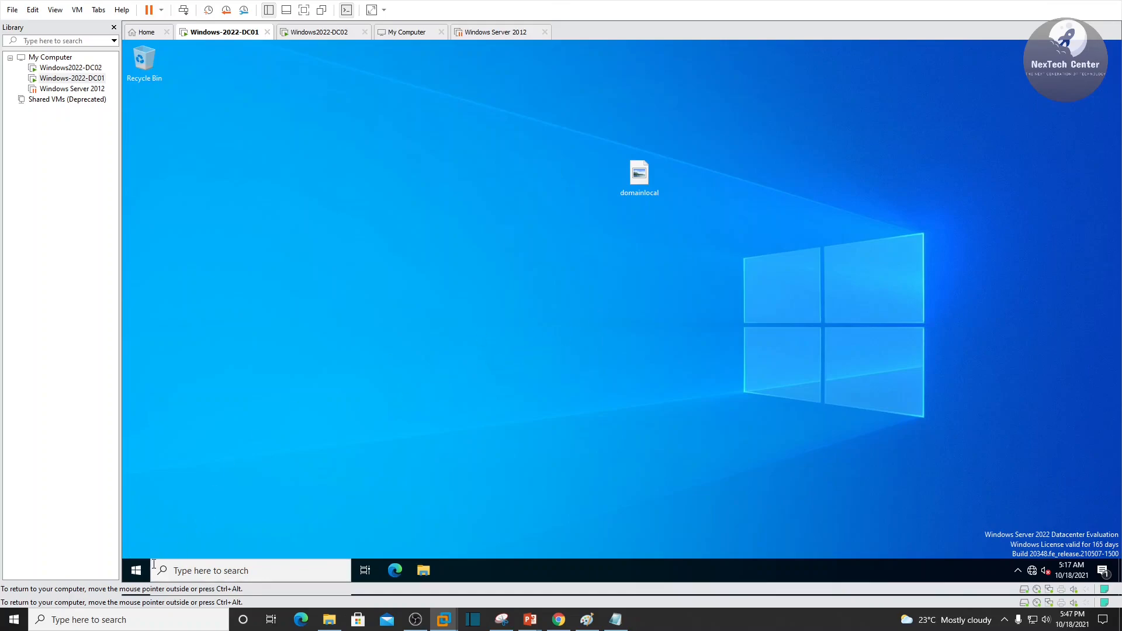
click(136, 570)
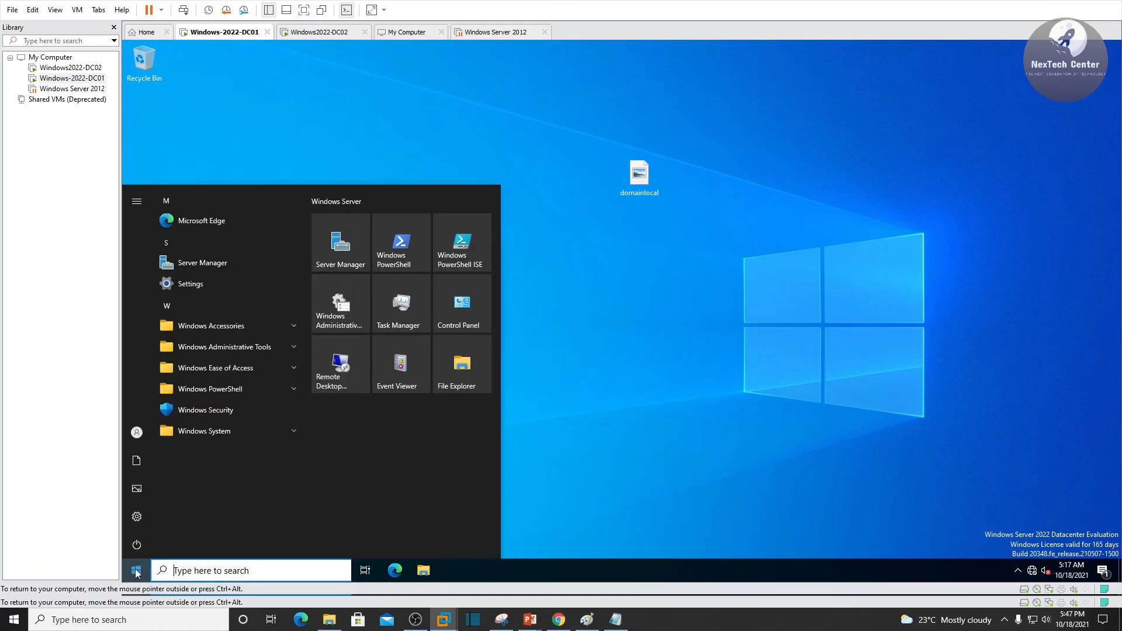
click(350, 248)
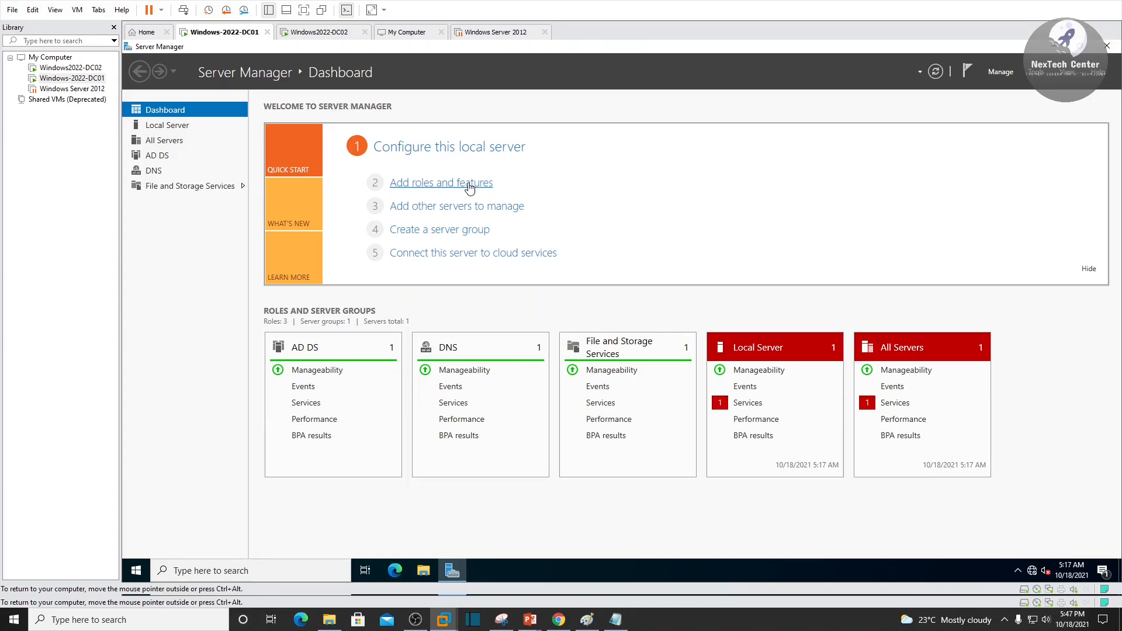
- Start a role-based installation on the INDDC01 server and select the DHCP Server role with its management tools
click(469, 185)
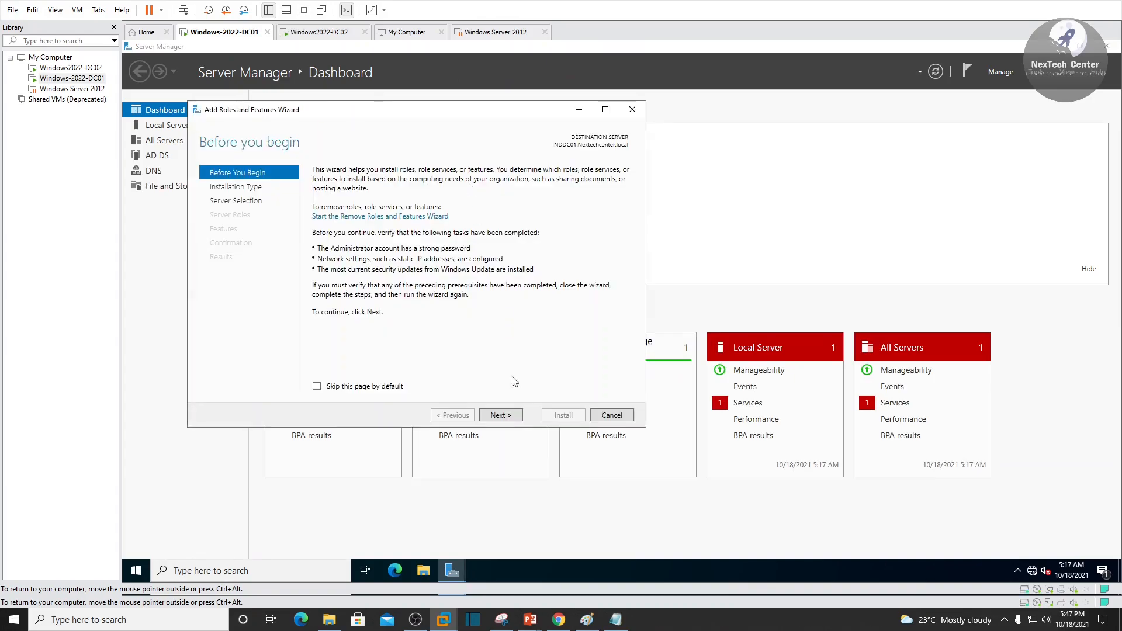
click(508, 423)
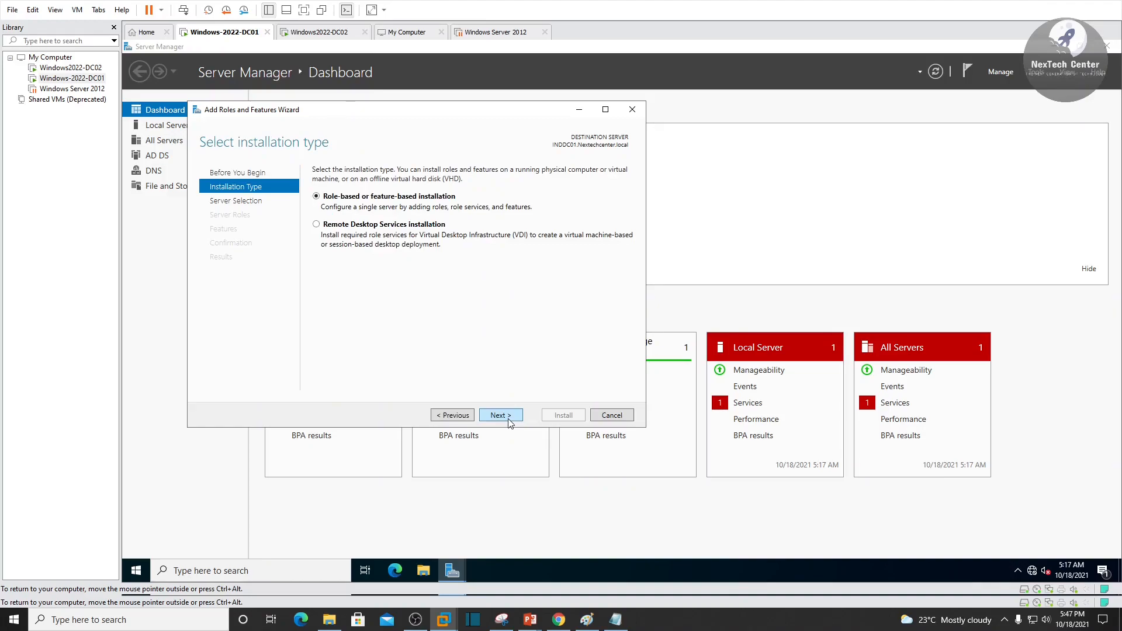
click(508, 422)
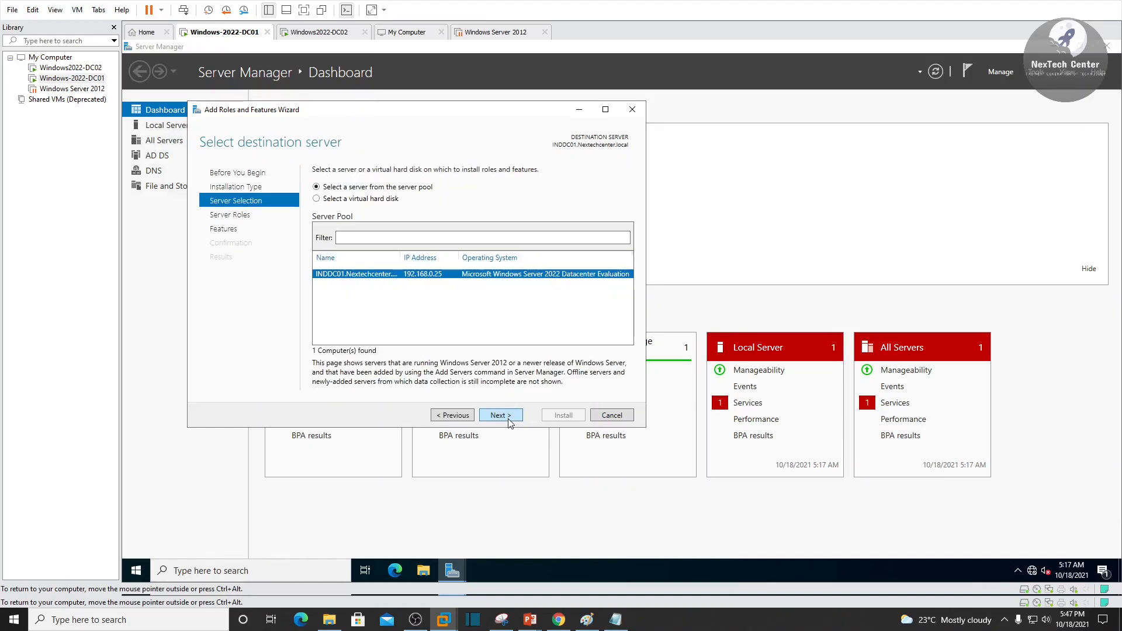
click(509, 422)
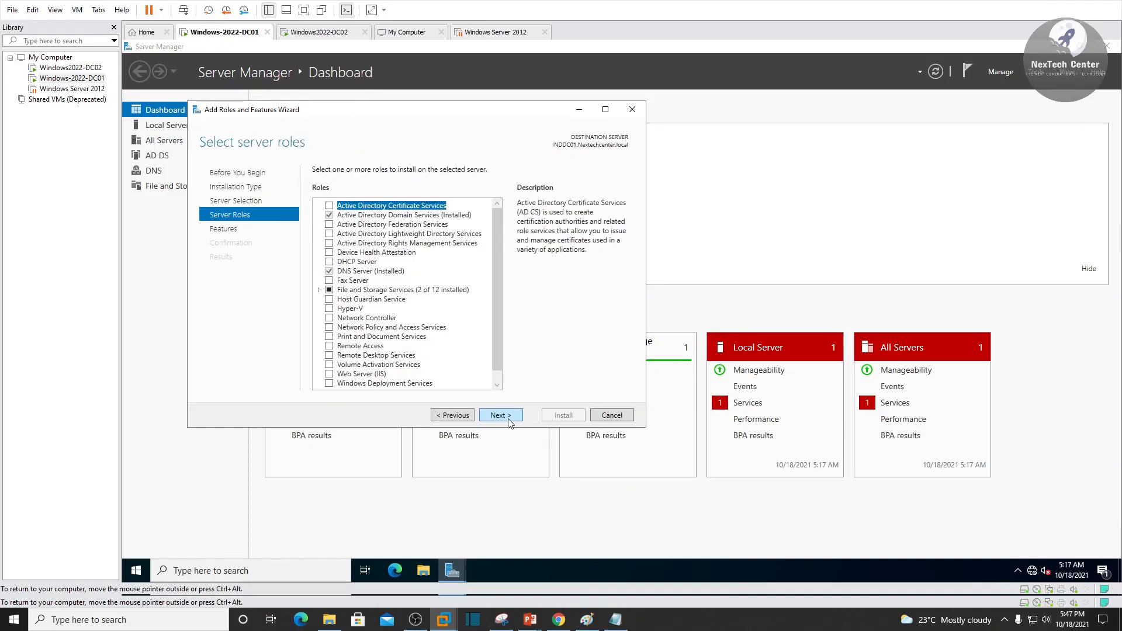
click(329, 262)
click(452, 363)
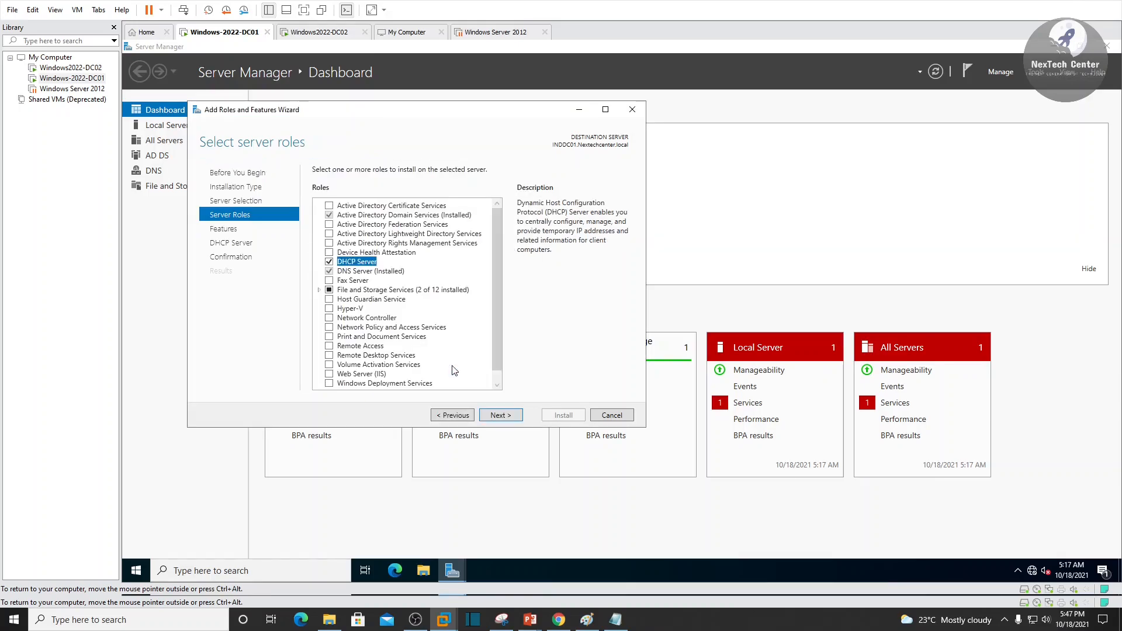
- Accept the default features and install the DHCP Server role
click(501, 415)
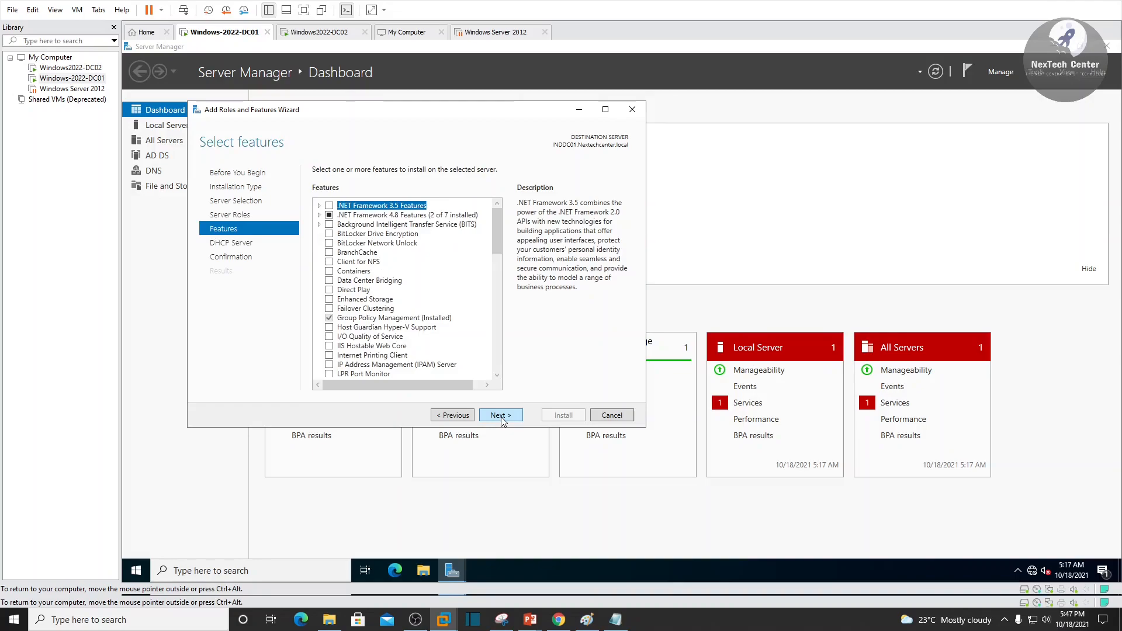
click(500, 415)
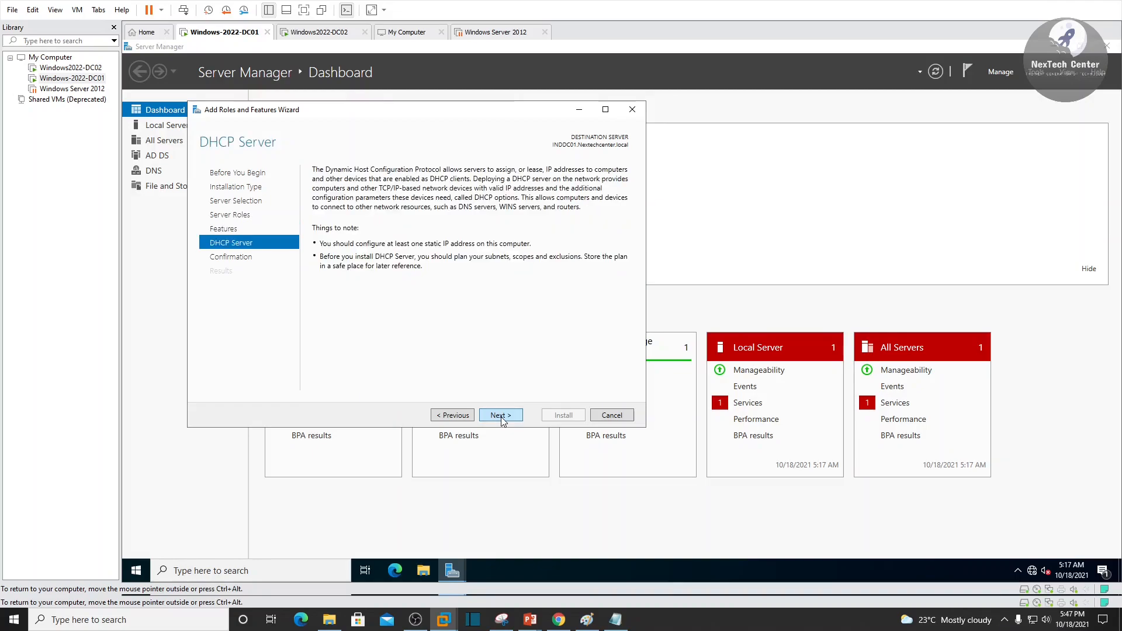
click(500, 416)
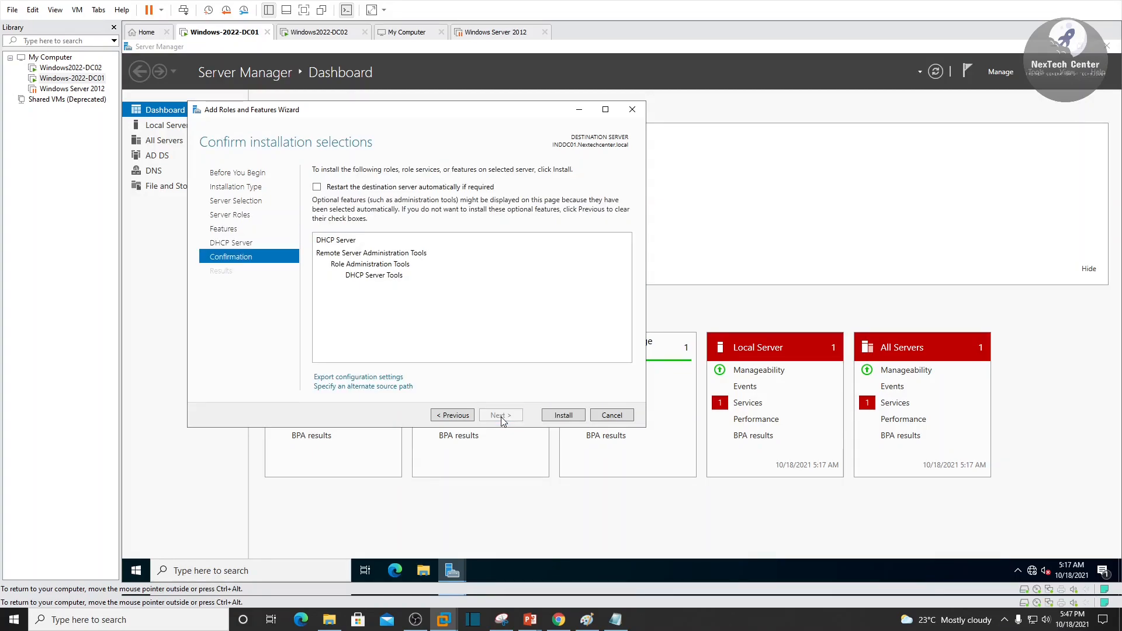
click(563, 415)
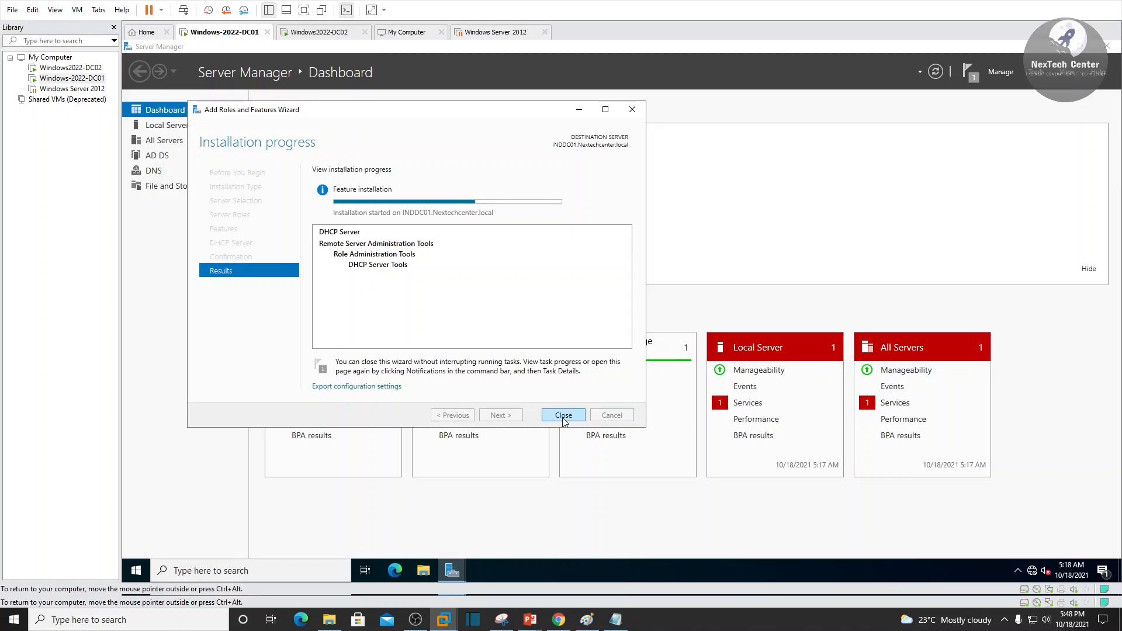
click(415, 620)
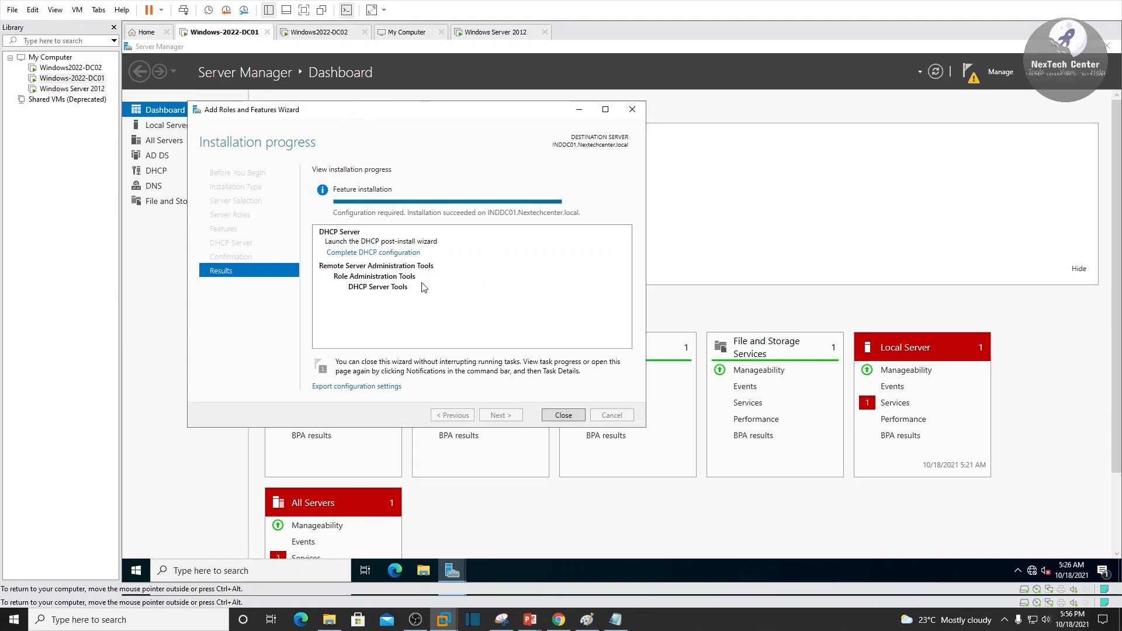
- Complete the DHCP post-install configuration, authorizing the server with the NEXTECHCENTER\Administrator credentials, and close both wizards
click(387, 255)
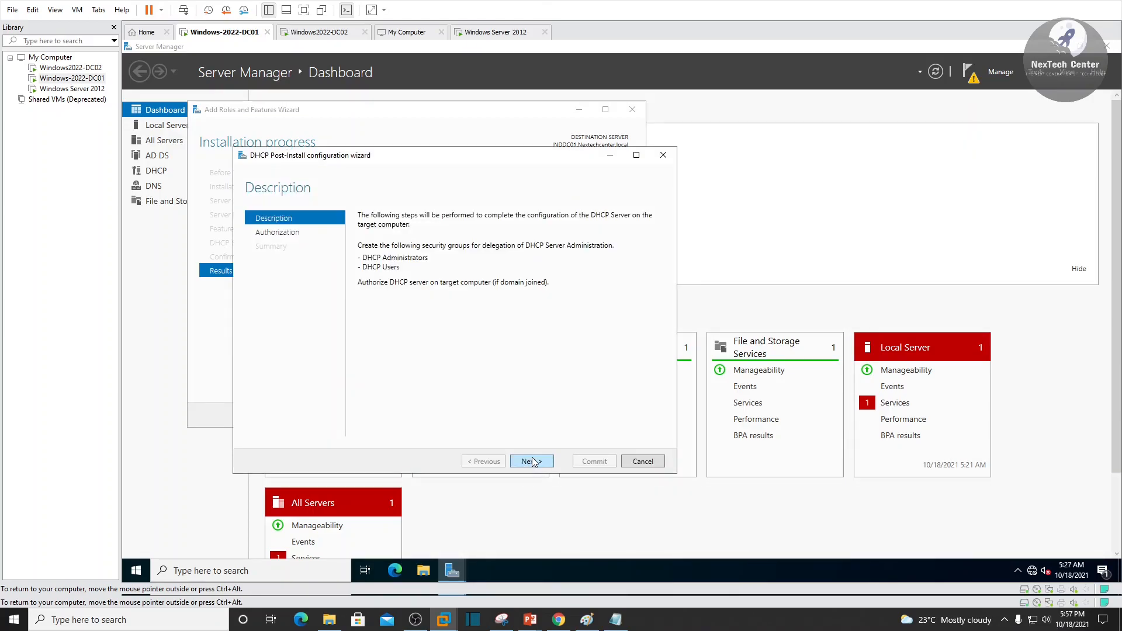
click(532, 463)
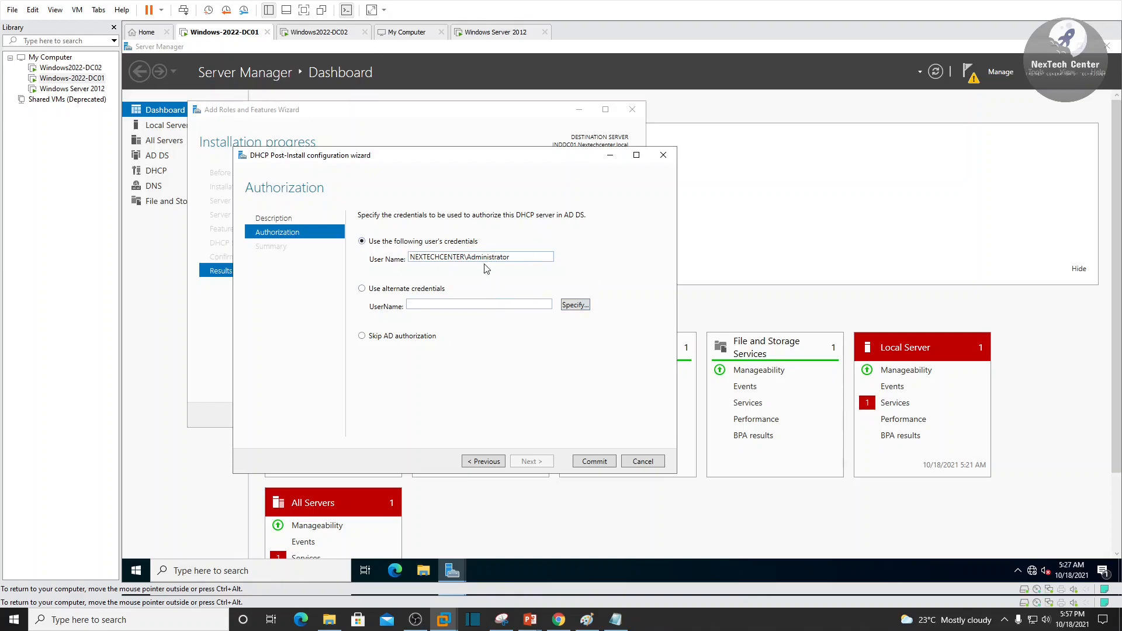
drag(522, 258, 304, 273)
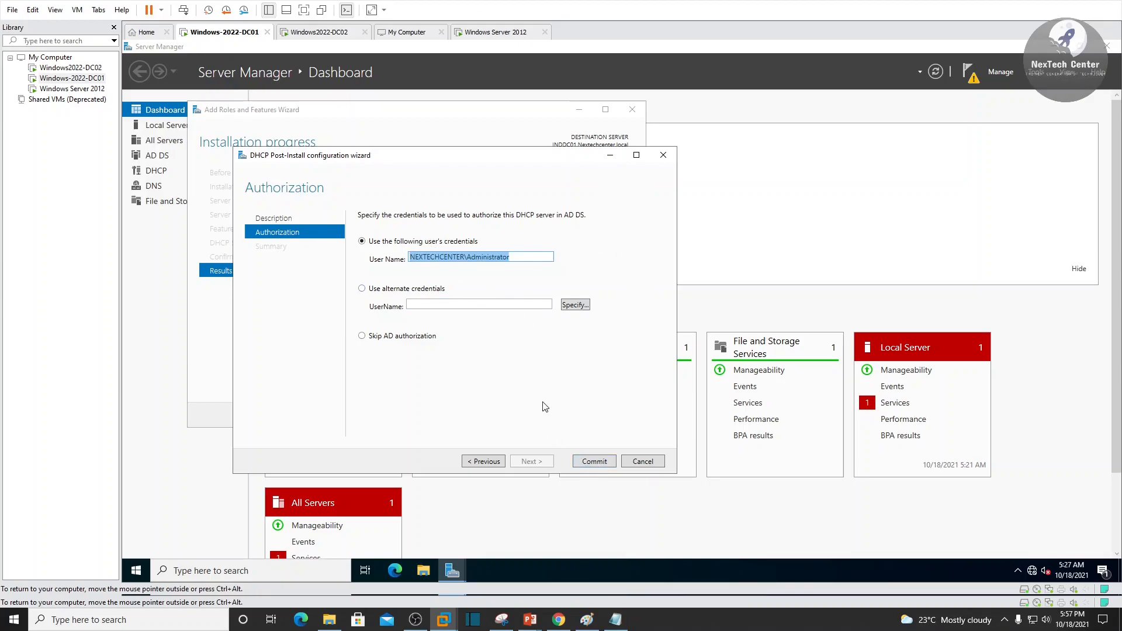
click(595, 461)
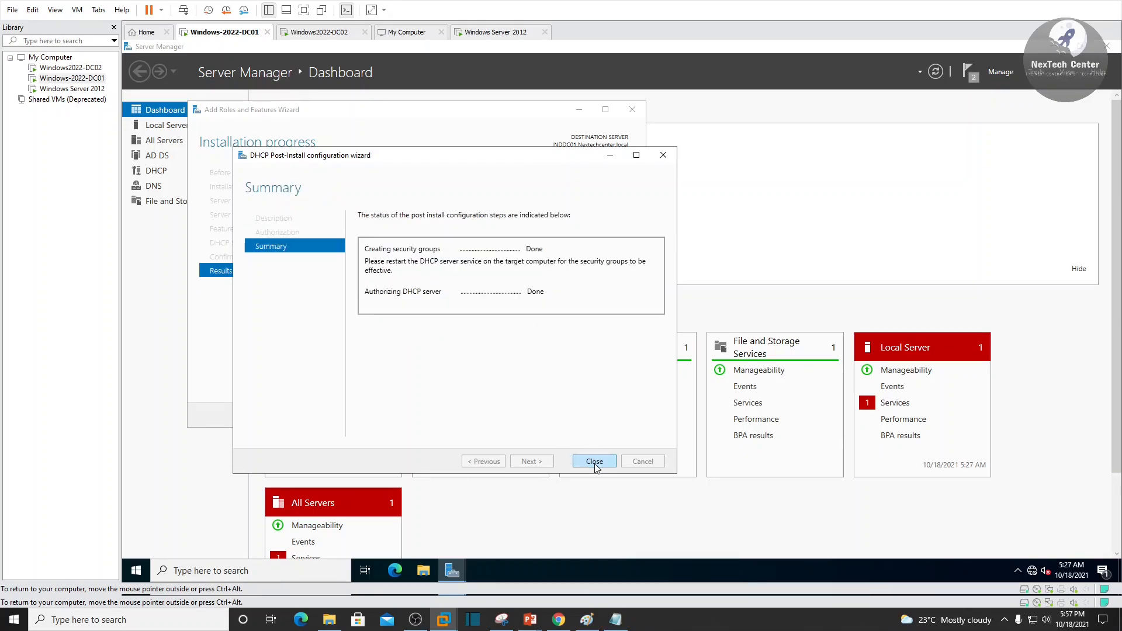
click(594, 462)
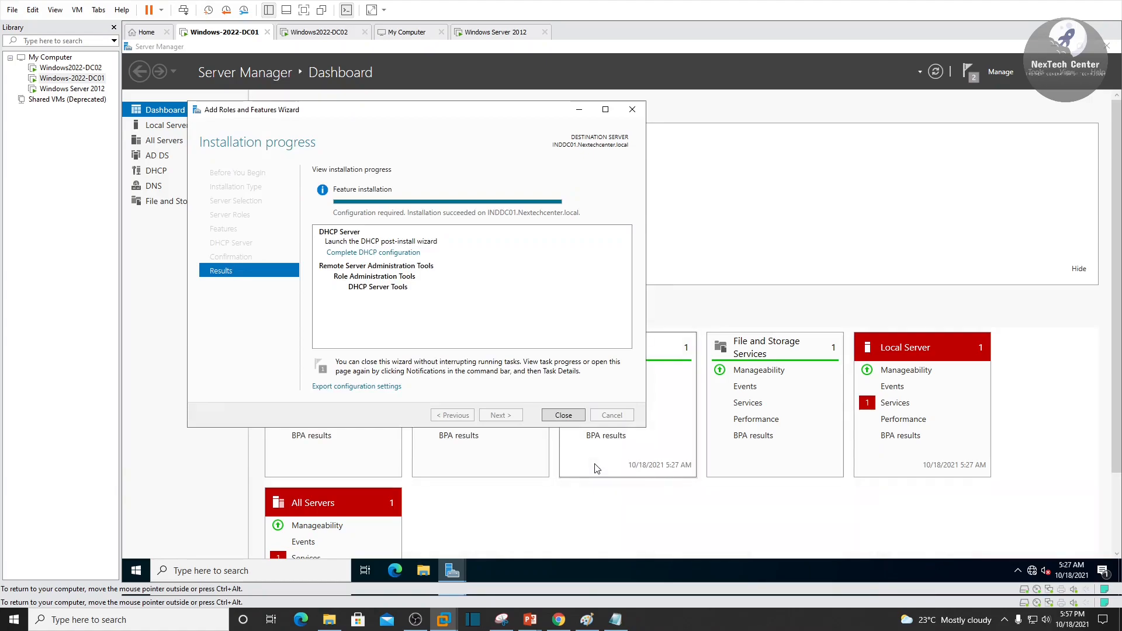
click(564, 416)
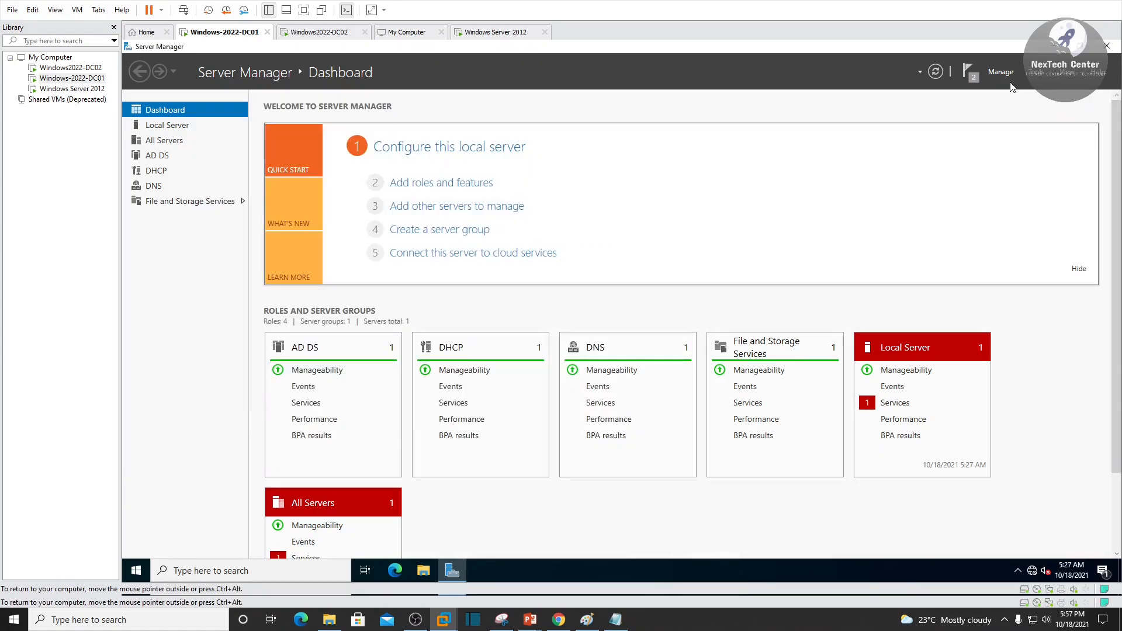
- Open the DHCP management console maximized, widen its tree, and expand the inddc01.nextechcenter.local server
click(153, 170)
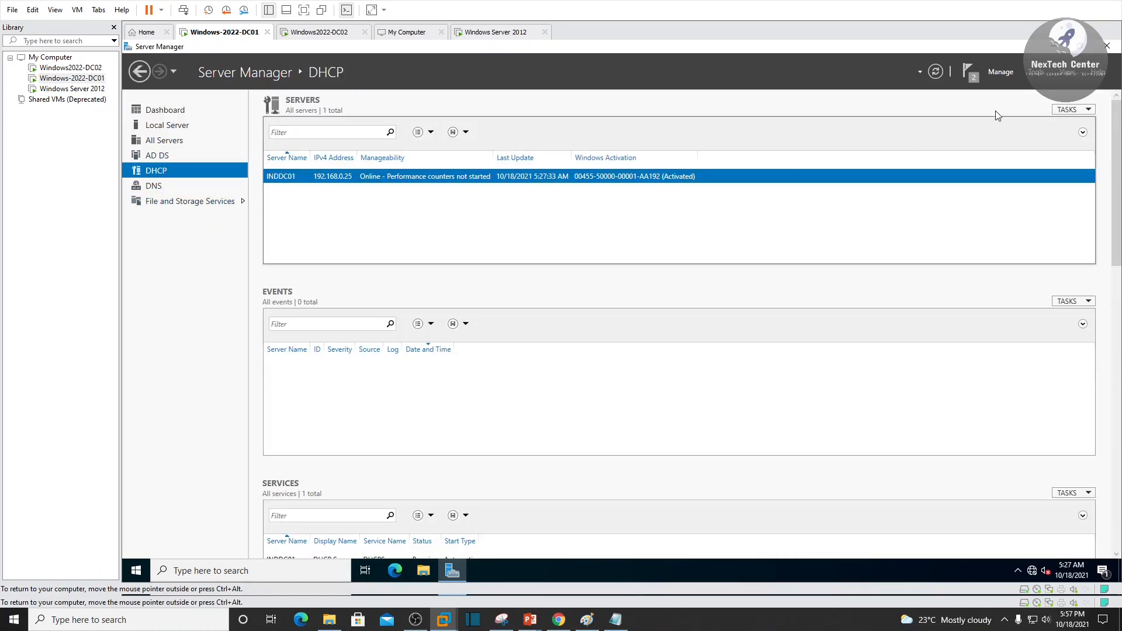
click(1034, 72)
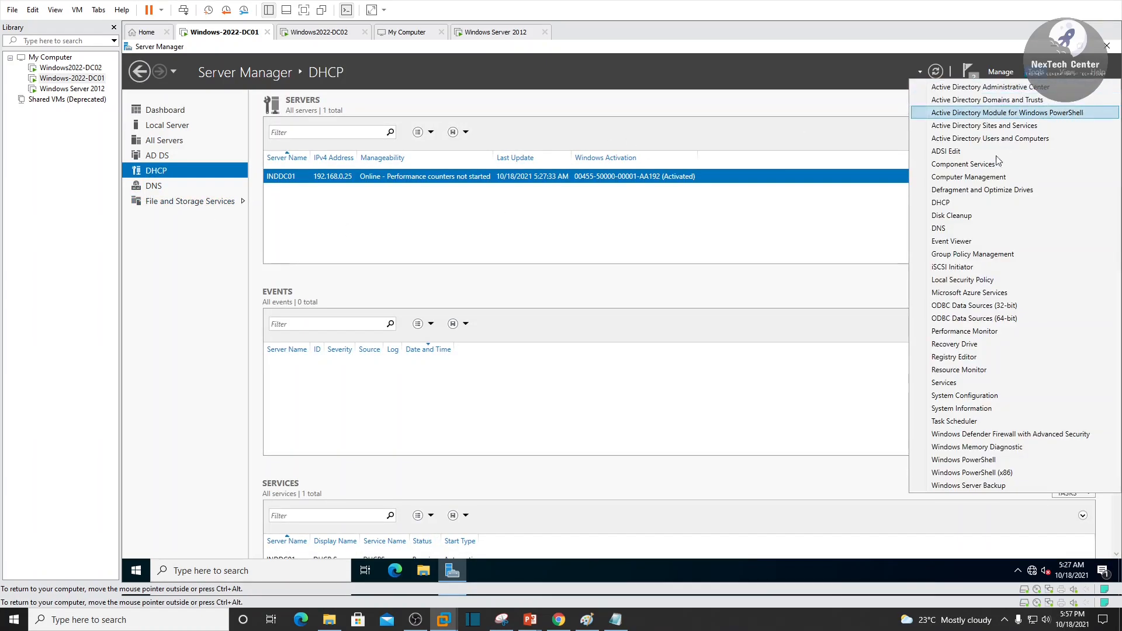
click(962, 204)
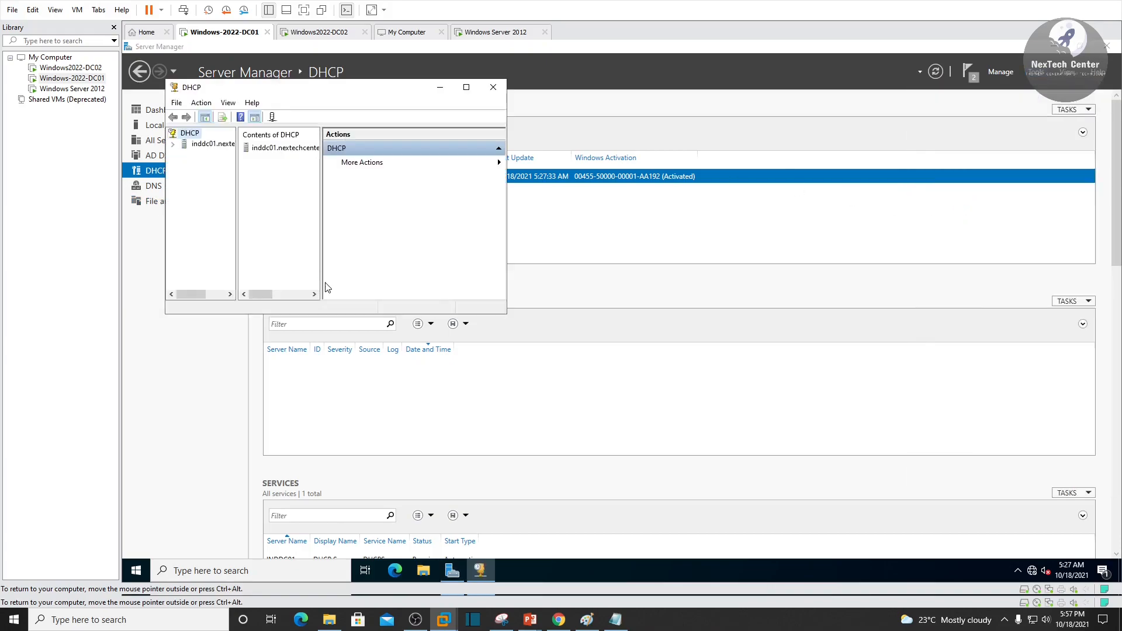
click(466, 89)
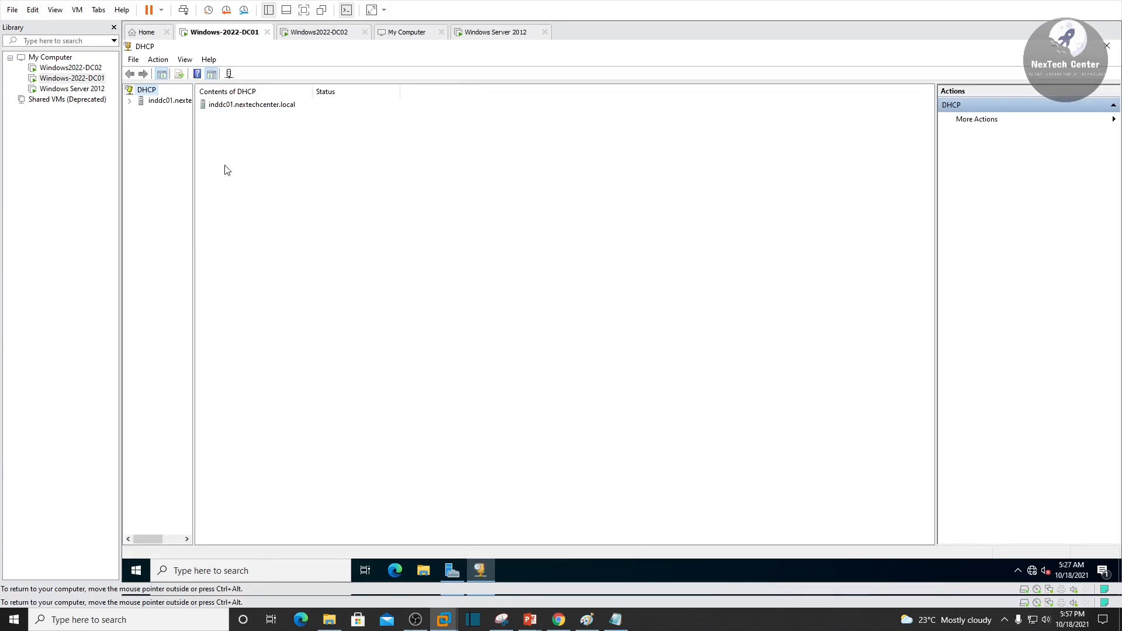
drag(194, 160, 313, 160)
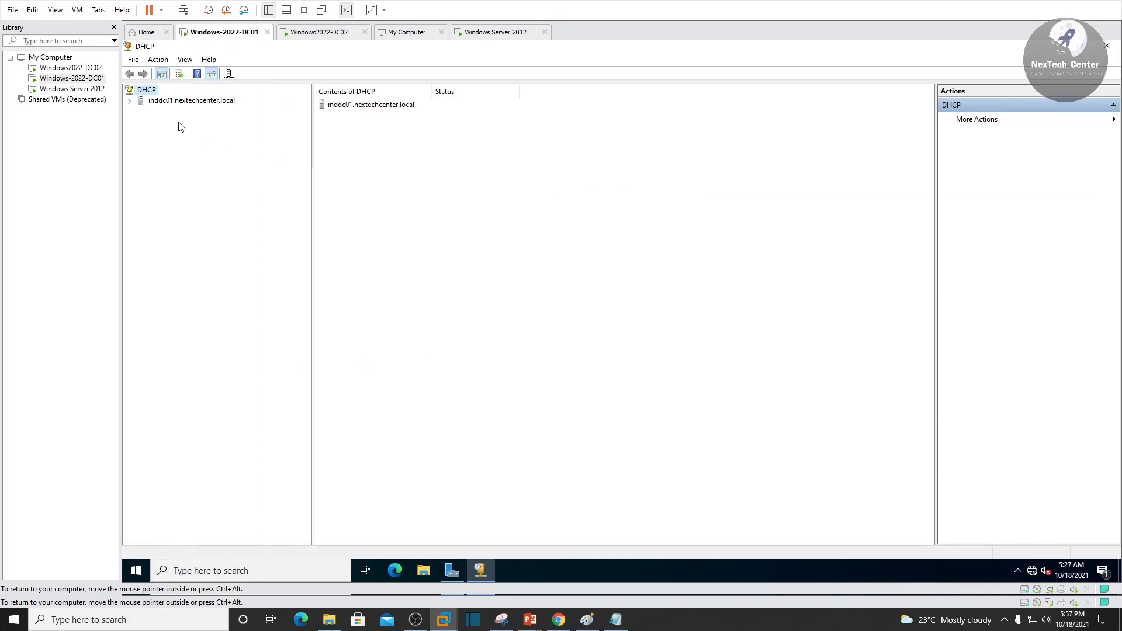
click(184, 103)
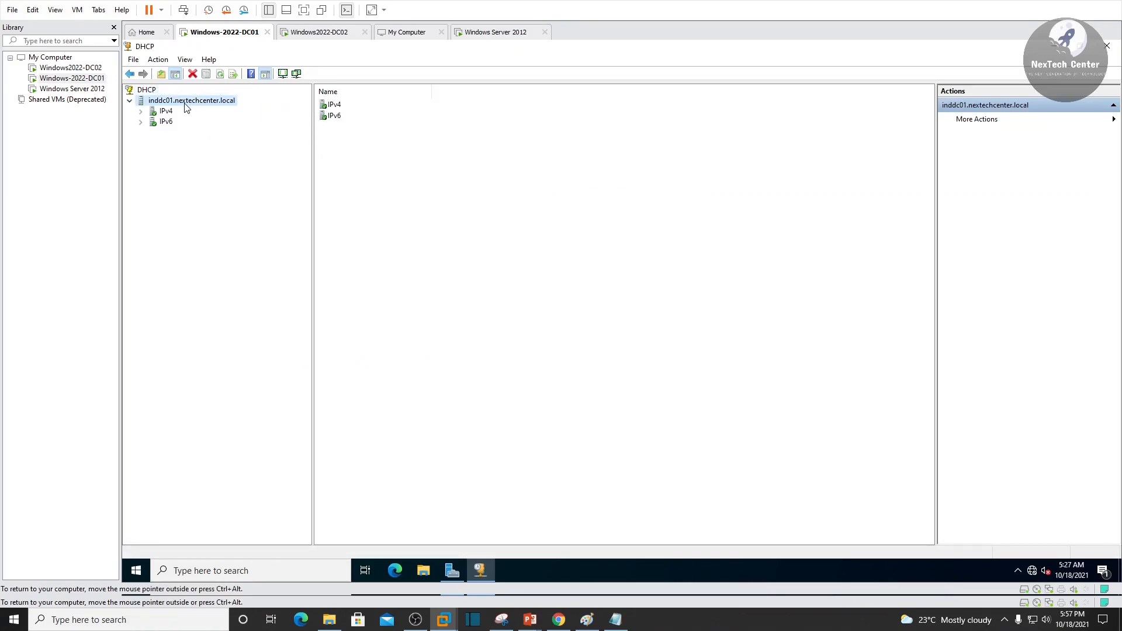
- Examine the database path and backup path in the DHCP server's properties
right_click(186, 106)
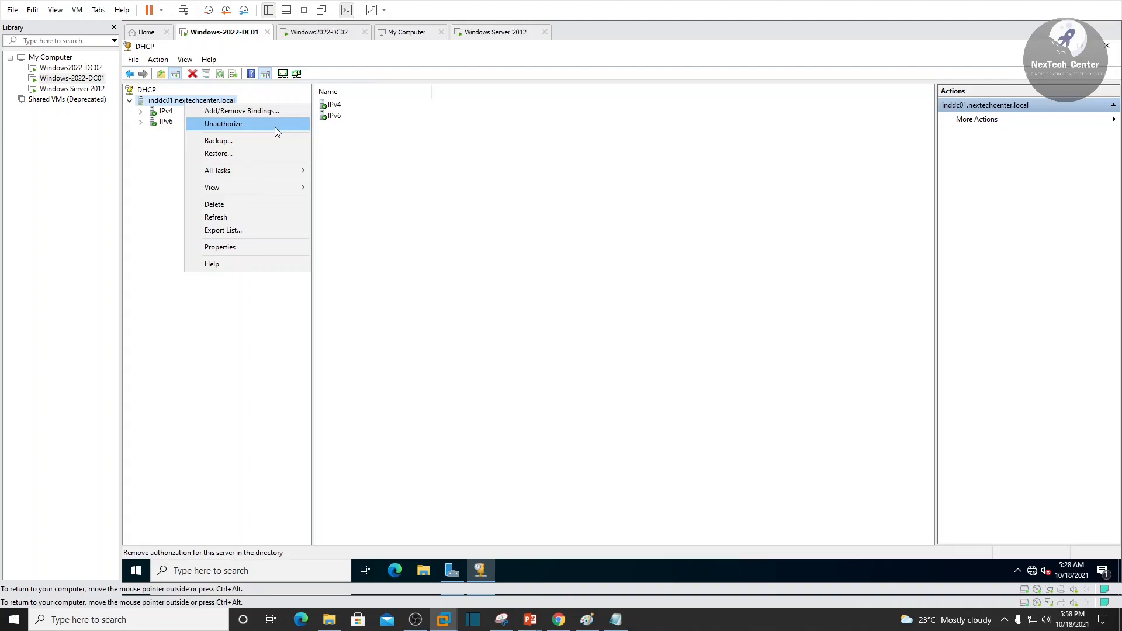
click(278, 248)
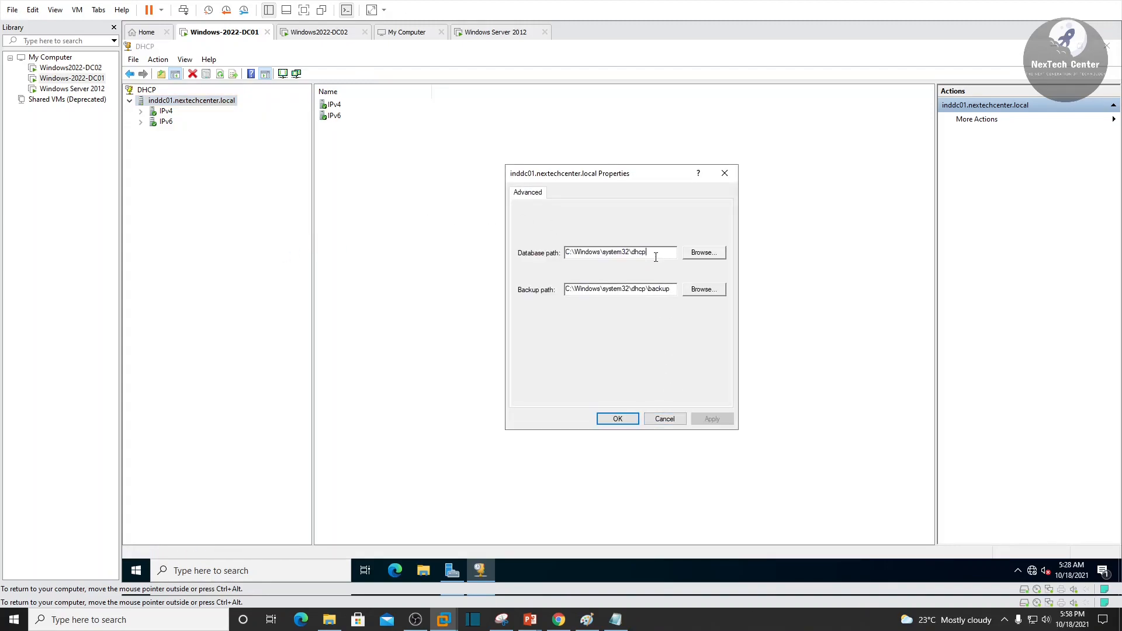
drag(641, 257, 560, 256)
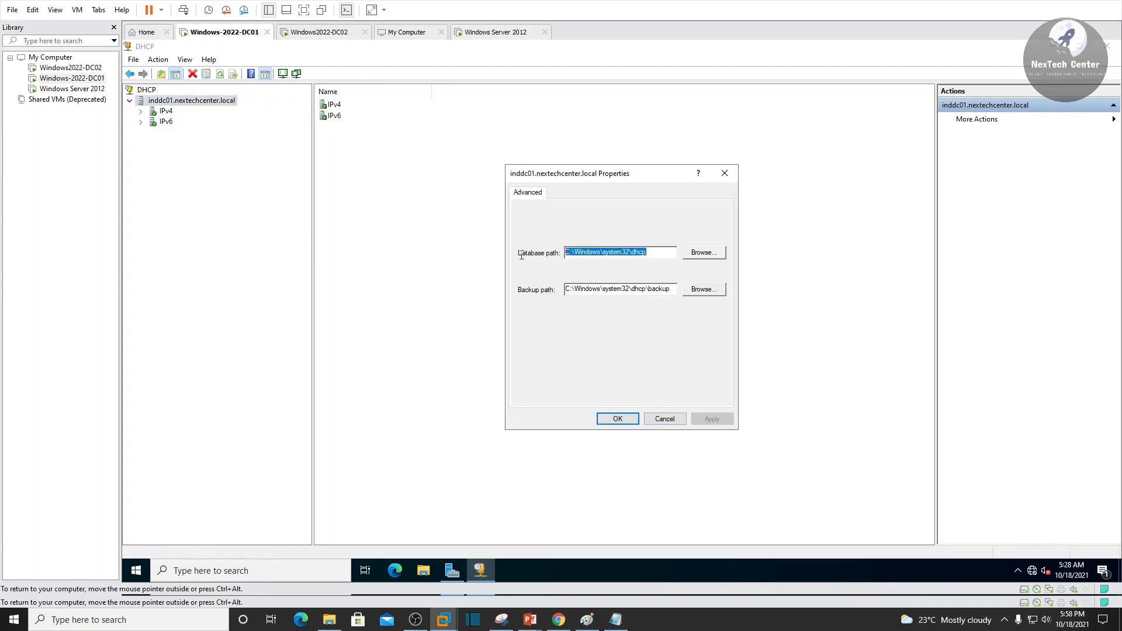
click(621, 252)
drag(648, 253, 546, 254)
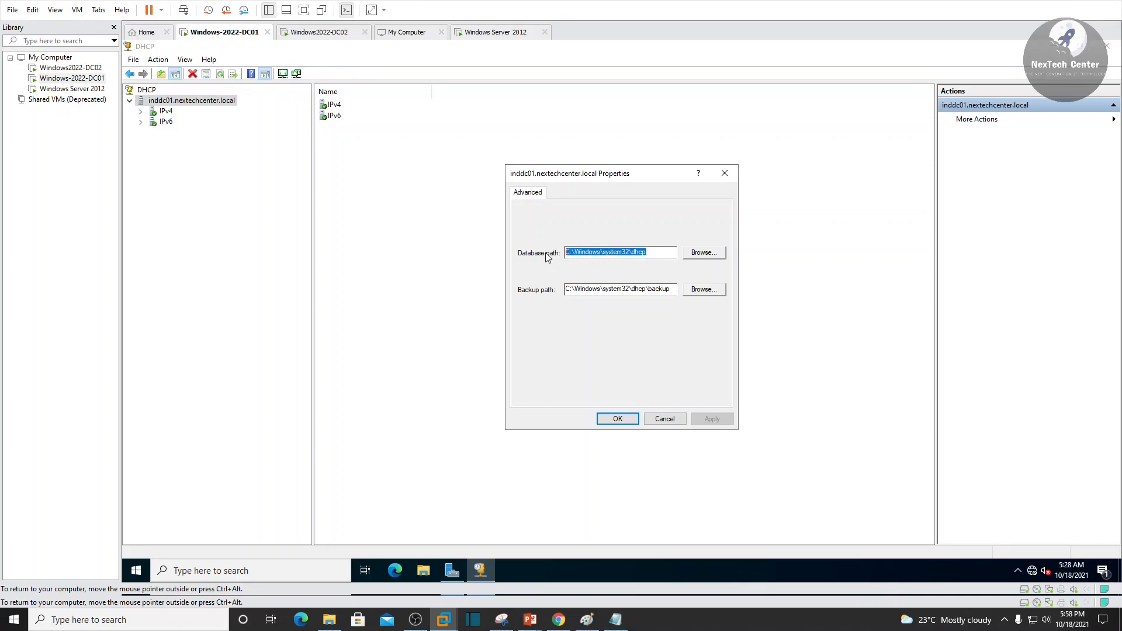
click(648, 253)
drag(648, 254, 514, 258)
drag(566, 288, 678, 290)
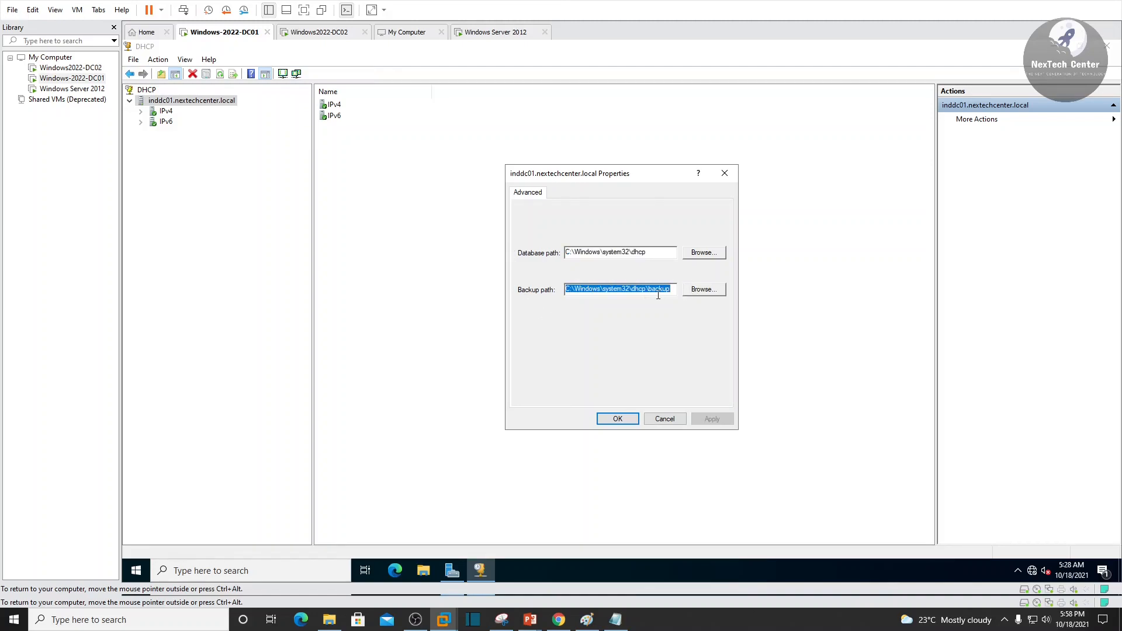
click(617, 418)
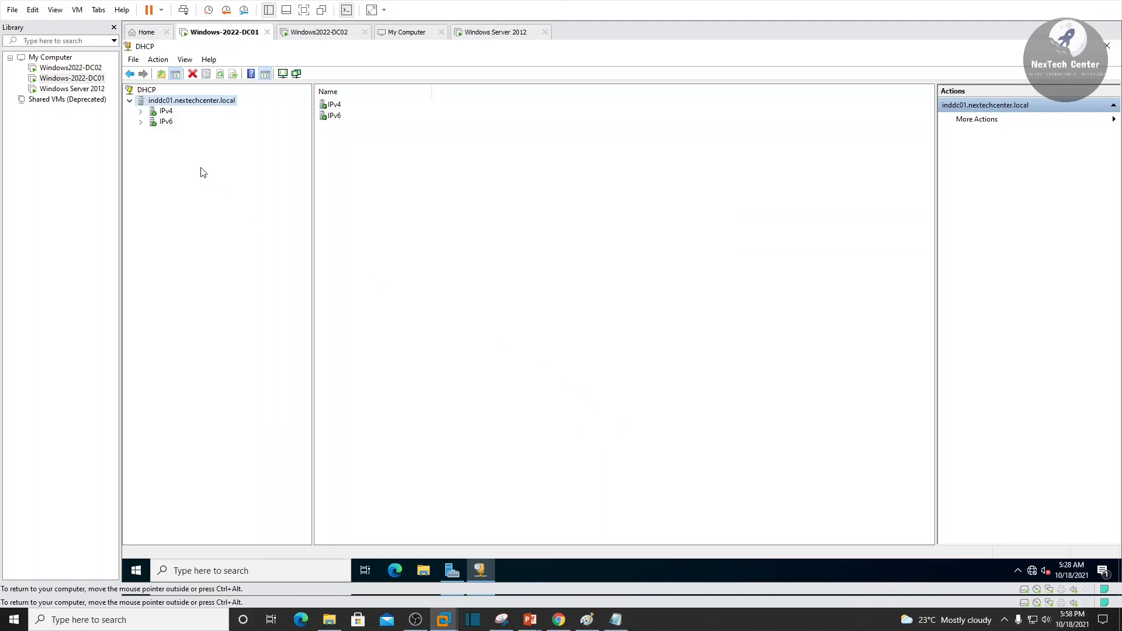
- Expand the IPv4 node and its Filters, and view the Server Options description
click(140, 111)
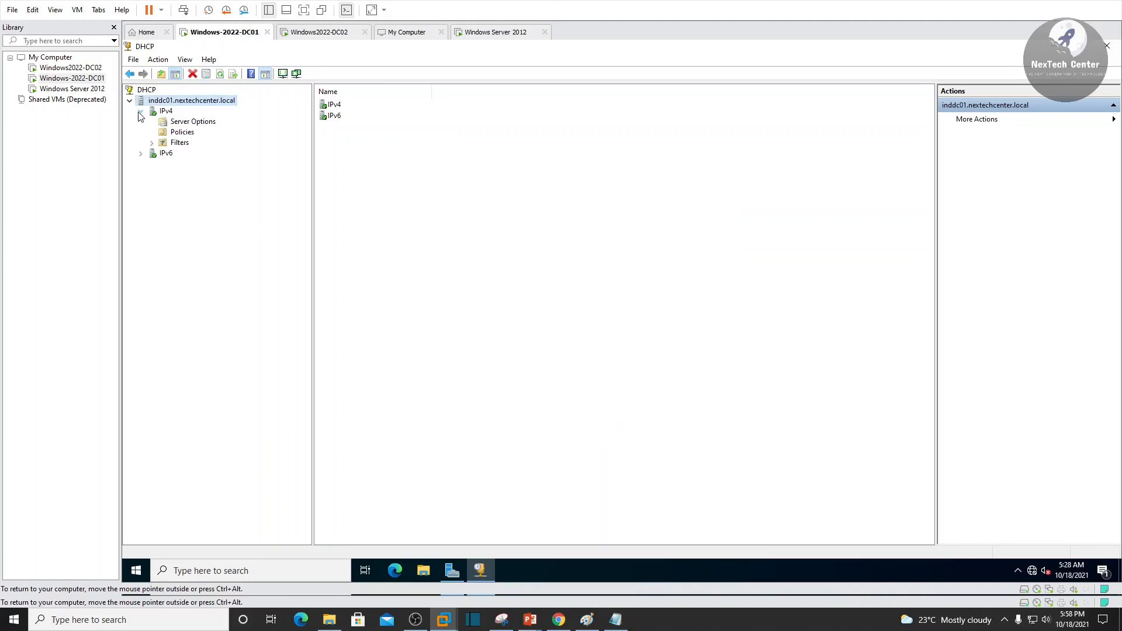
click(151, 143)
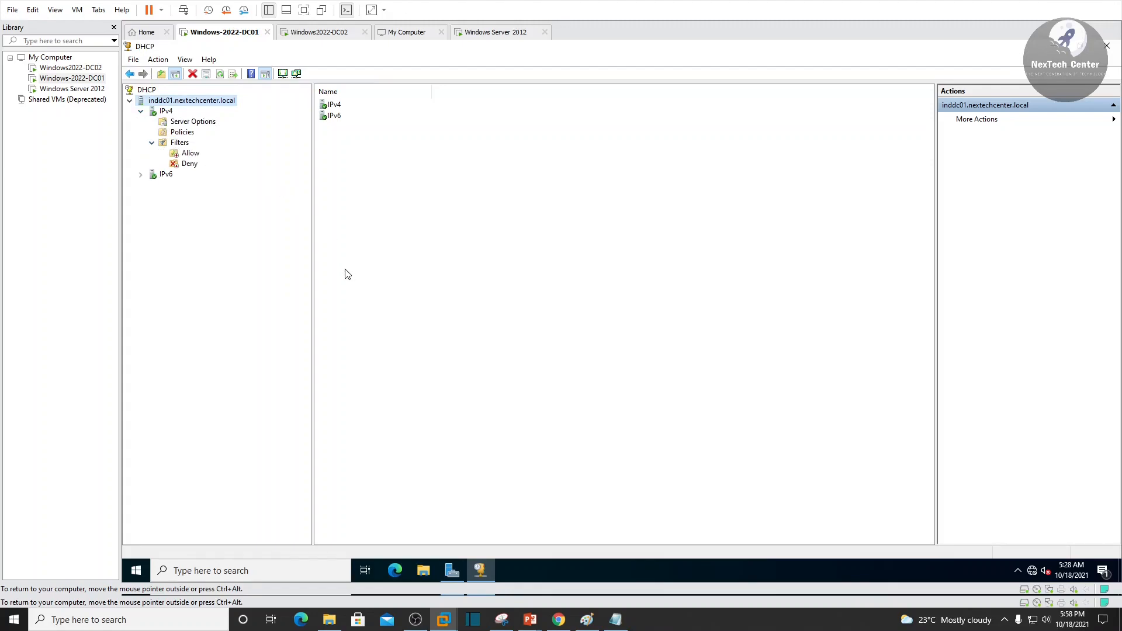
click(191, 123)
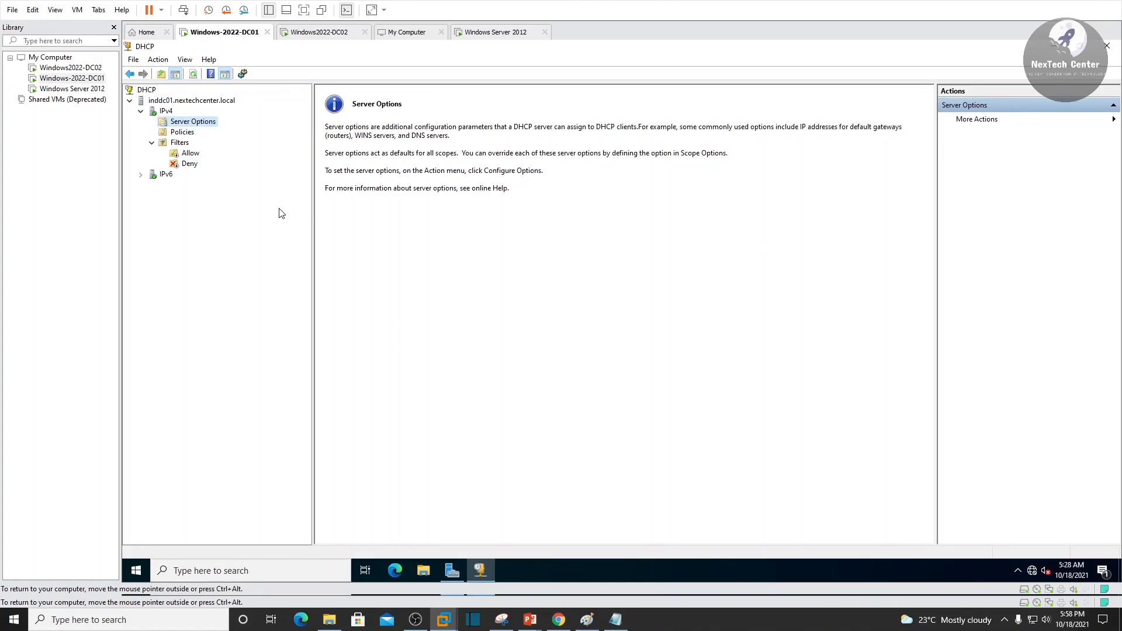
- View the available DHCP options in the Server Options configuration, and close it without changes
right_click(203, 127)
mouse_move(283, 147)
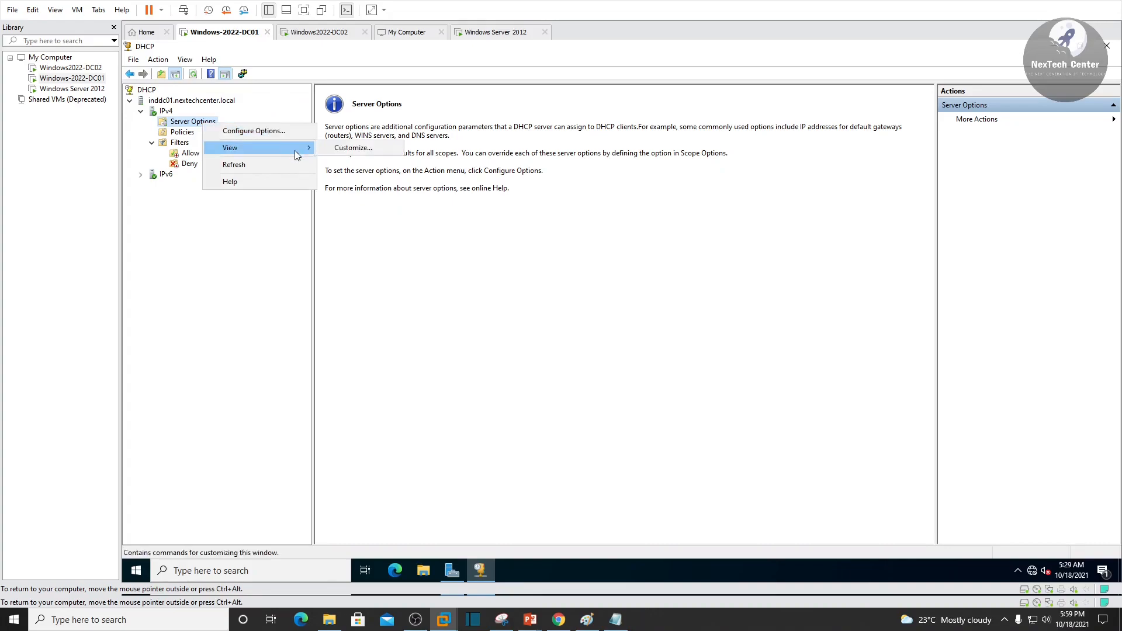
click(253, 131)
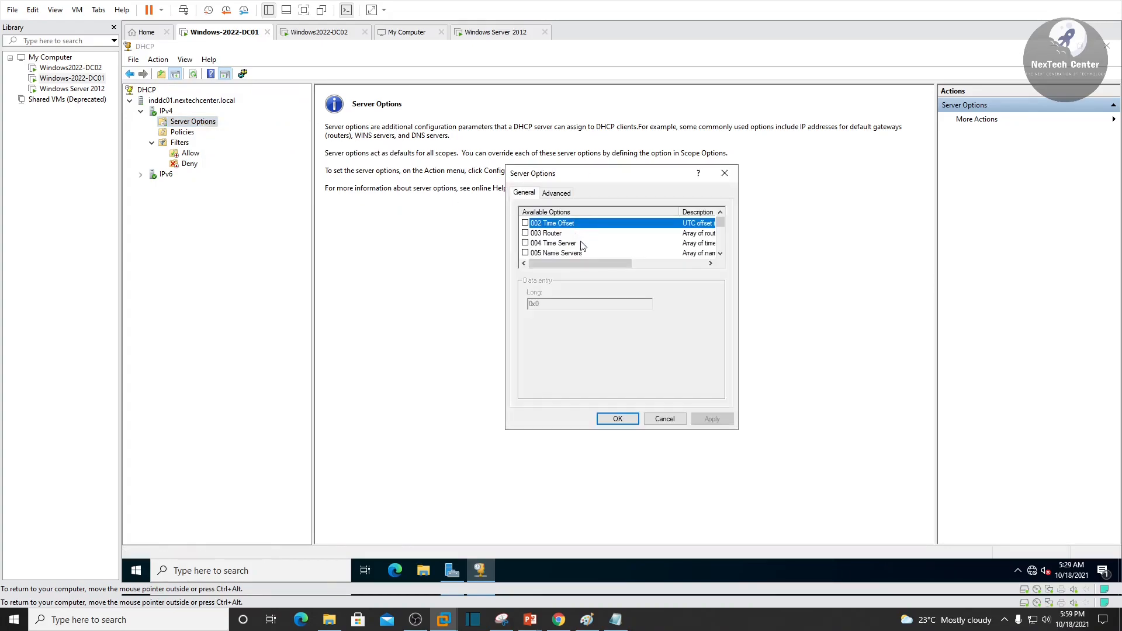
click(664, 419)
- Start a new scope under IPv4 and name it IT_VLAN
click(166, 111)
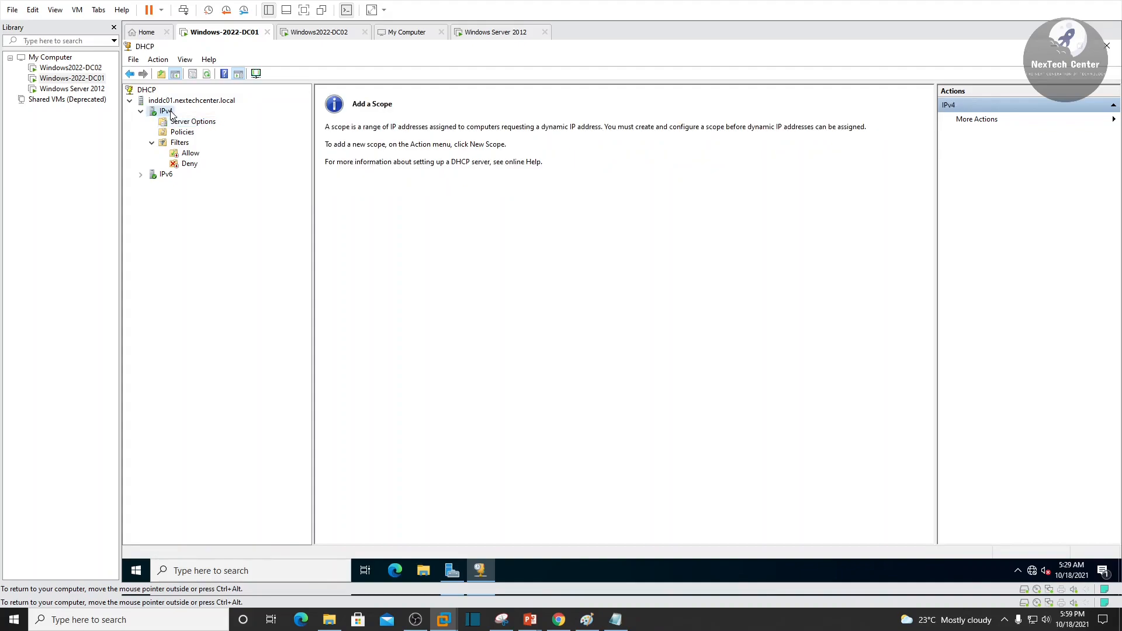
right_click(171, 112)
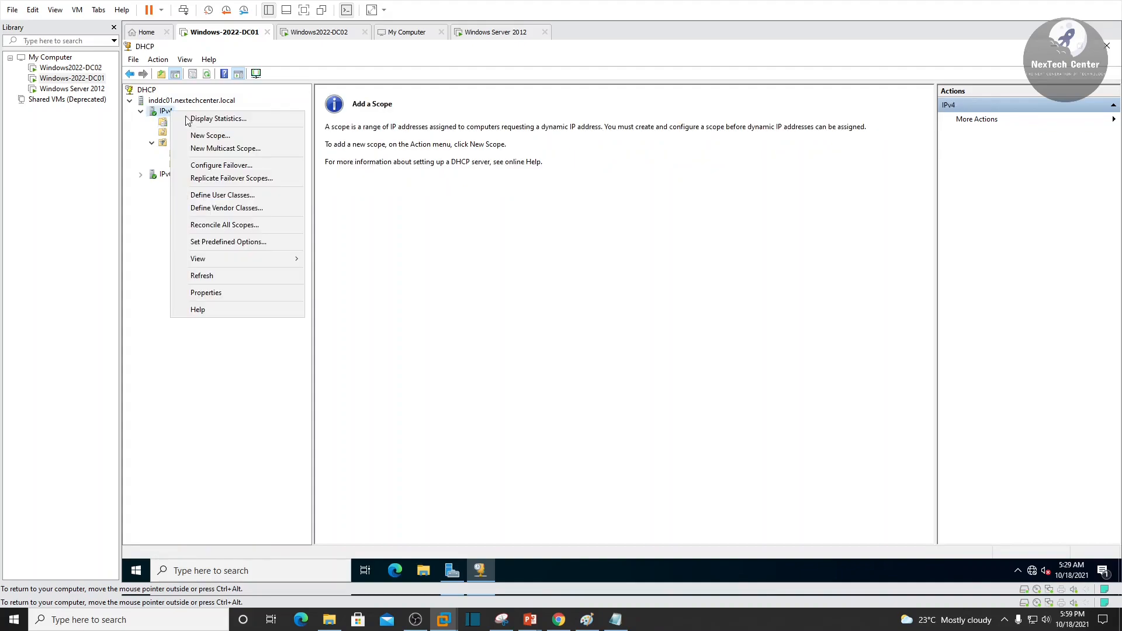
click(250, 139)
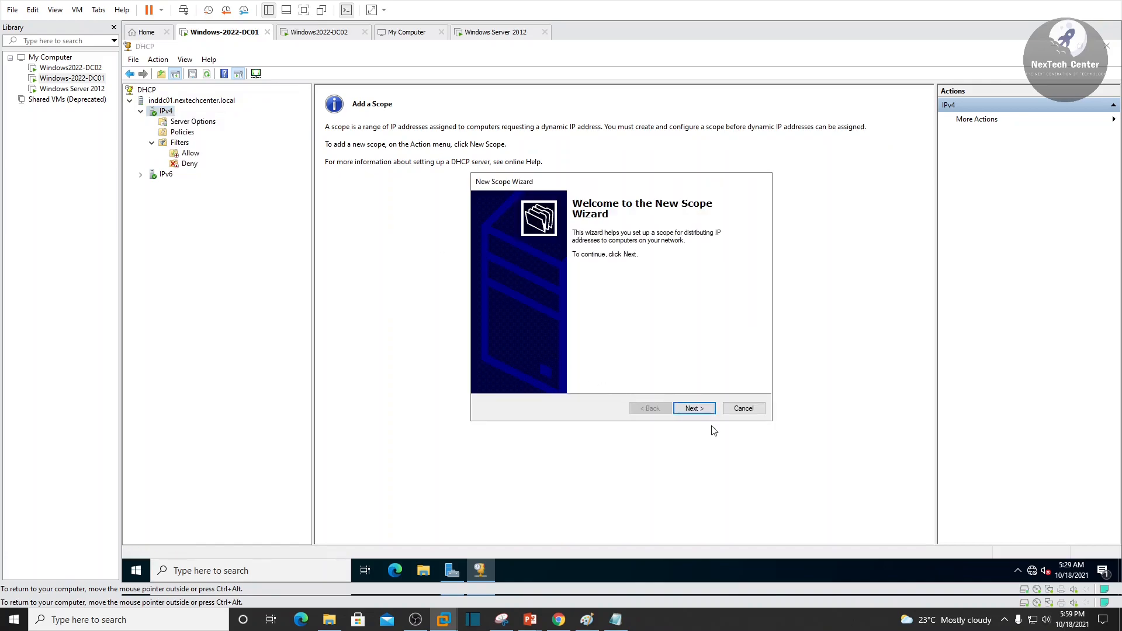
click(692, 409)
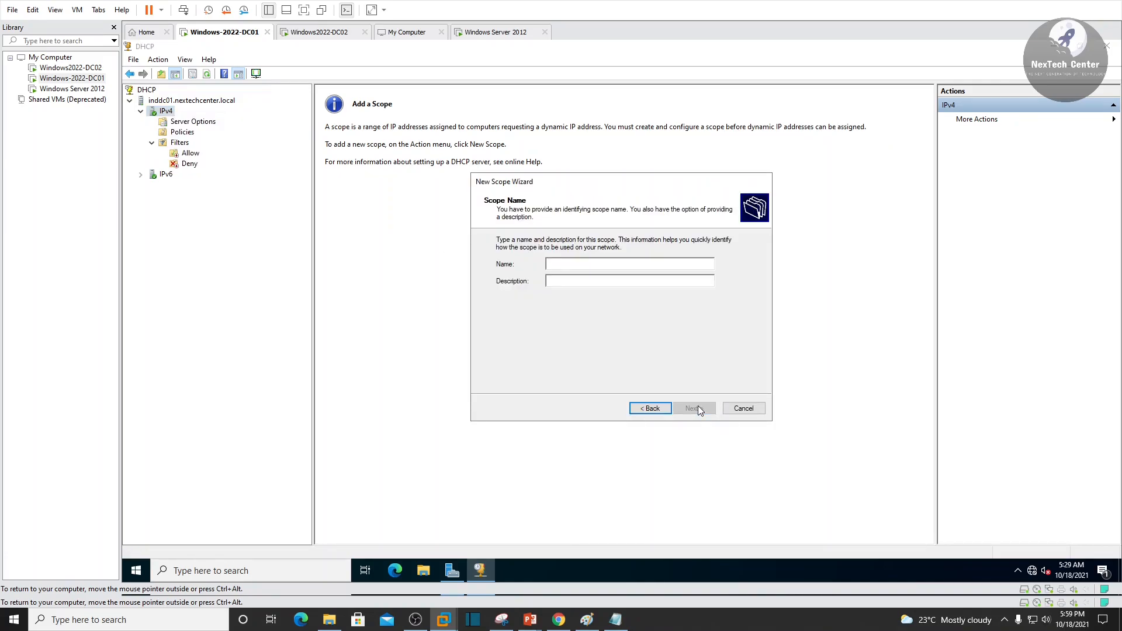
text(IT_VLA)
click(699, 409)
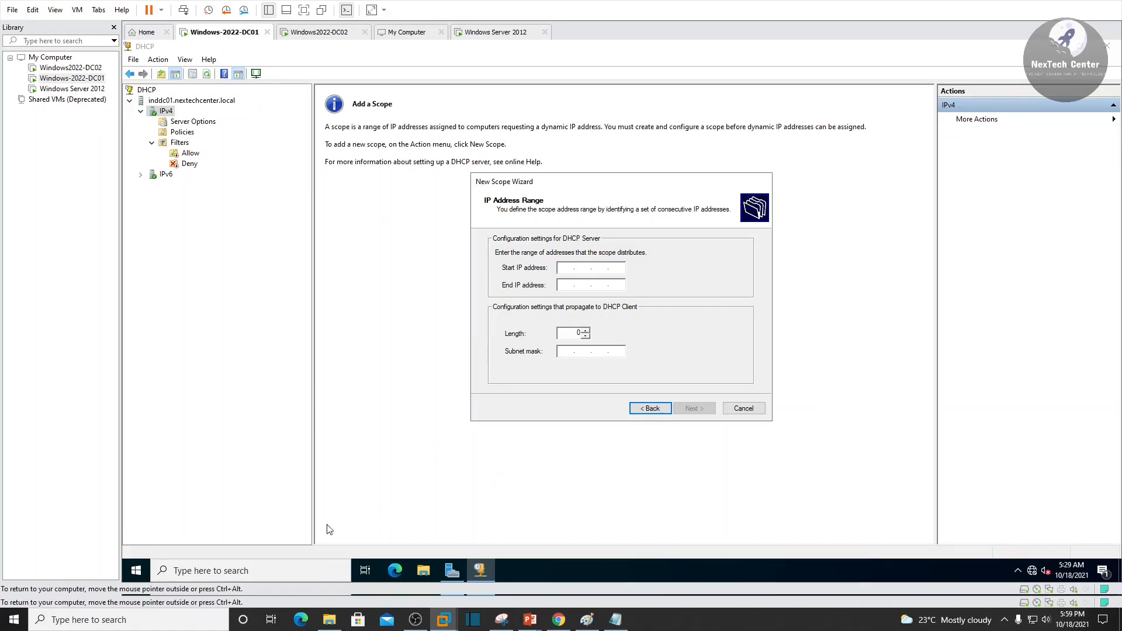
- Check the Ethernet0 adapter's IPv4 address, subnet mask and DNS server in its connection details, and close the network windows
click(285, 570)
text(cmd)
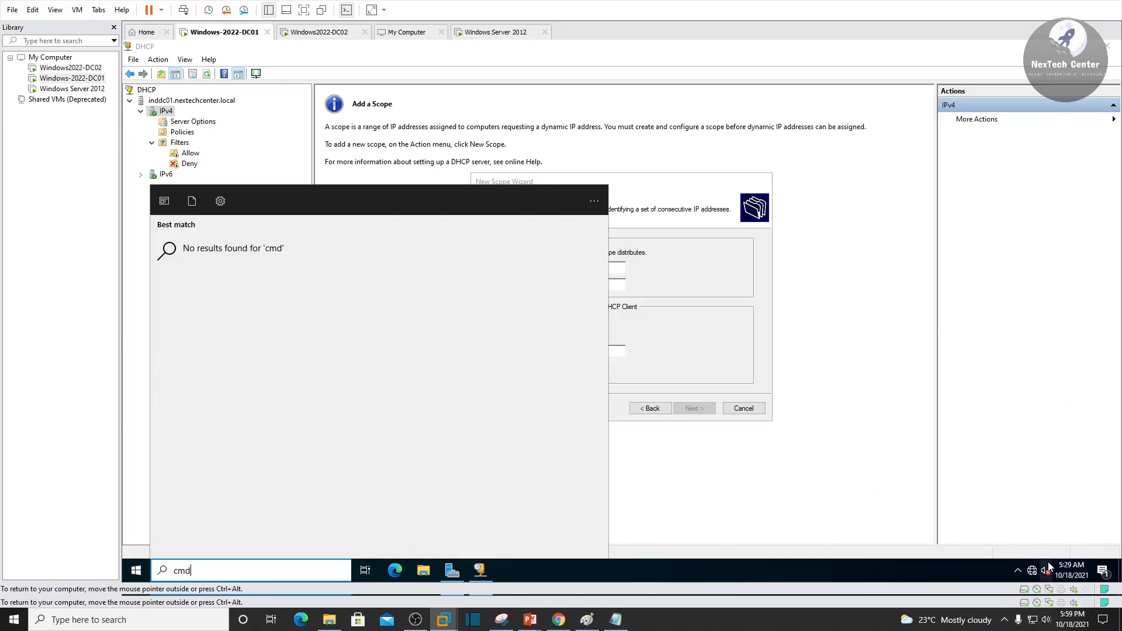
right_click(1031, 571)
click(1029, 555)
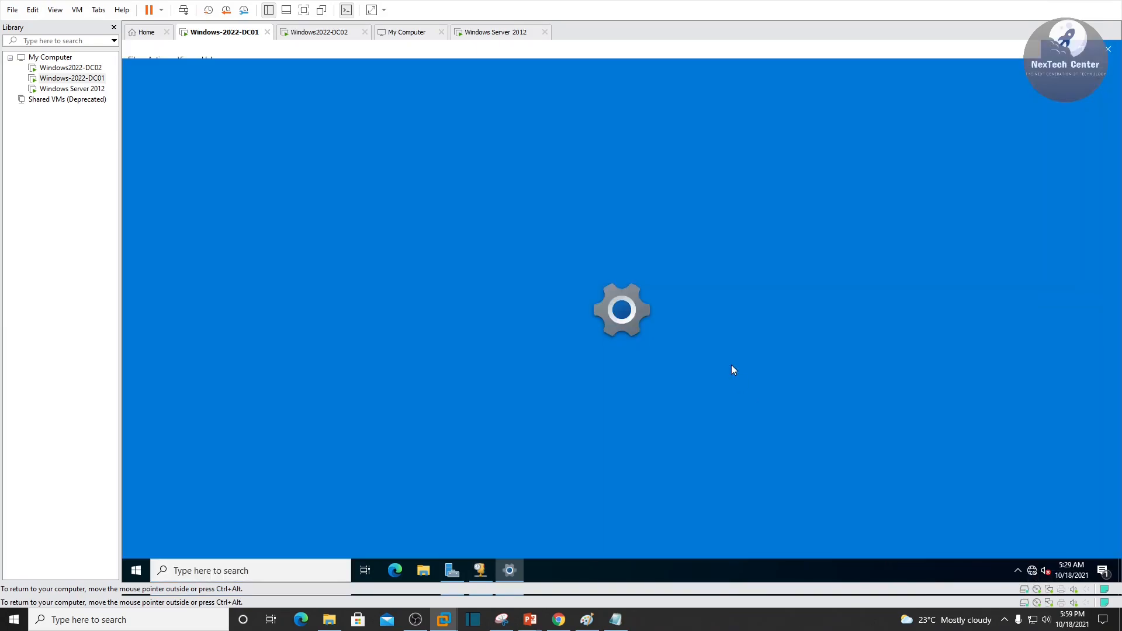
click(403, 373)
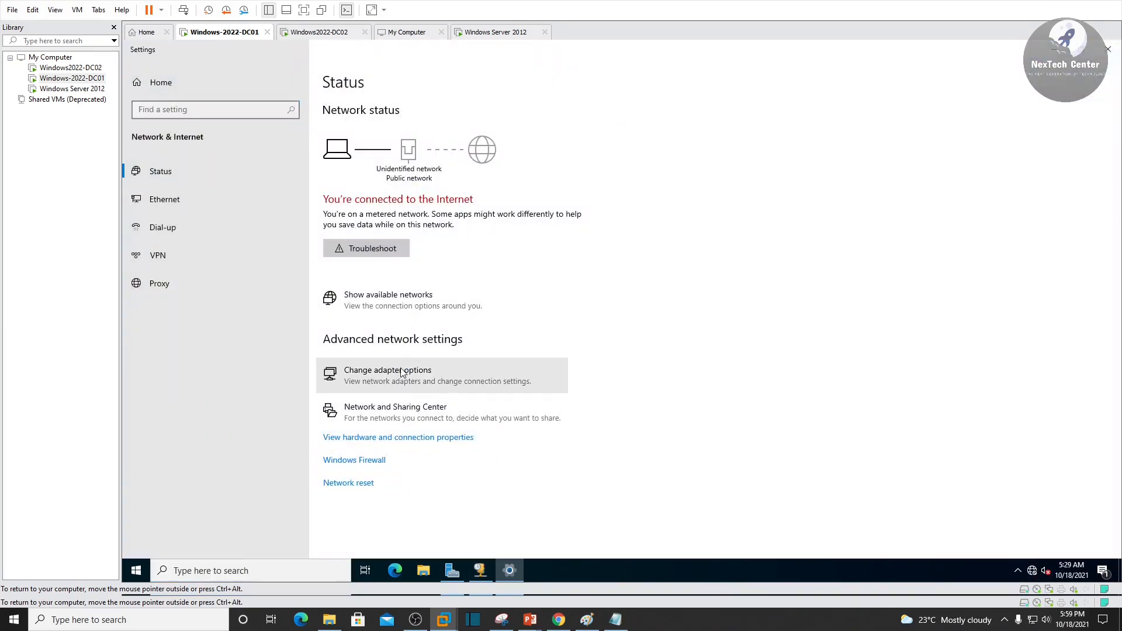
right_click(369, 228)
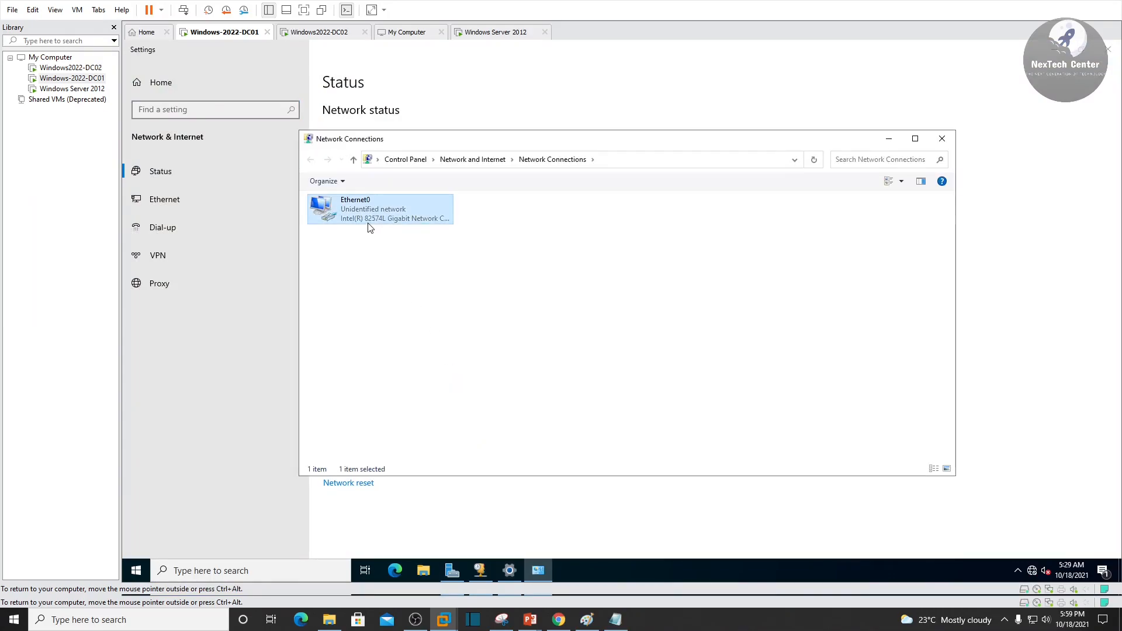
click(406, 246)
click(558, 298)
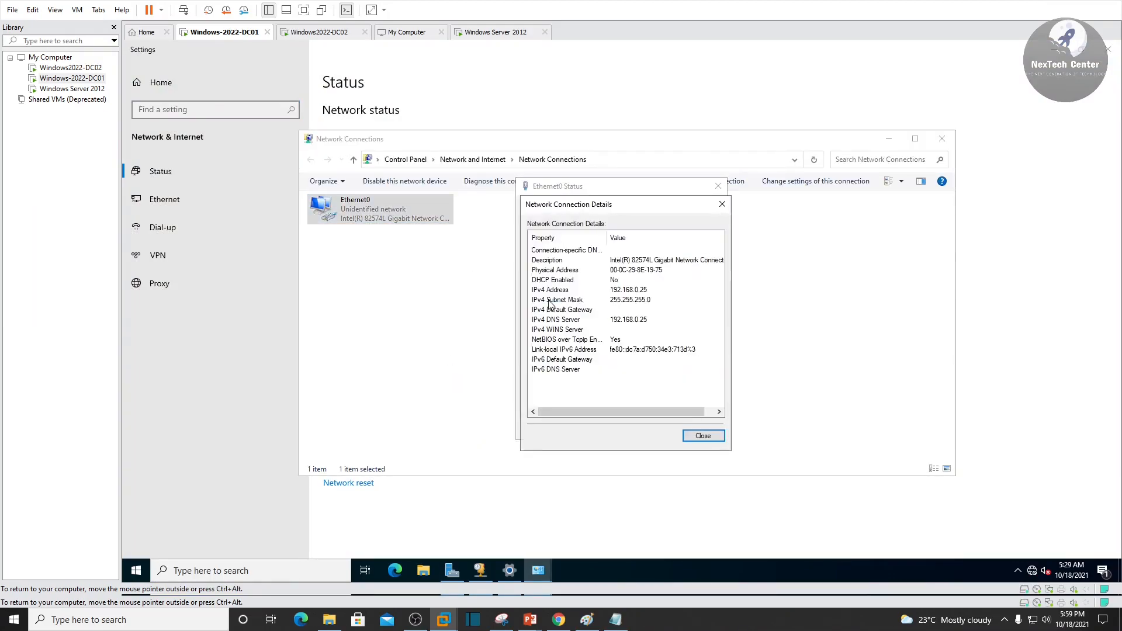
click(703, 436)
click(703, 427)
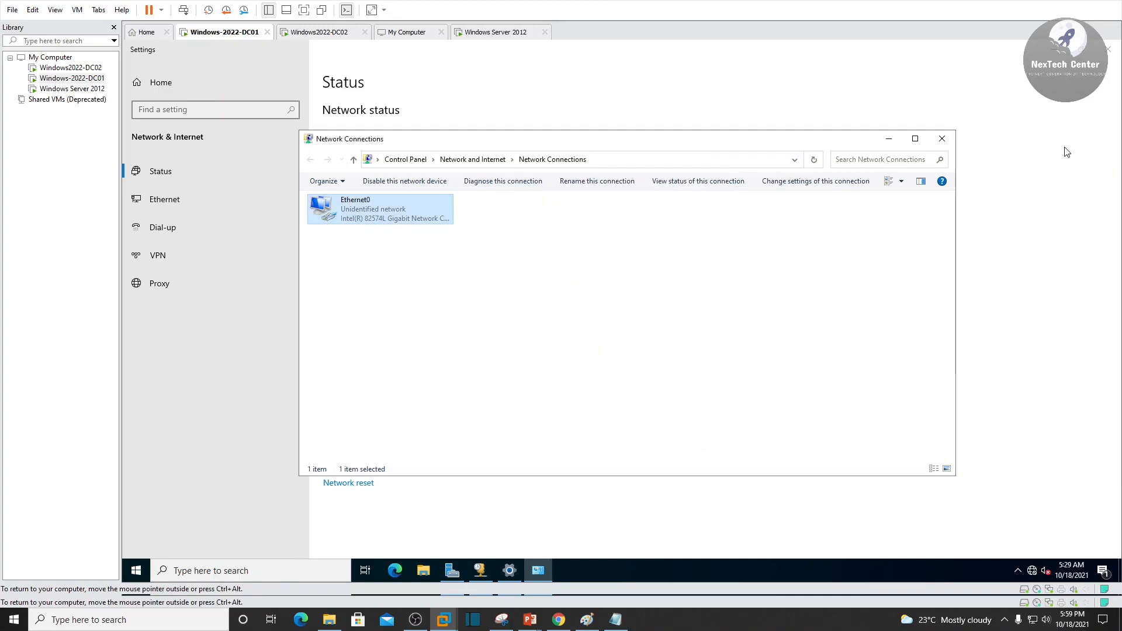
click(1107, 47)
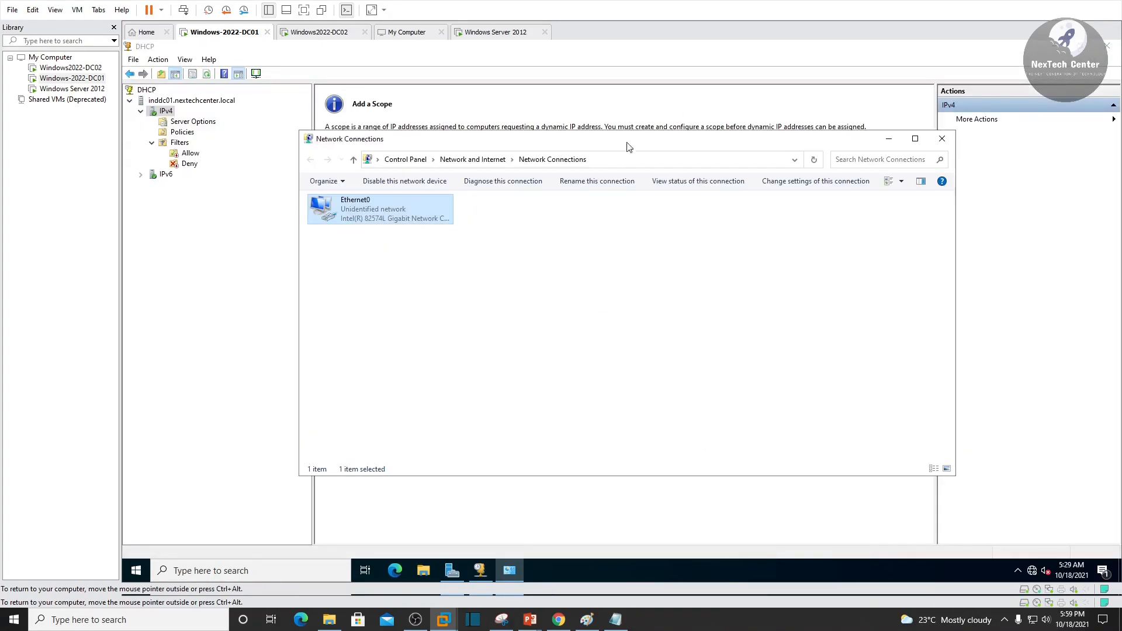
click(942, 138)
- Set the scope's start IP address to 192.168.0.50, enter its end IP address, and accept the address range
text(192 . 168 . )
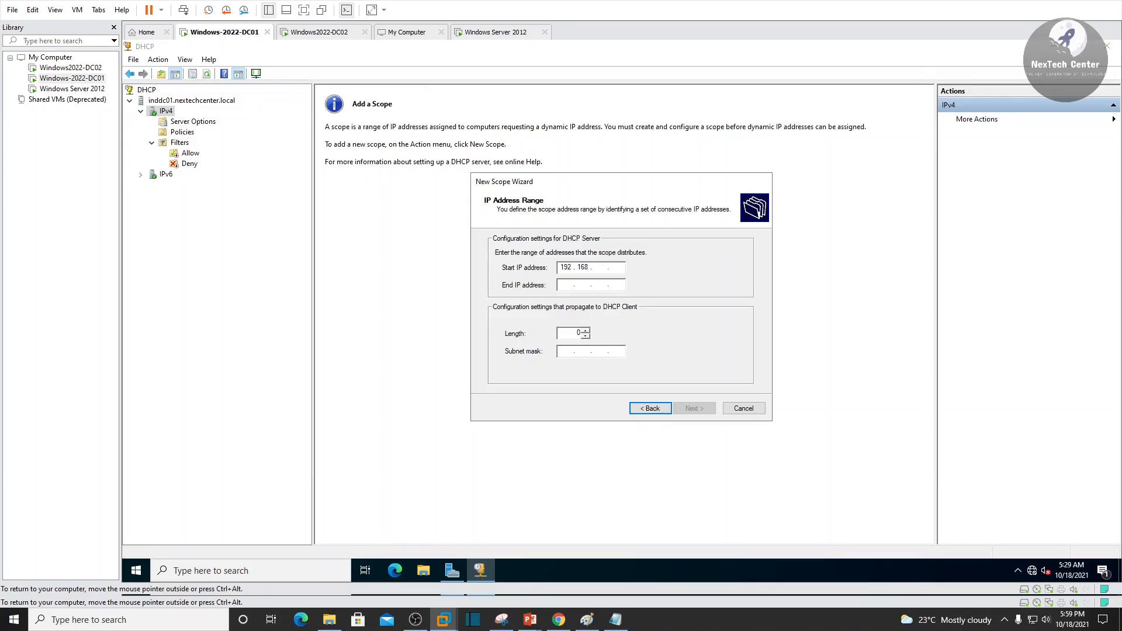
text(0 . 50)
click(567, 288)
text(192 . )
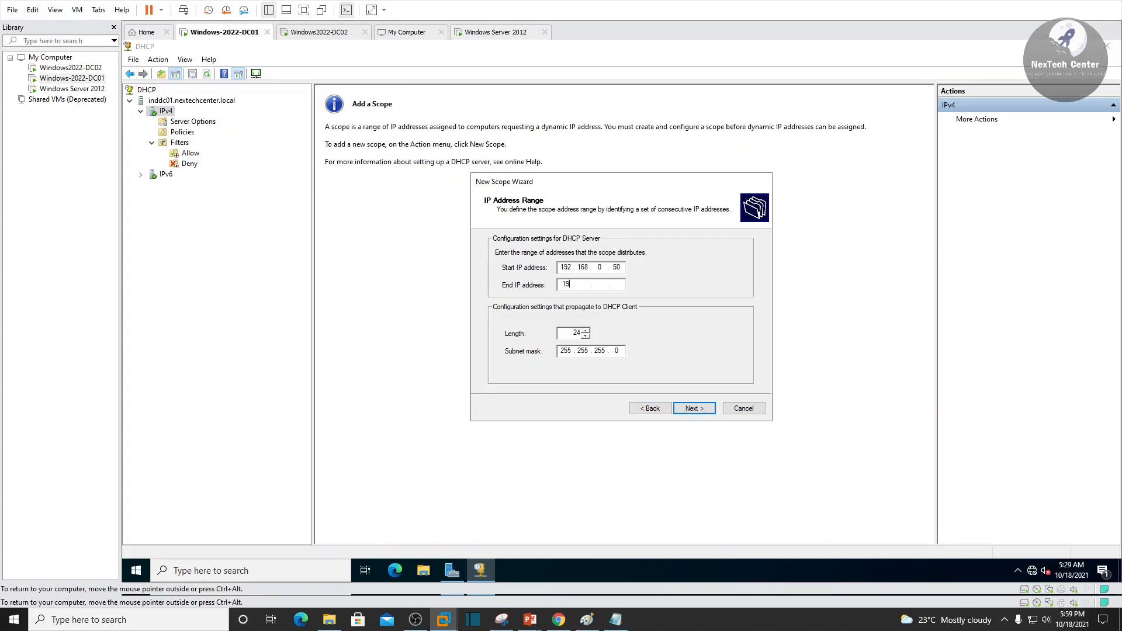
text(168)
click(694, 412)
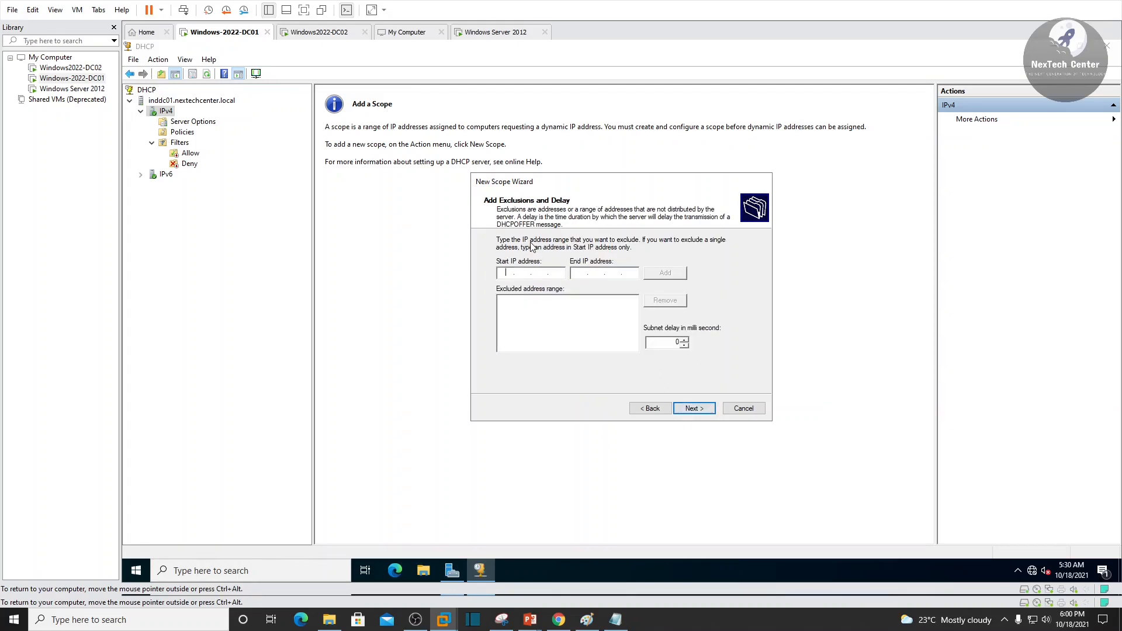
- Exclude the addresses 192.168.0.51 to 192.168.0.57 from the scope's distribution
text(192.168.0.50)
key(BackSpace)
text(1)
click(580, 272)
text(192.168.0.57)
click(667, 274)
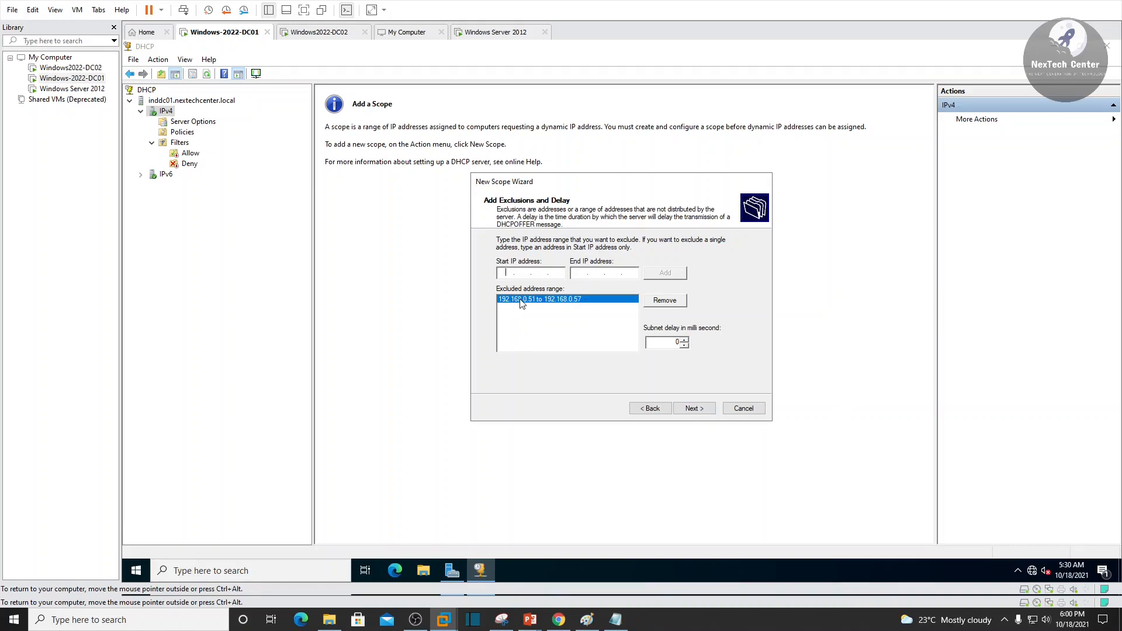
click(695, 408)
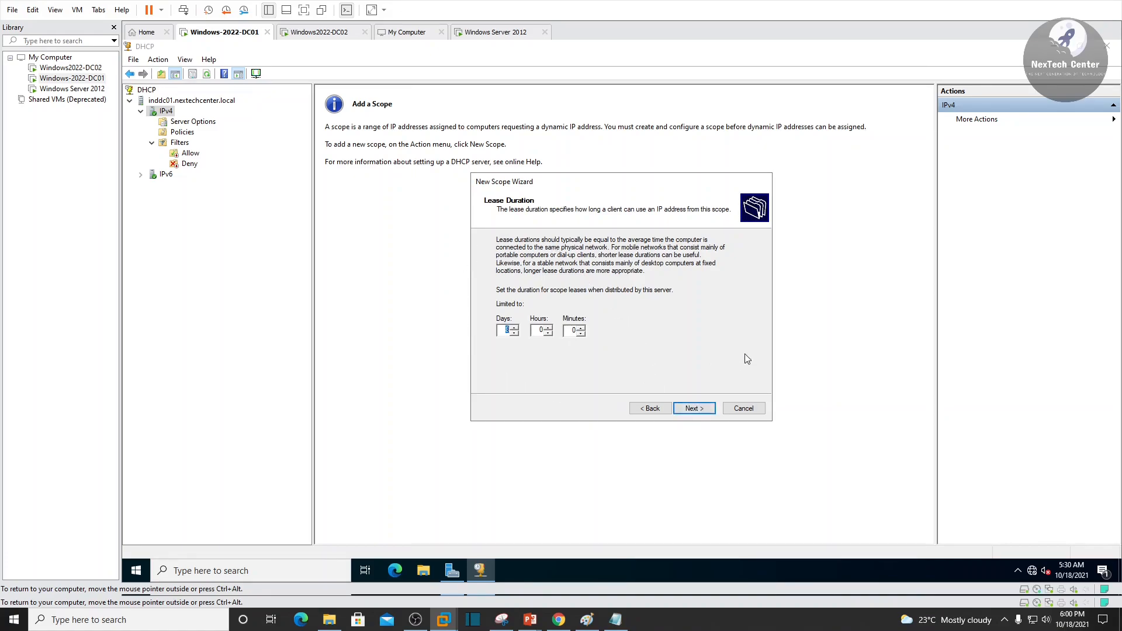
- Accept the default lease duration and, choosing to configure the DHCP options now, add 192.168.0.1 as the default gateway
click(693, 408)
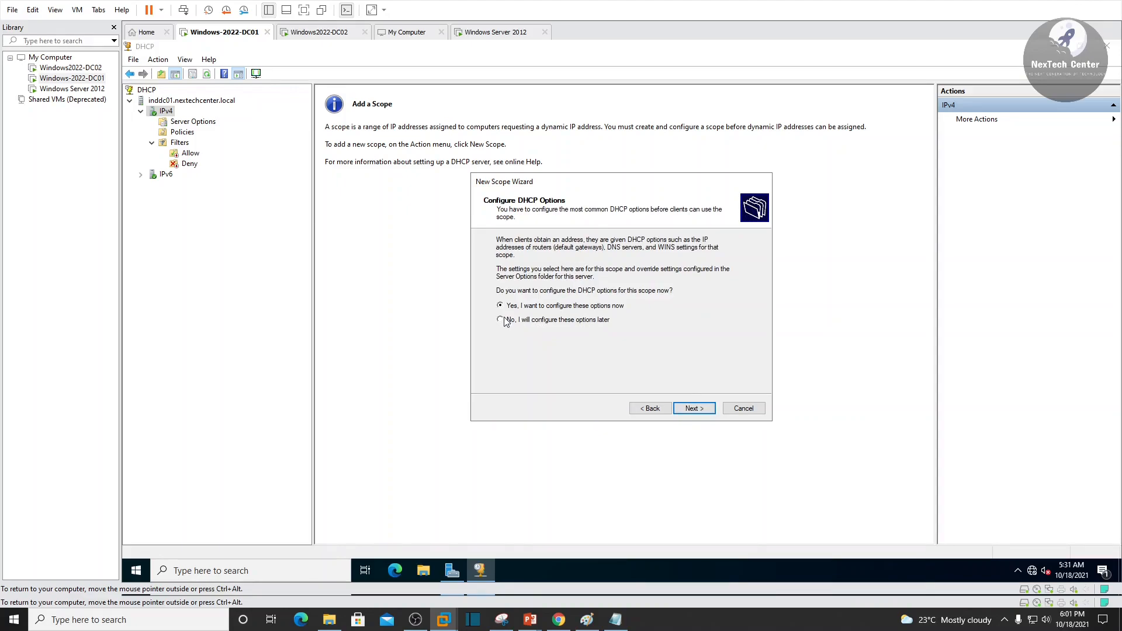
click(699, 411)
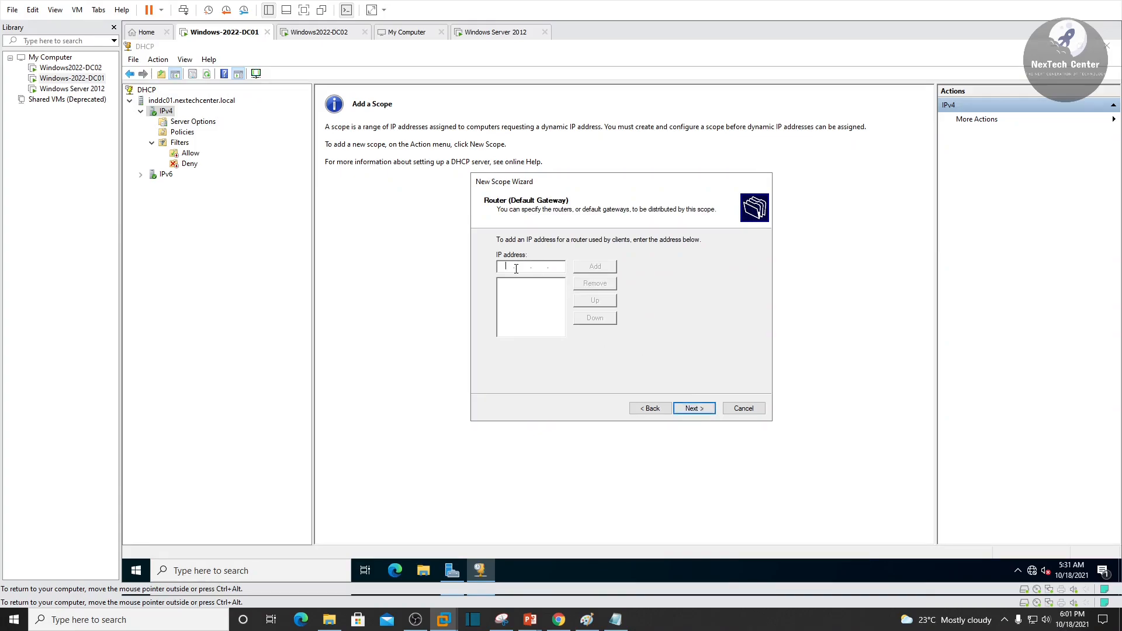
text(192.168.0.1)
click(594, 267)
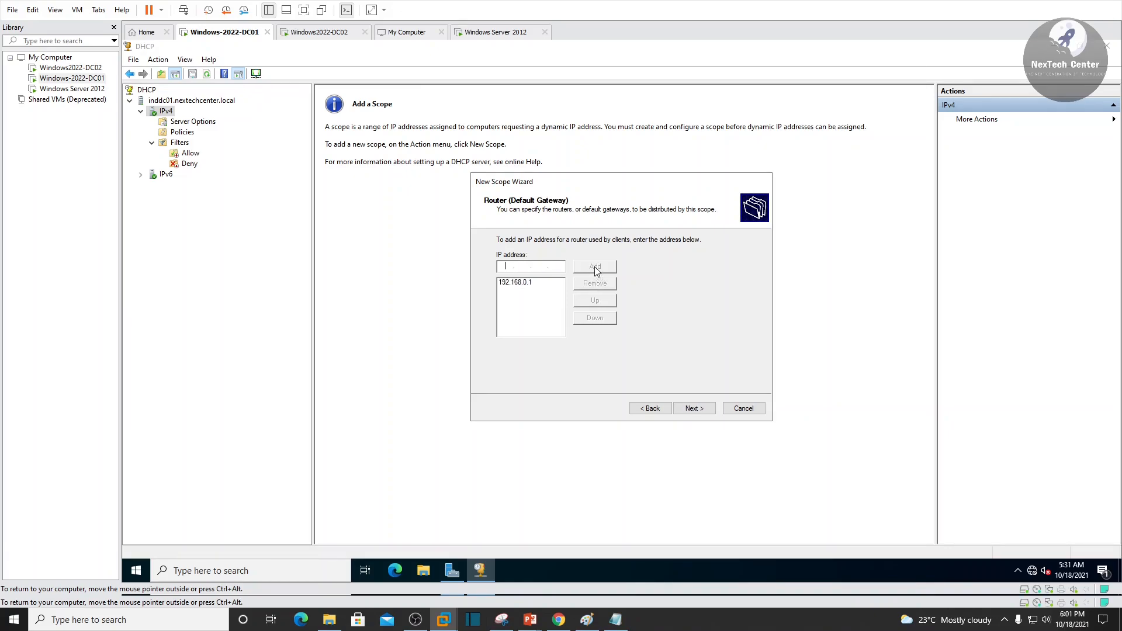
click(693, 408)
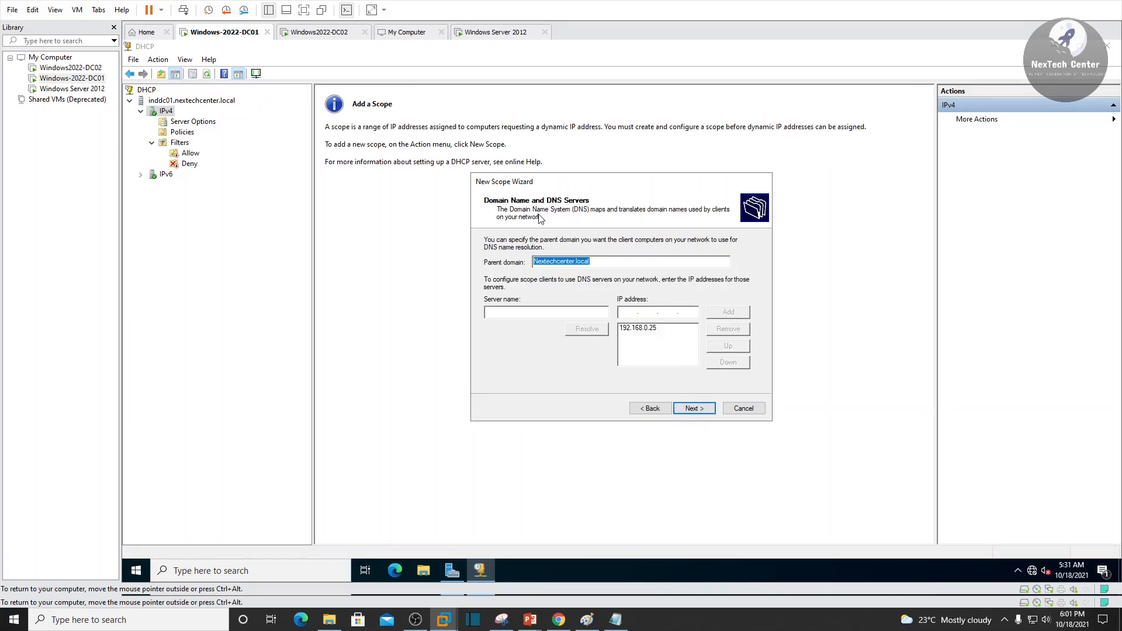
- Examine the scope's parent domain and listed DNS server, and look briefly at the Windows2022-DC02 virtual machine
drag(600, 260, 531, 252)
click(607, 262)
drag(607, 262, 485, 260)
click(641, 329)
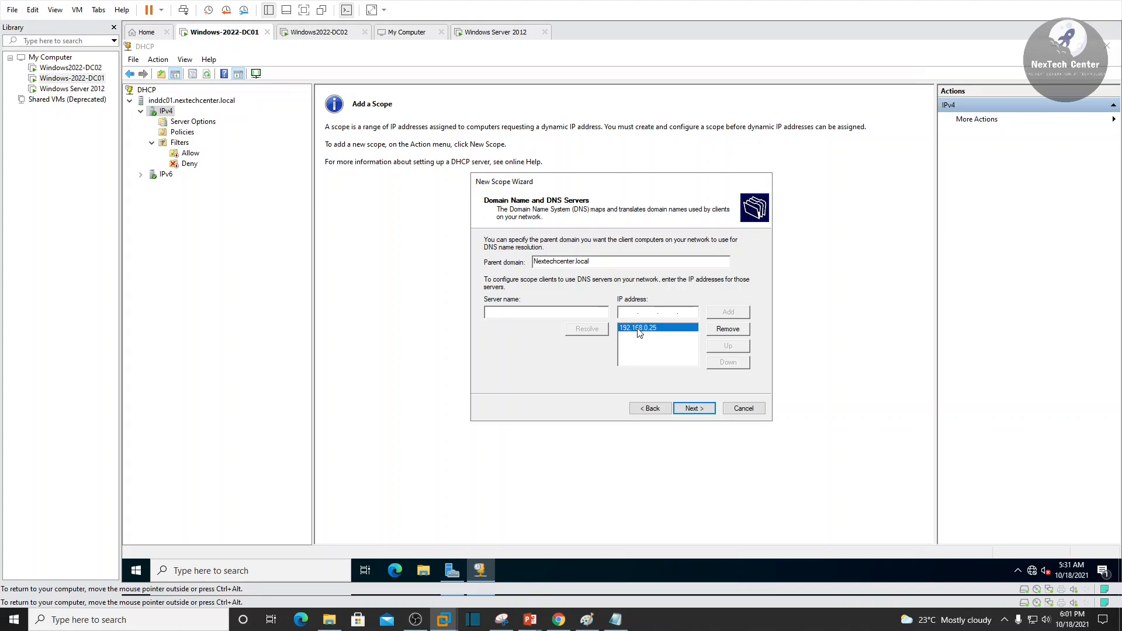
click(73, 69)
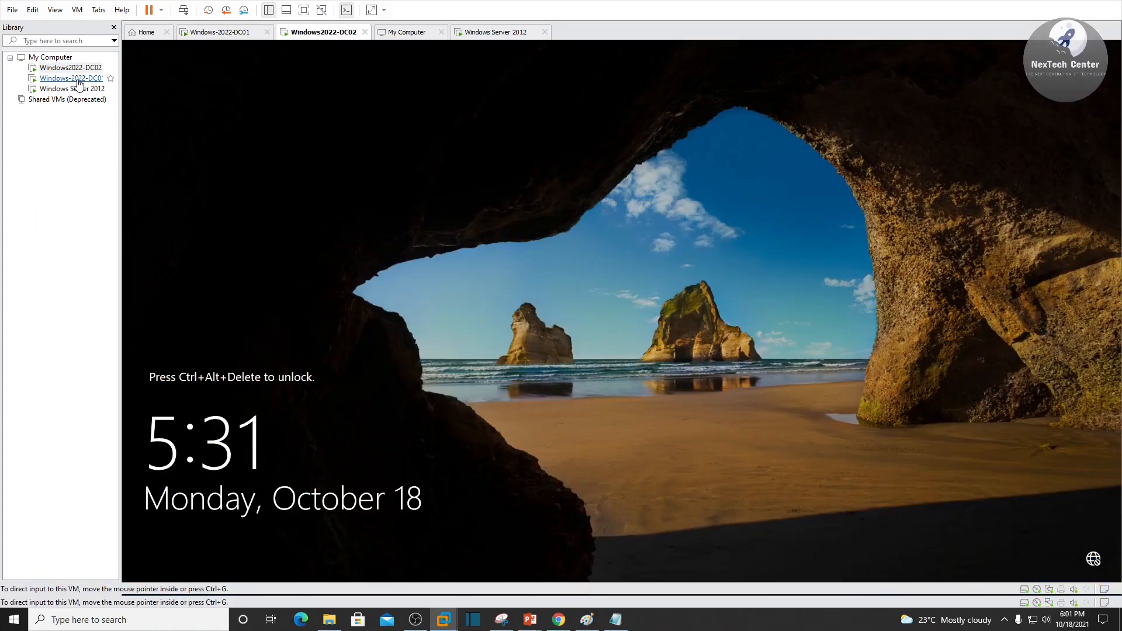
click(78, 80)
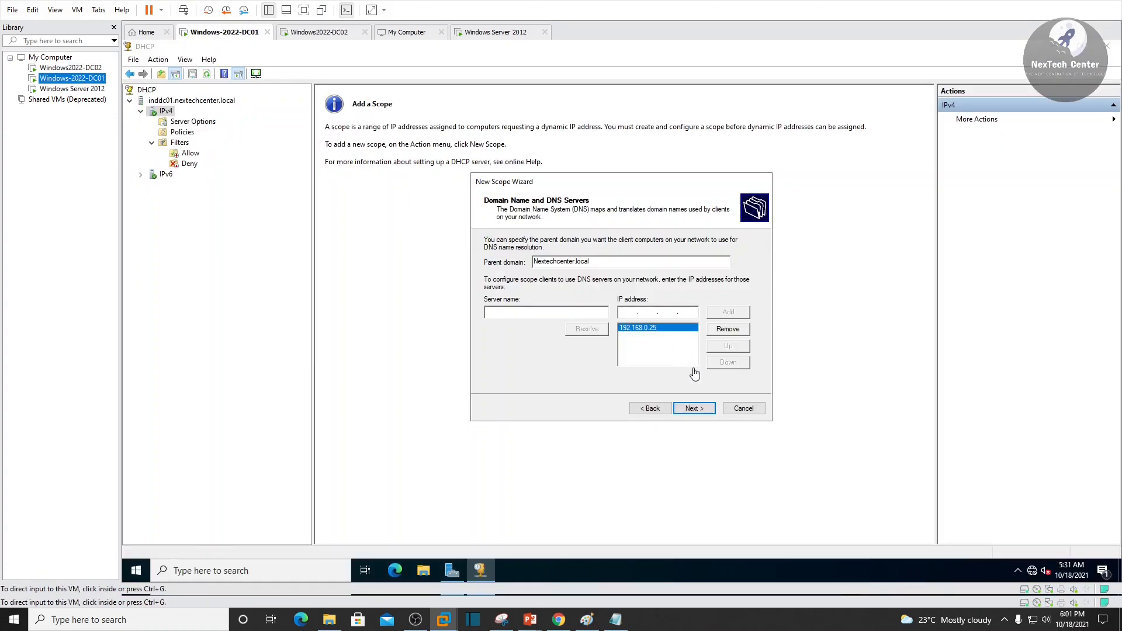
- Add 192.168.0.26 as a second DNS server for the scope and accept the domain and DNS settings
click(634, 314)
text(192 . )
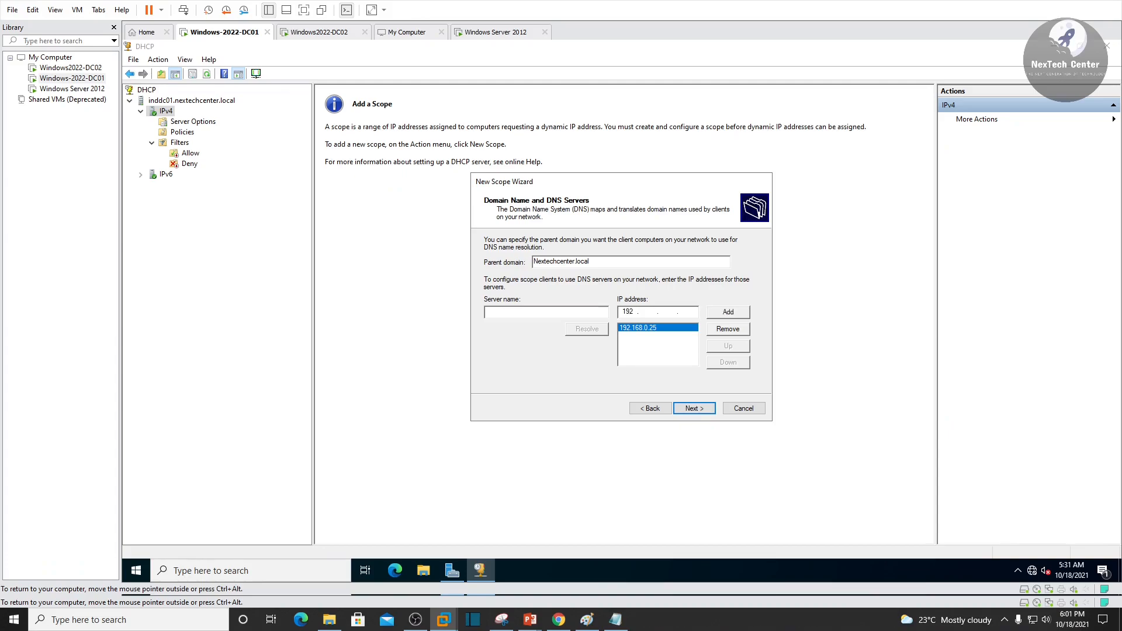
text(168 . 026)
key(BackSpace)
key(BackSpace)
text(2)
click(727, 312)
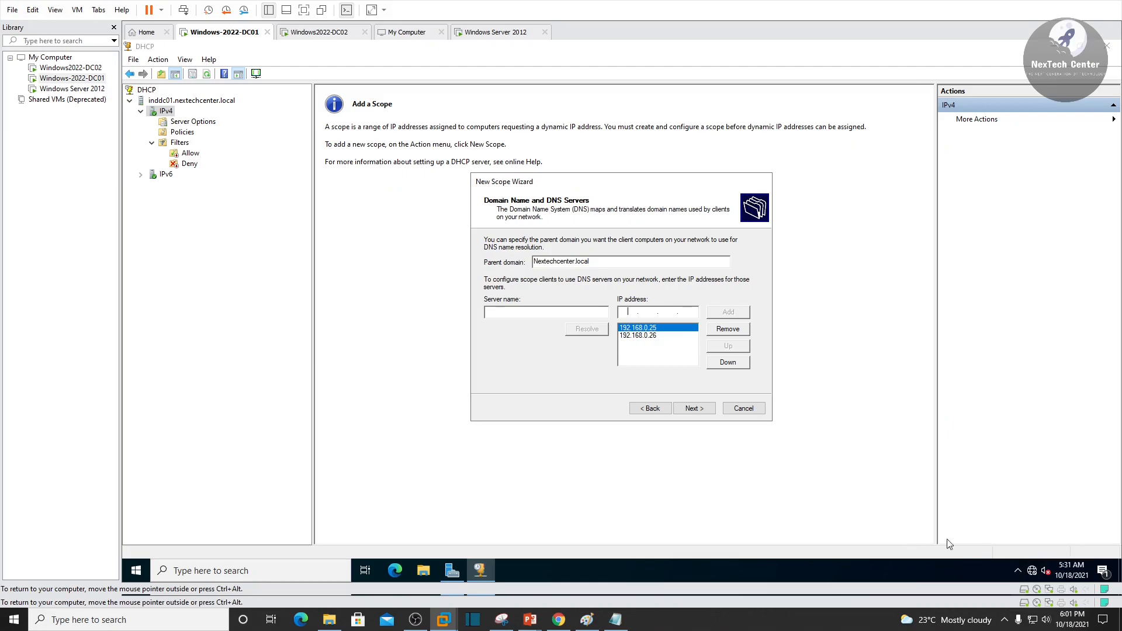
click(695, 408)
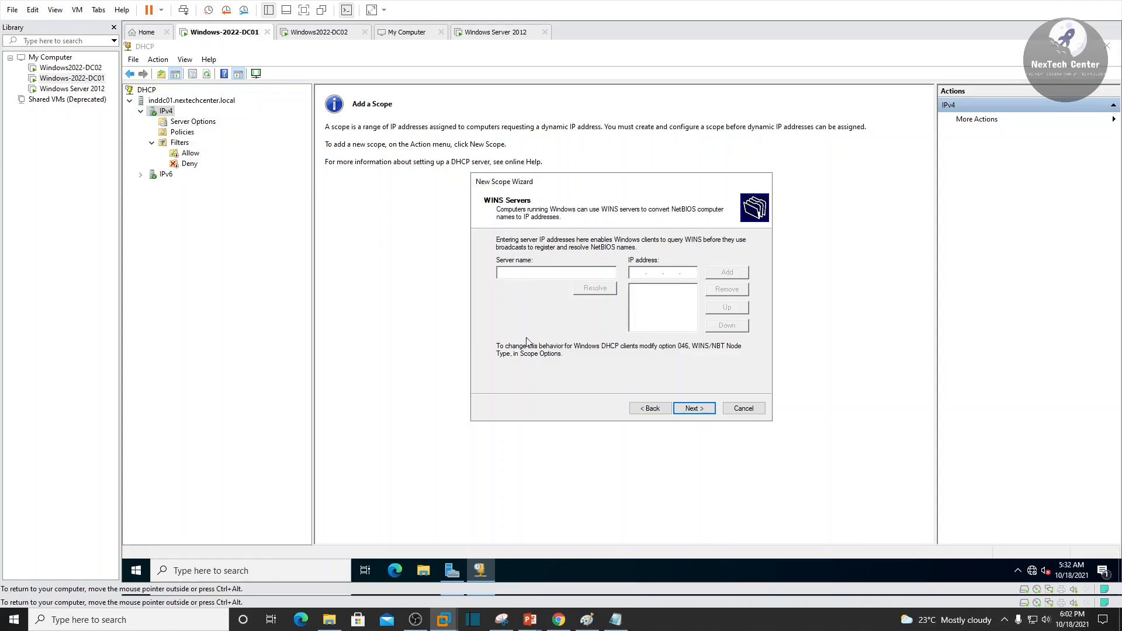
- Leave the WINS servers empty, choose to activate the scope later, and finish the New Scope Wizard
click(699, 410)
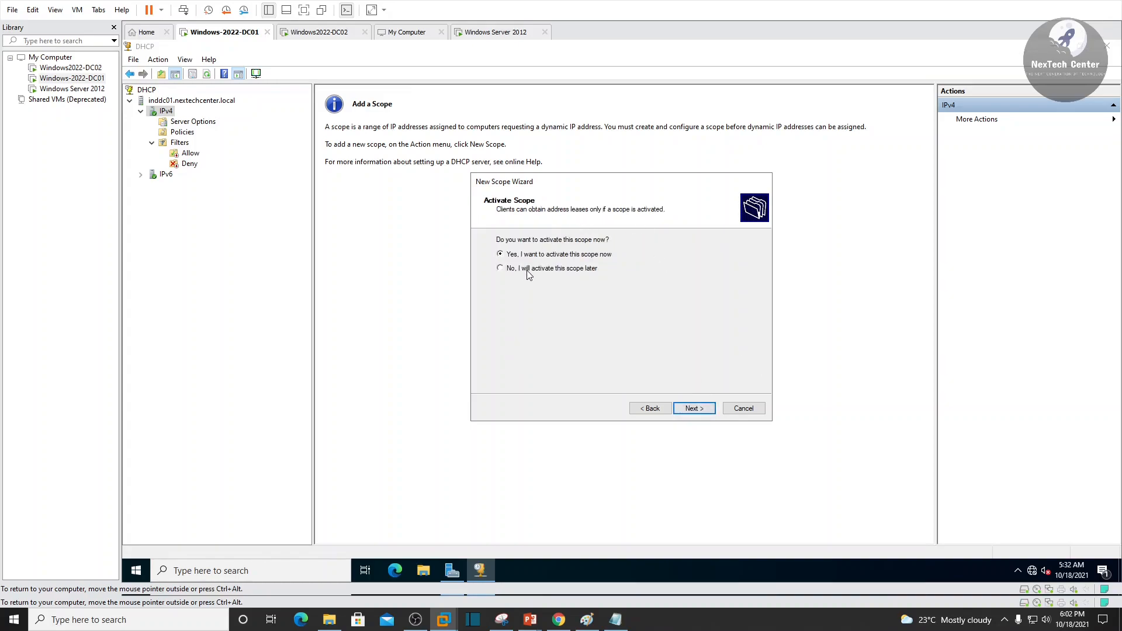
click(543, 269)
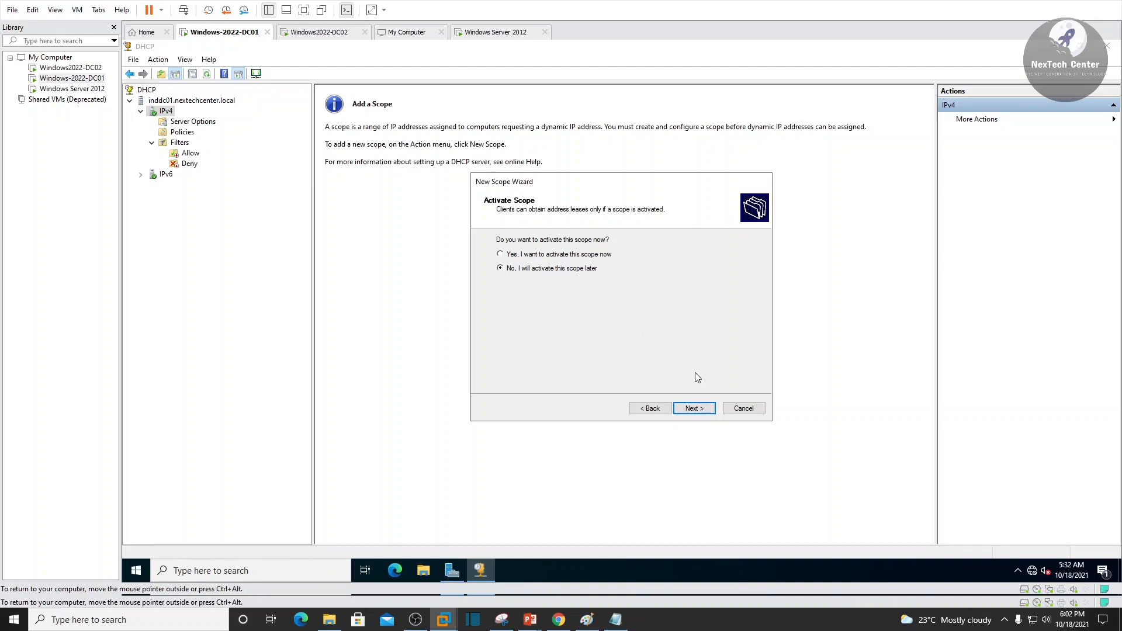
click(703, 411)
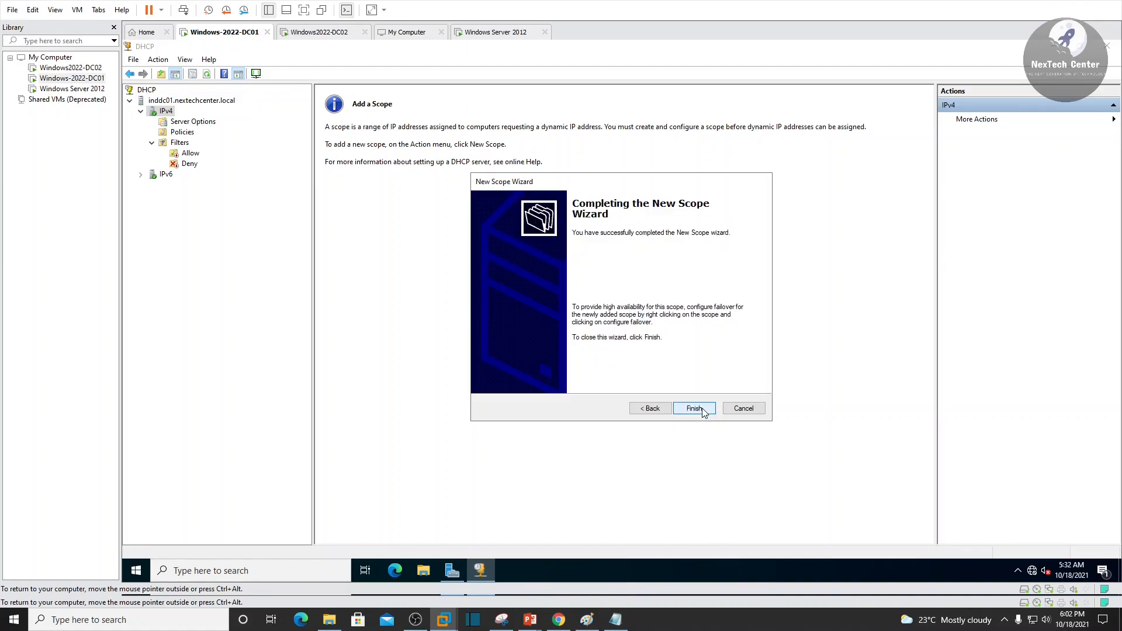
click(703, 410)
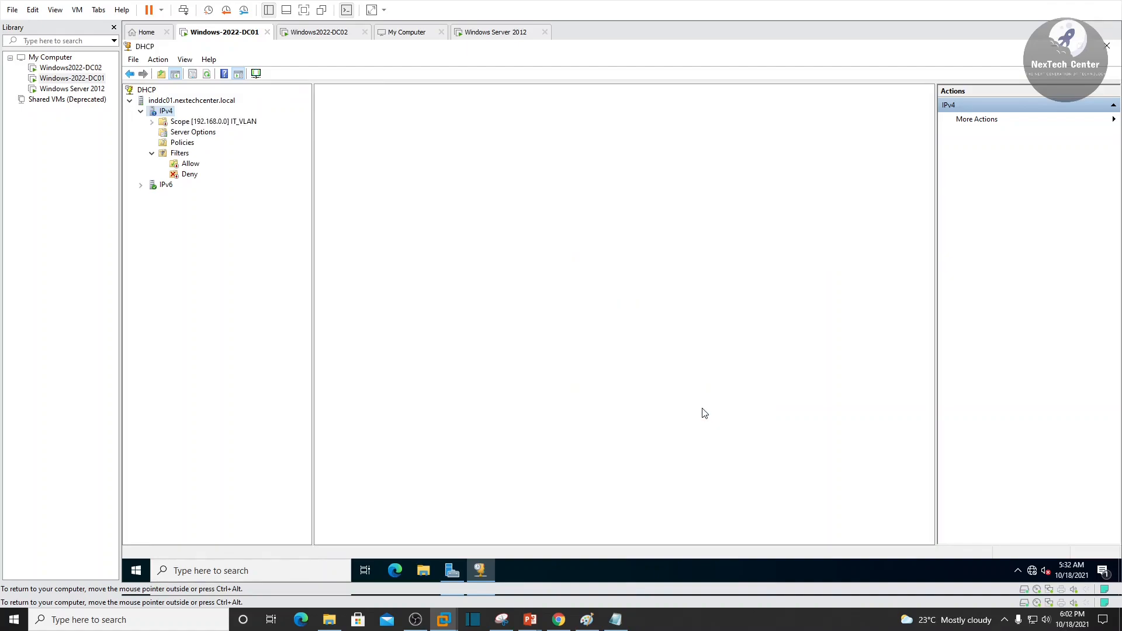
- Expand the IT_VLAN scope under IPv4 and activate it
double_click(215, 123)
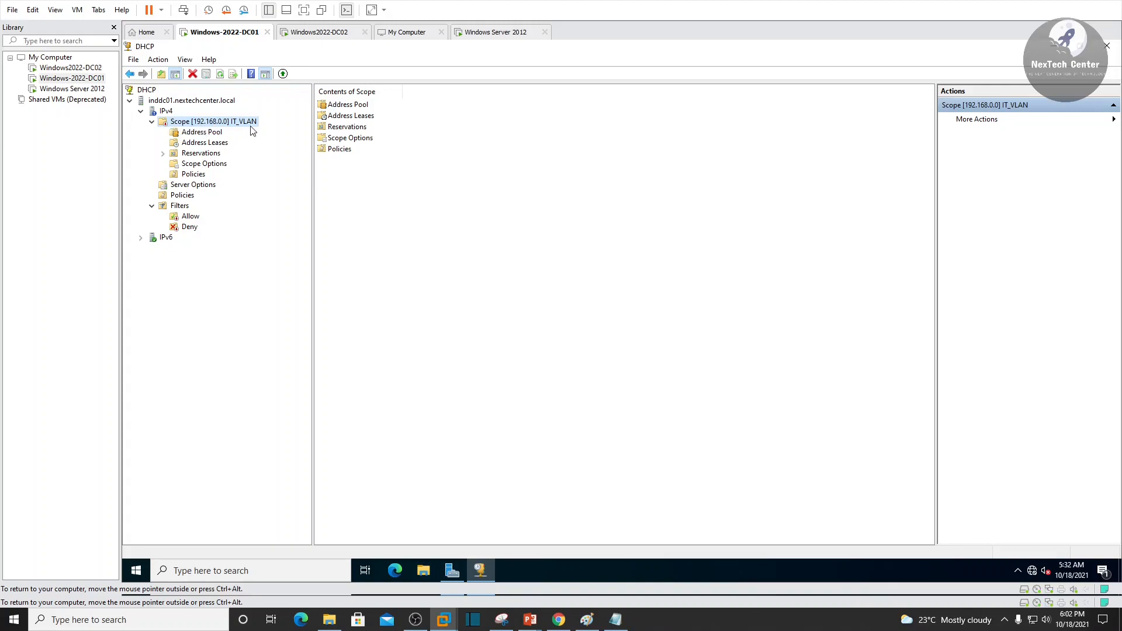
right_click(201, 126)
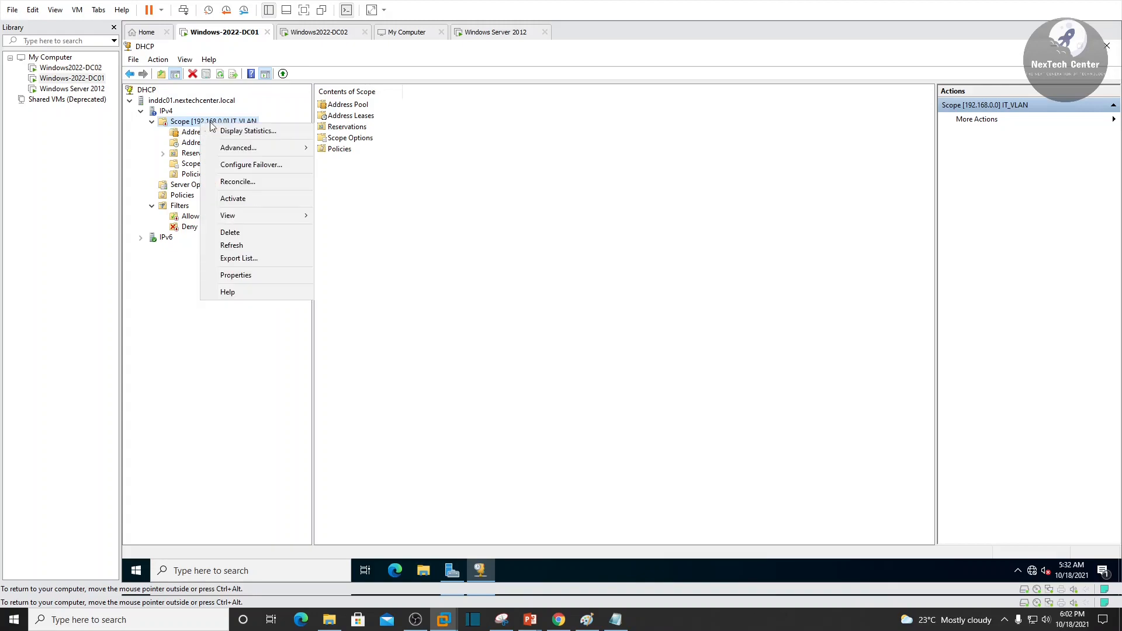
mouse_move(269, 151)
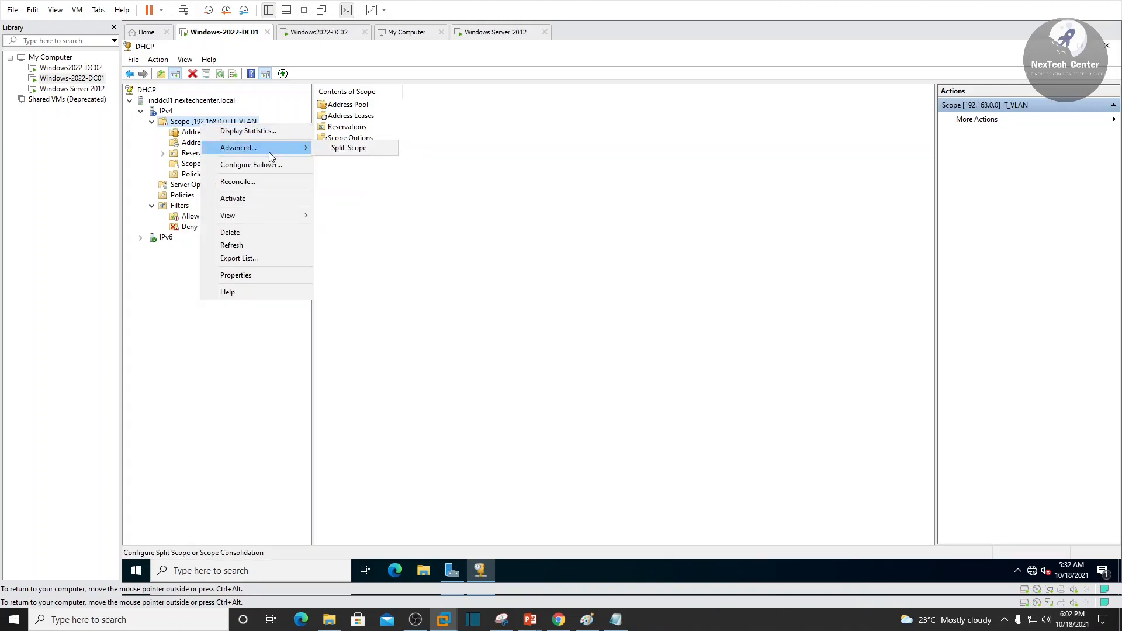
click(282, 201)
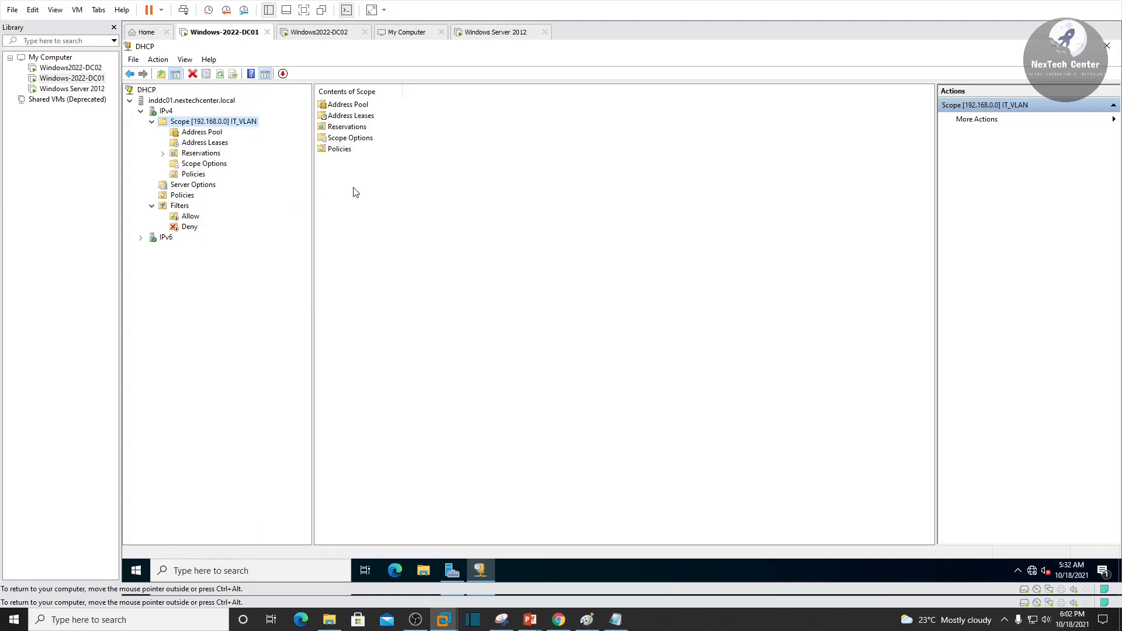
- Examine the IT_VLAN scope's address pool ranges, address leases, reservations and configured scope options
click(202, 135)
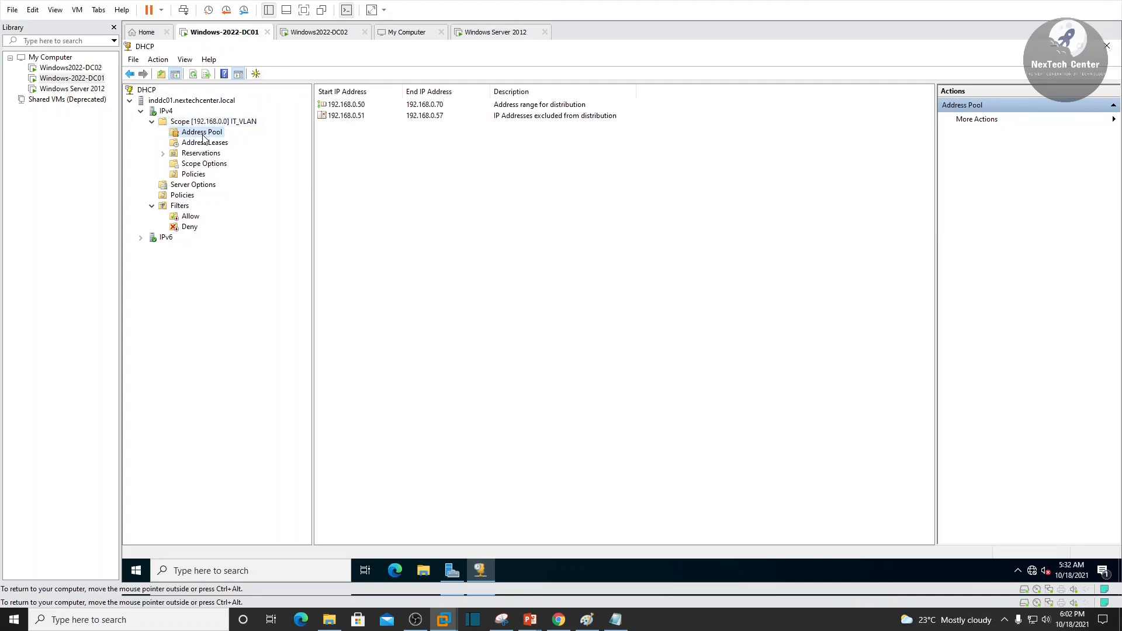
click(342, 105)
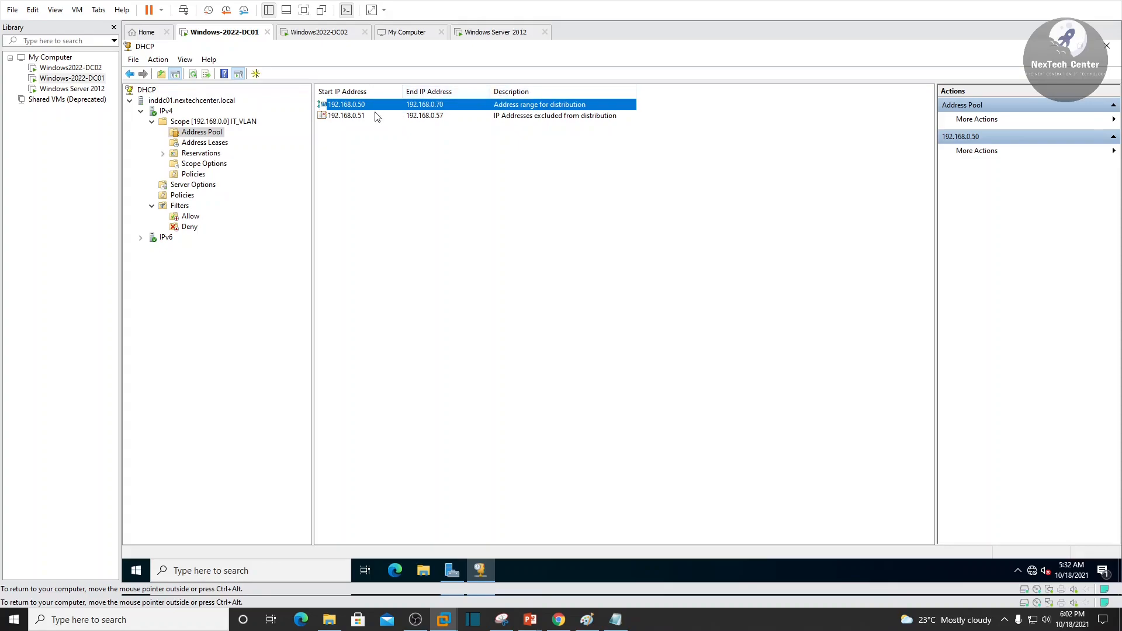
click(333, 117)
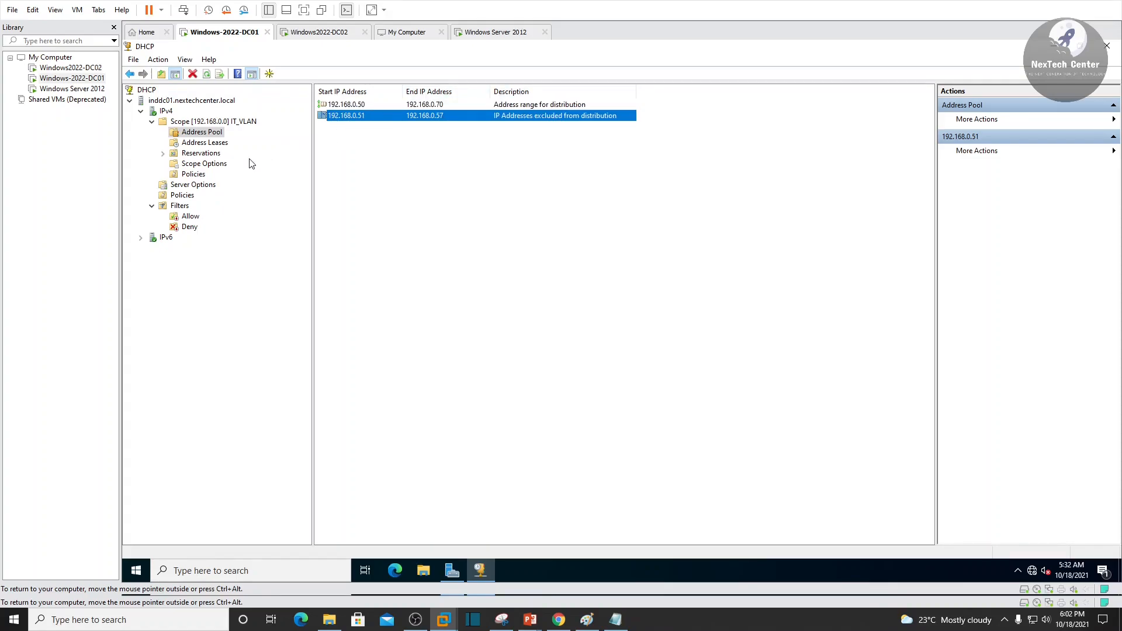
click(210, 143)
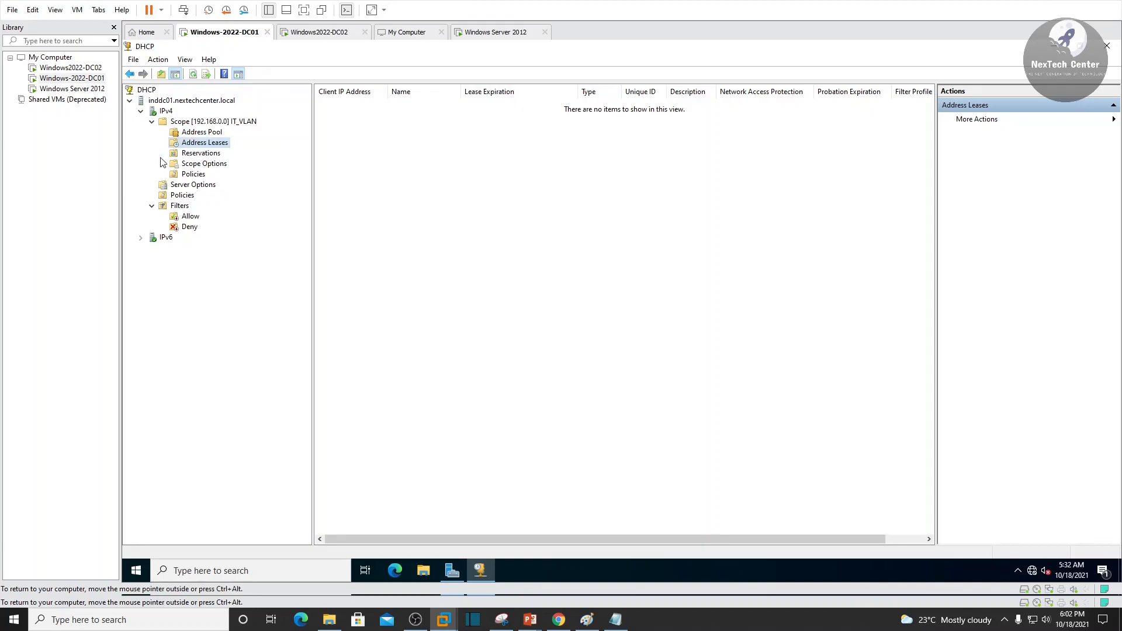
click(212, 155)
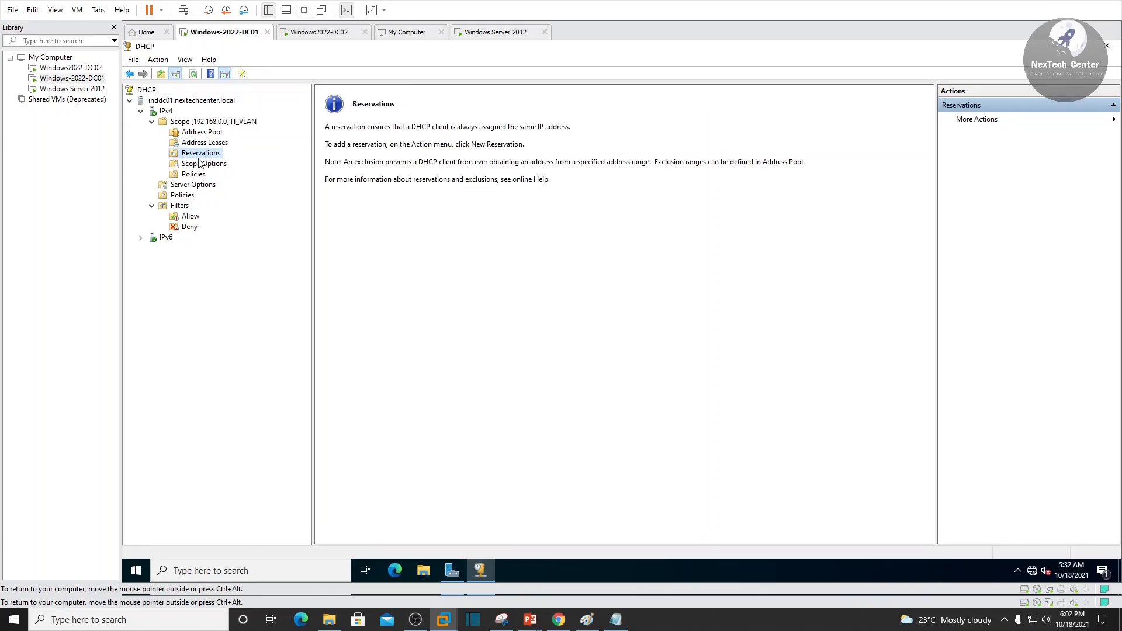
click(210, 166)
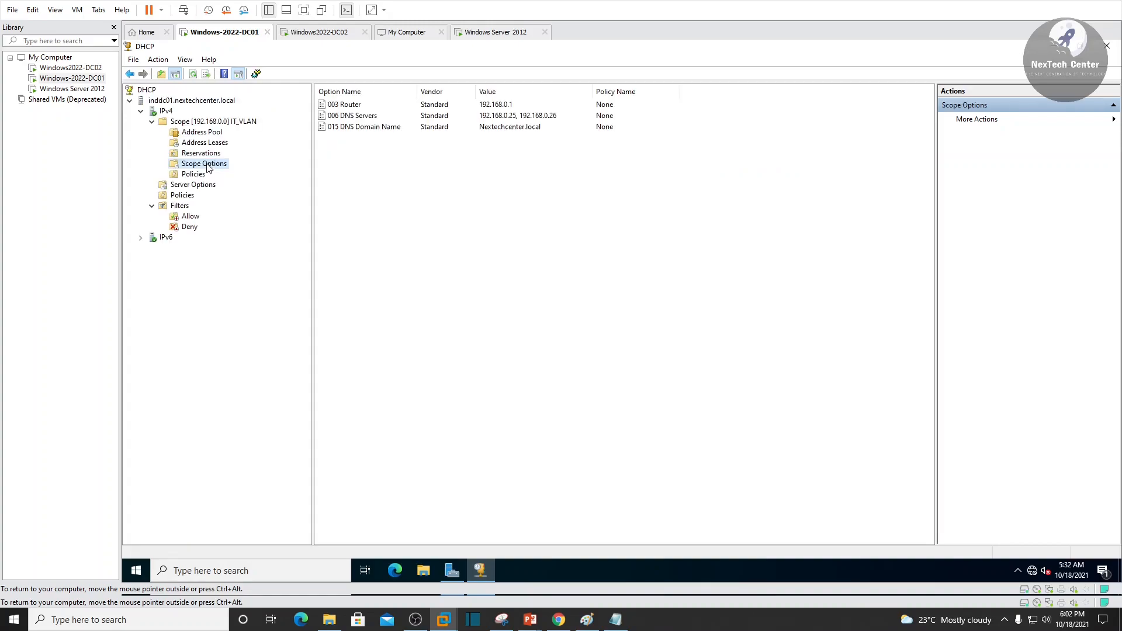
click(354, 107)
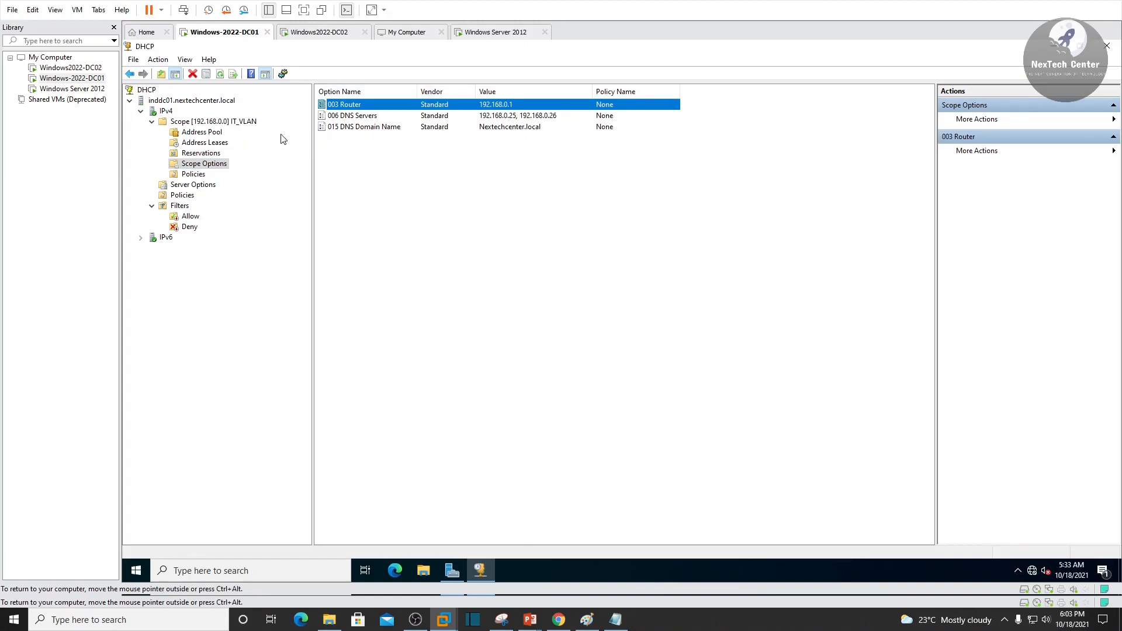
- Browse the options available for configuring the IT_VLAN scope, leave them as they are, and view the scope's policies
right_click(321, 174)
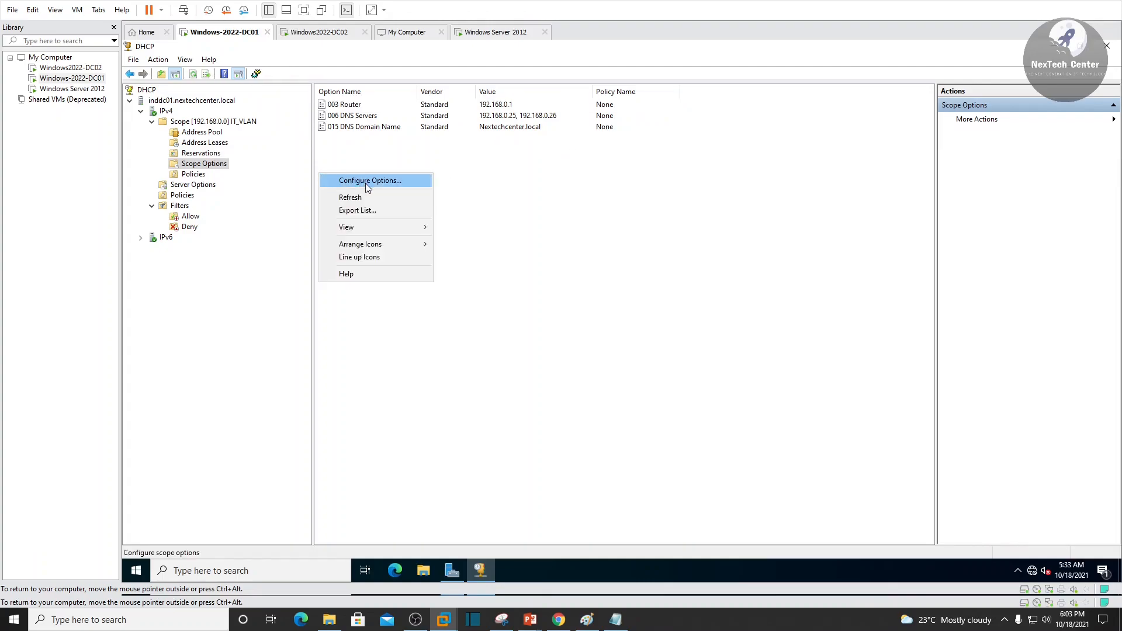
right_click(212, 164)
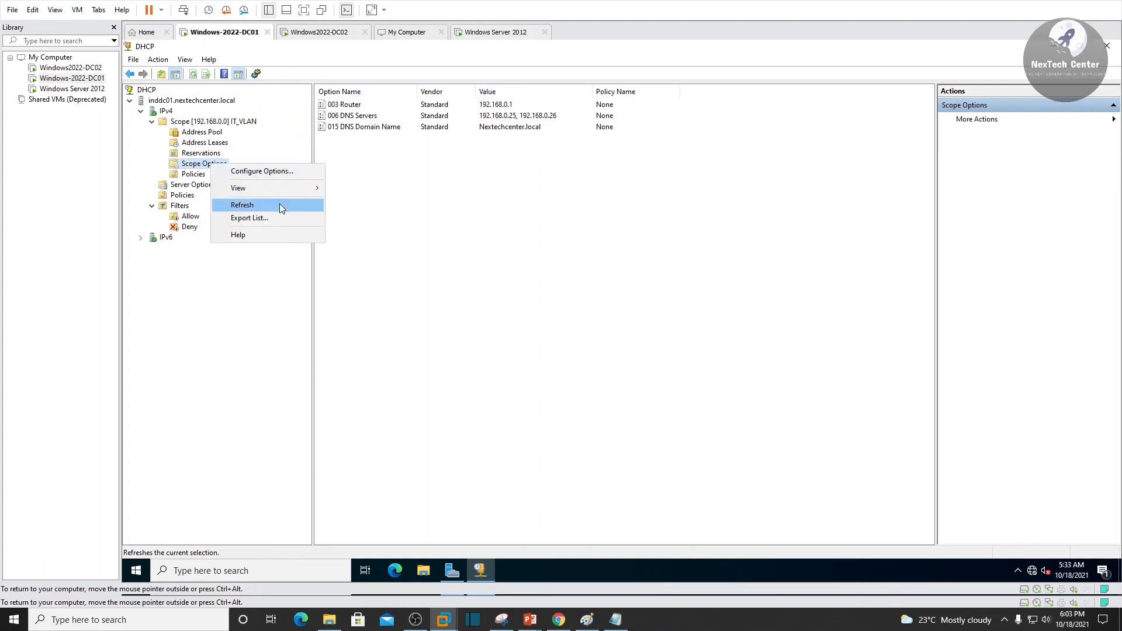
click(286, 174)
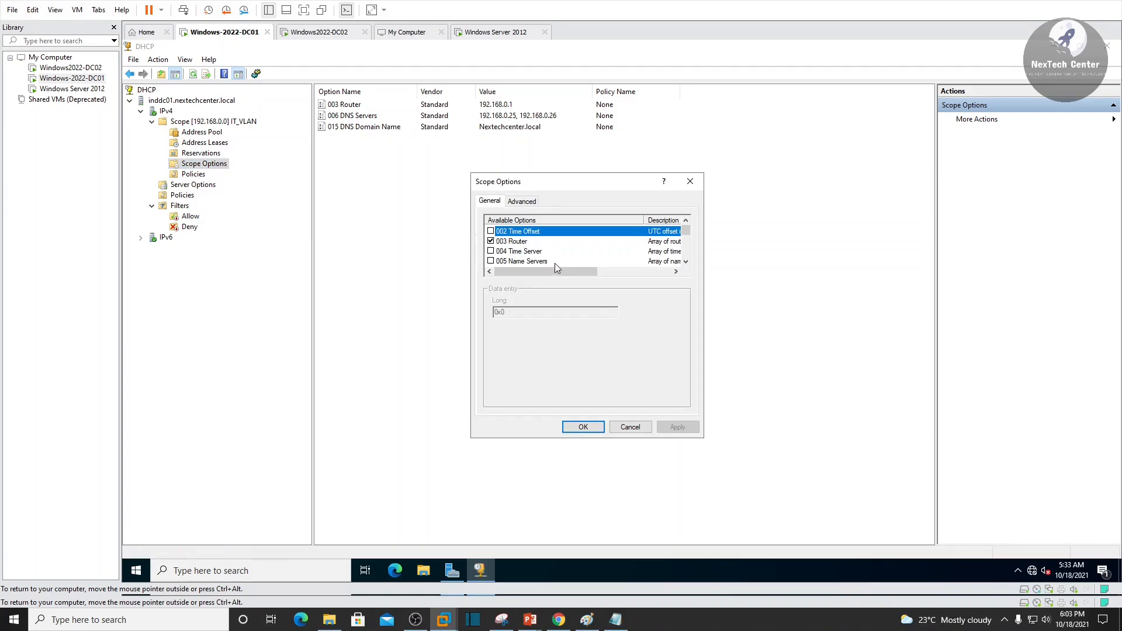
scroll(537, 256, down, 1)
scroll(537, 255, up, 1)
scroll(542, 259, down, 1)
scroll(542, 260, down, 2)
scroll(542, 259, down, 10)
scroll(540, 260, down, 6)
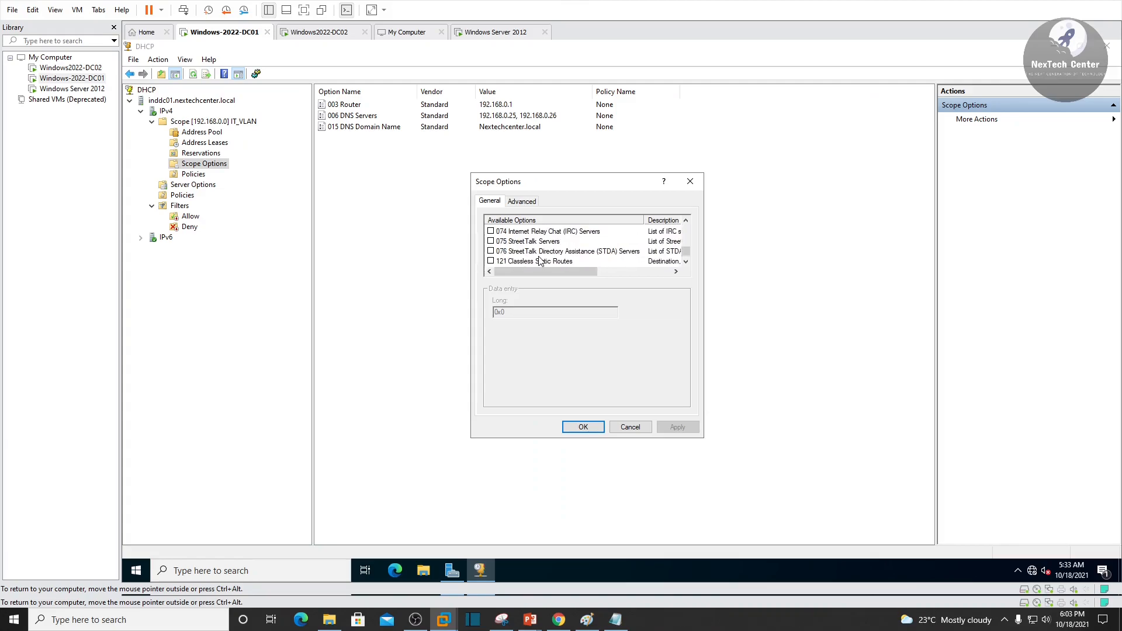
click(627, 428)
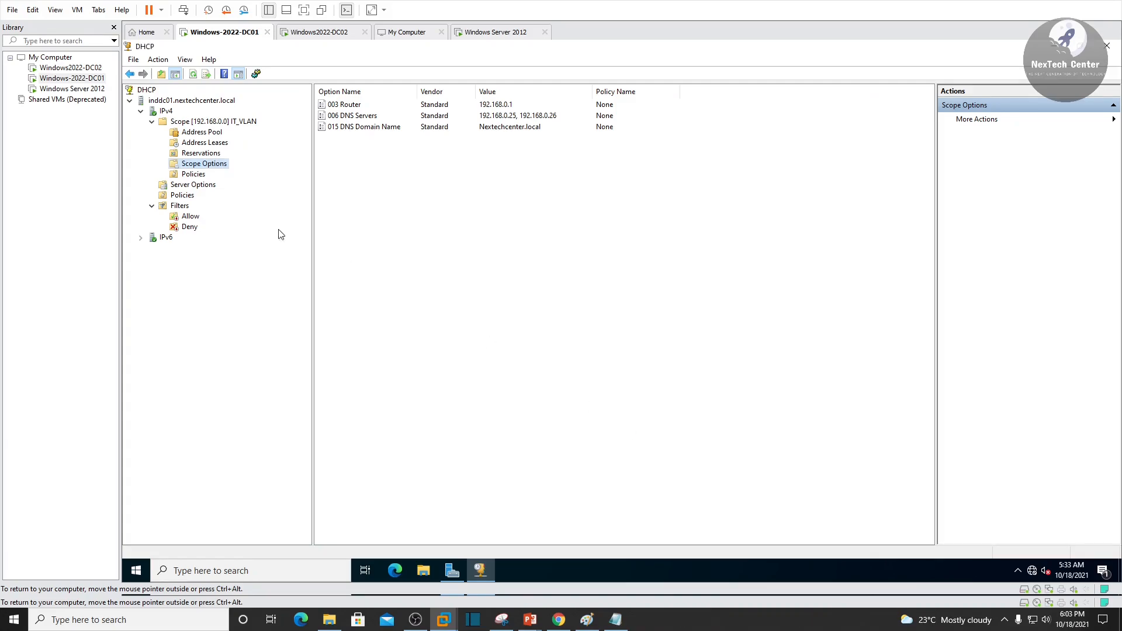
click(188, 175)
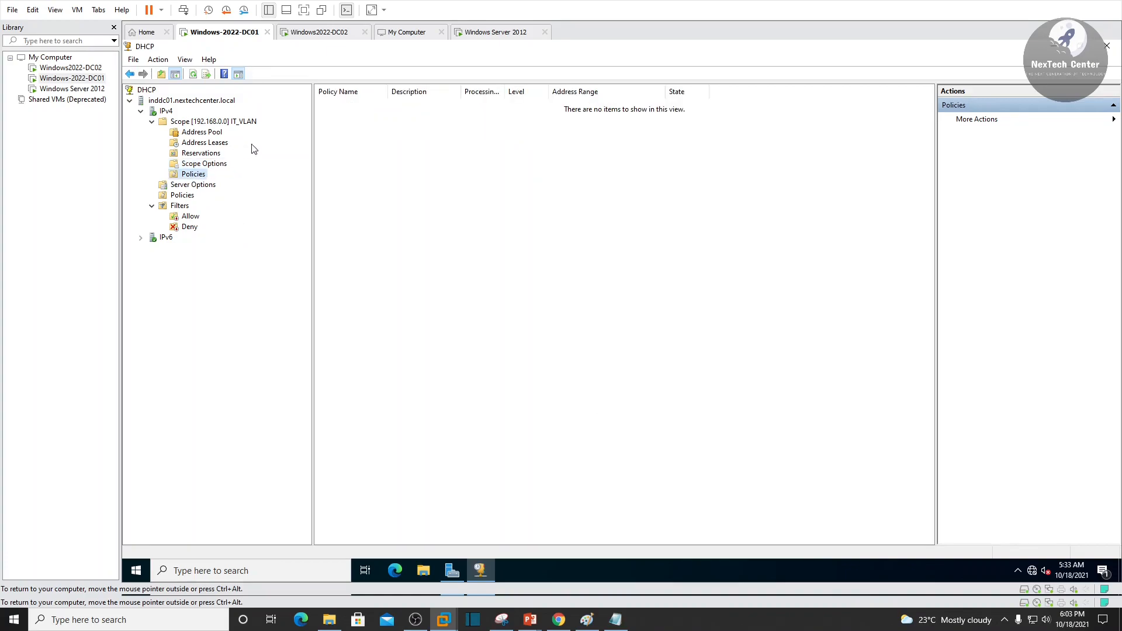
- Switch to the Windows Server 2012 virtual machine and examine the network connection details of Ethernet0
click(83, 92)
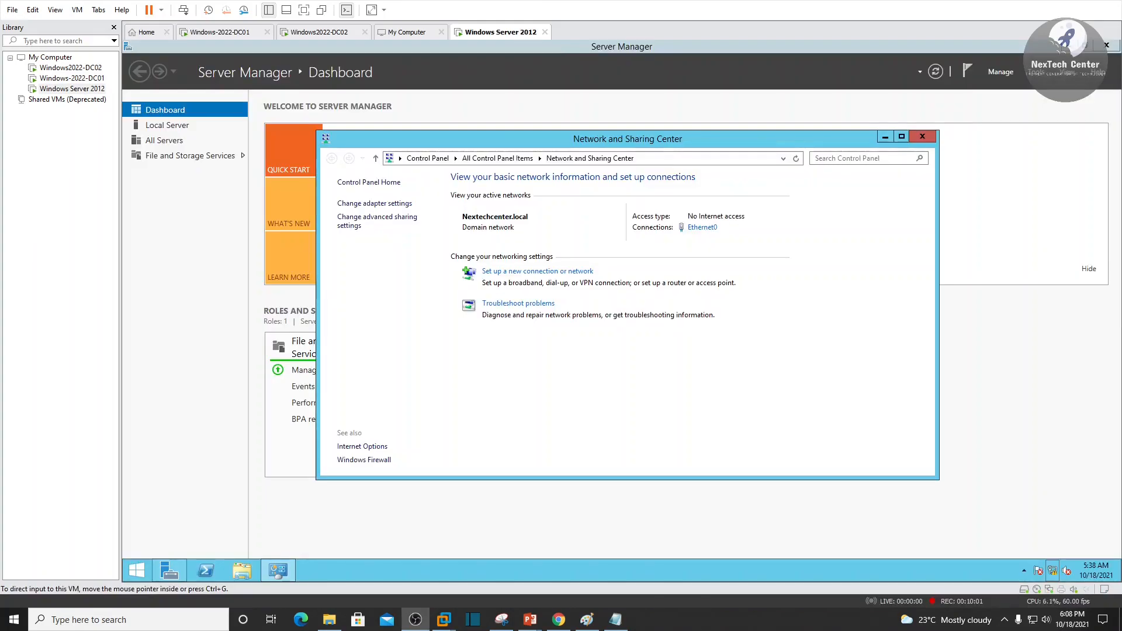
click(923, 137)
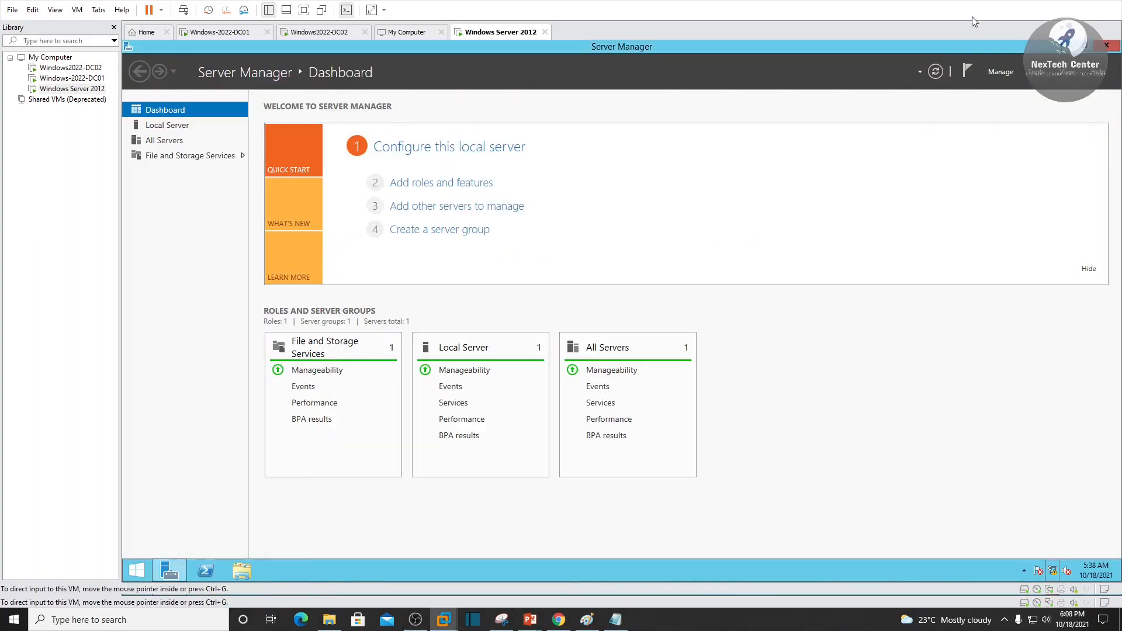
click(138, 568)
click(290, 415)
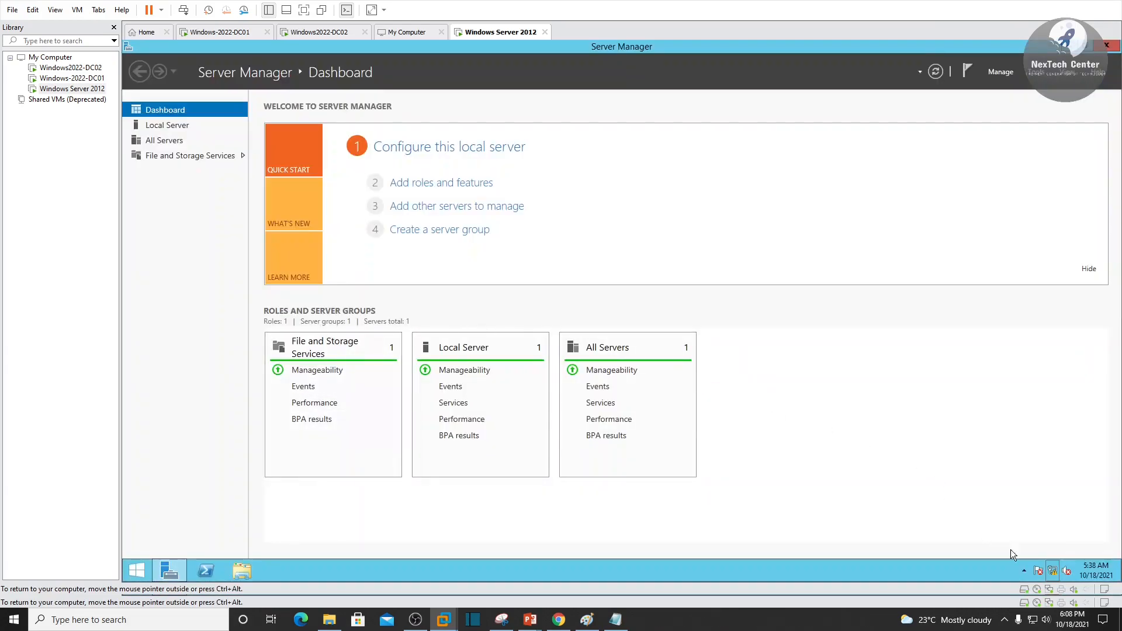
right_click(1056, 570)
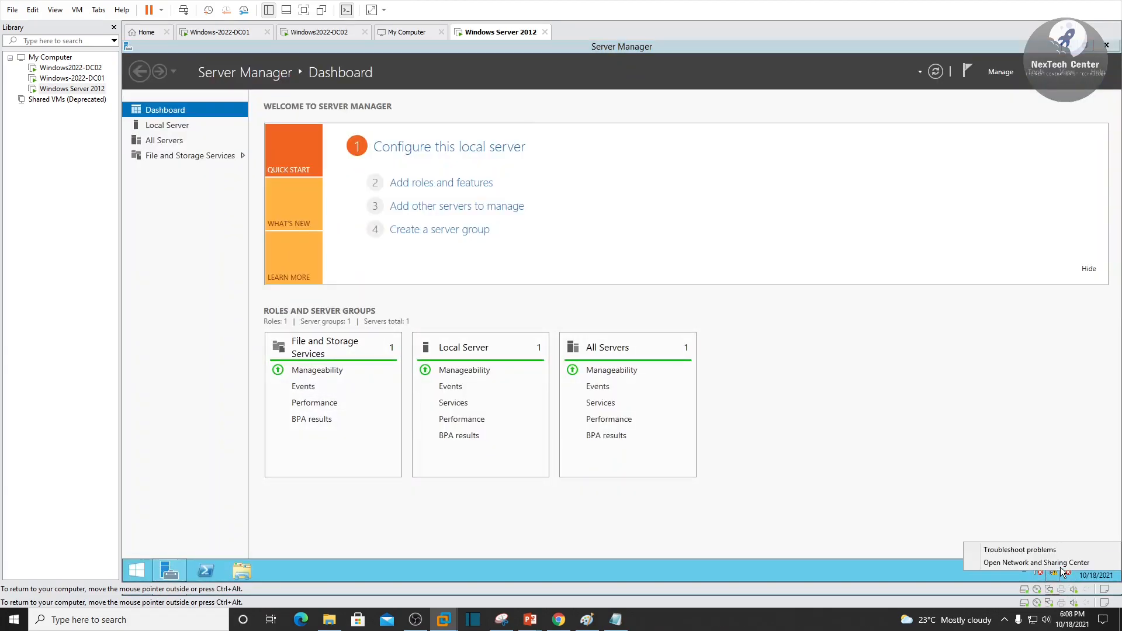
click(1057, 565)
click(702, 227)
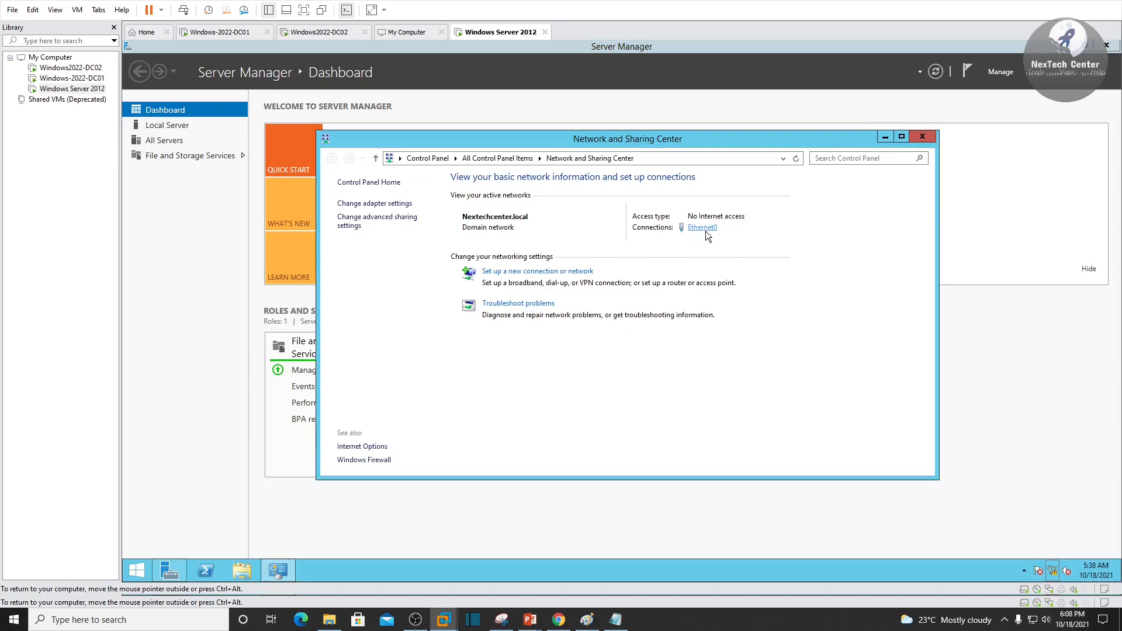
click(560, 300)
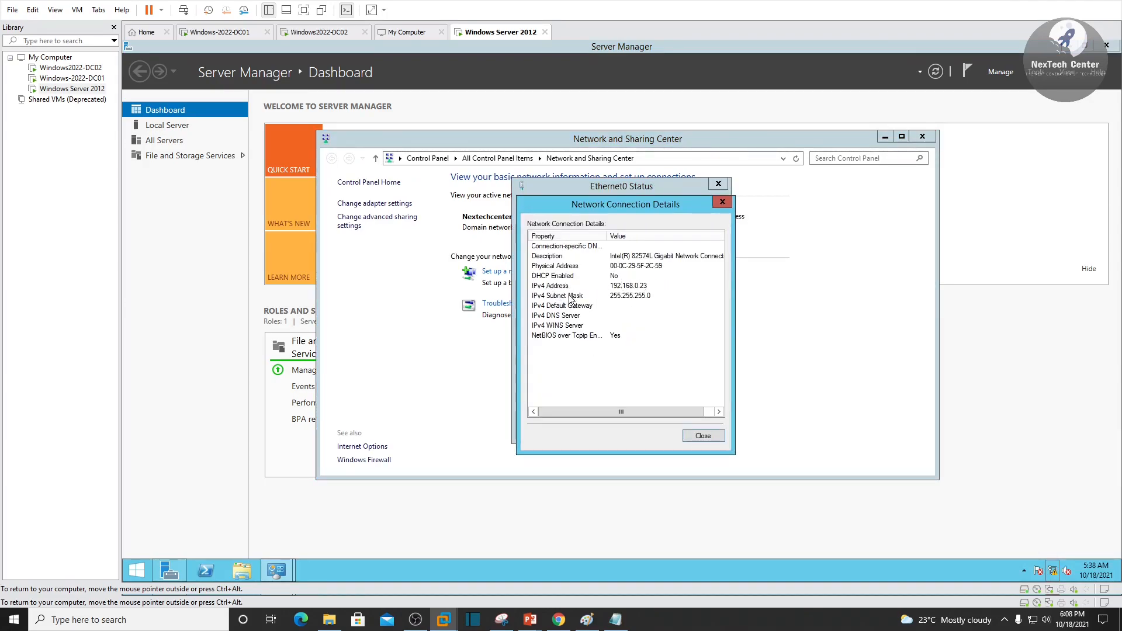
click(689, 434)
click(707, 435)
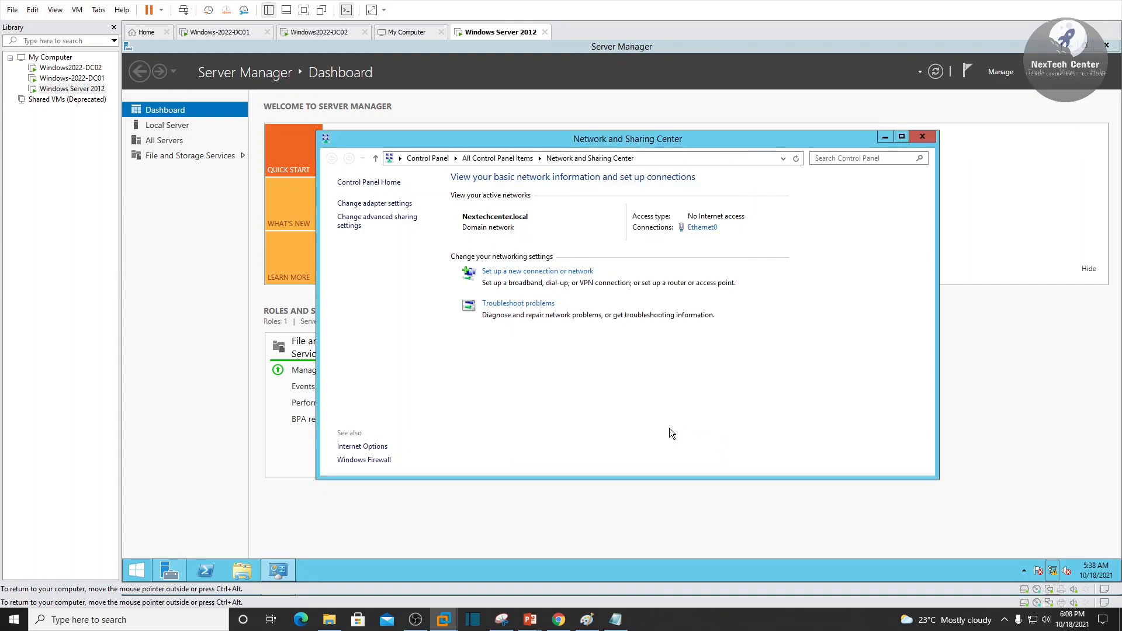
- Set Ethernet0's TCP/IPv4 properties to obtain the IP address and DNS server address automatically, and check its connection details again
click(702, 228)
click(554, 404)
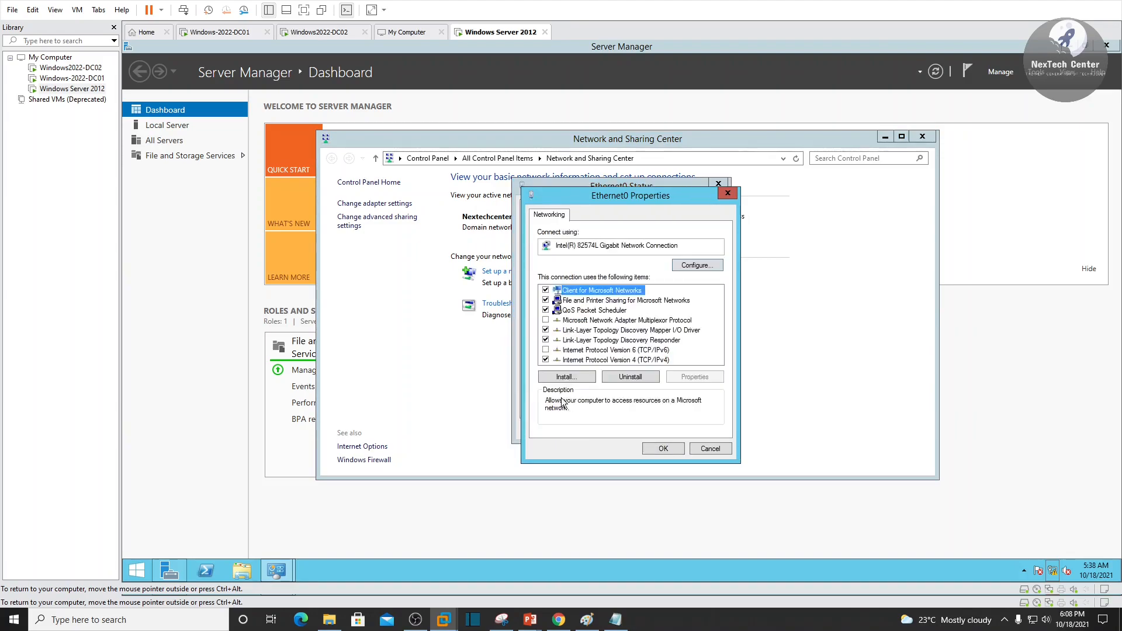
click(658, 360)
click(696, 377)
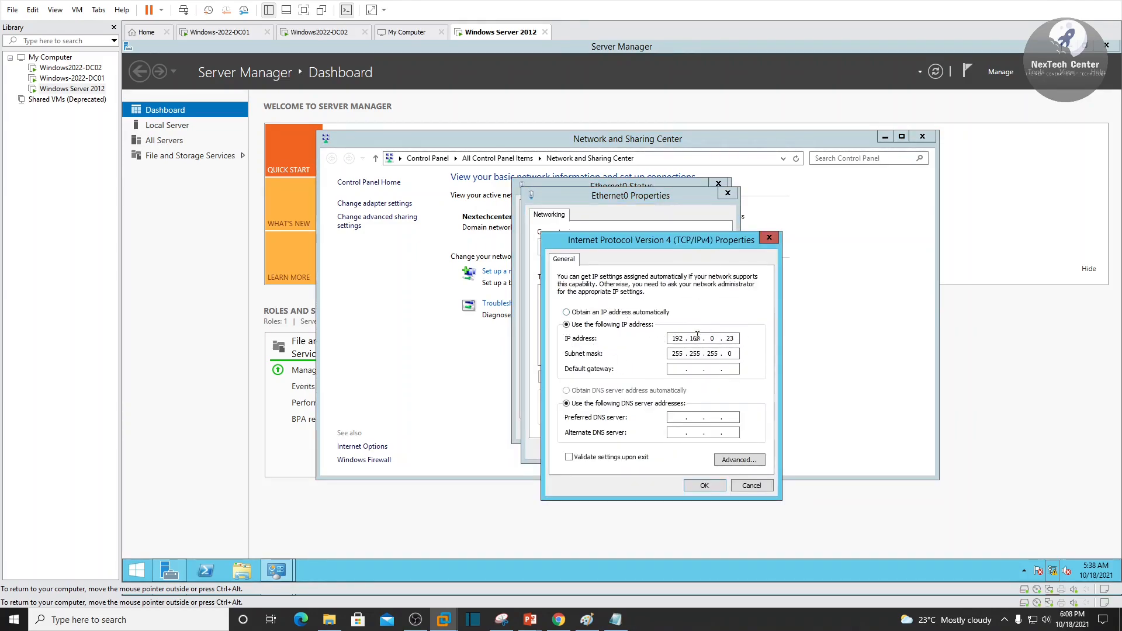
click(586, 313)
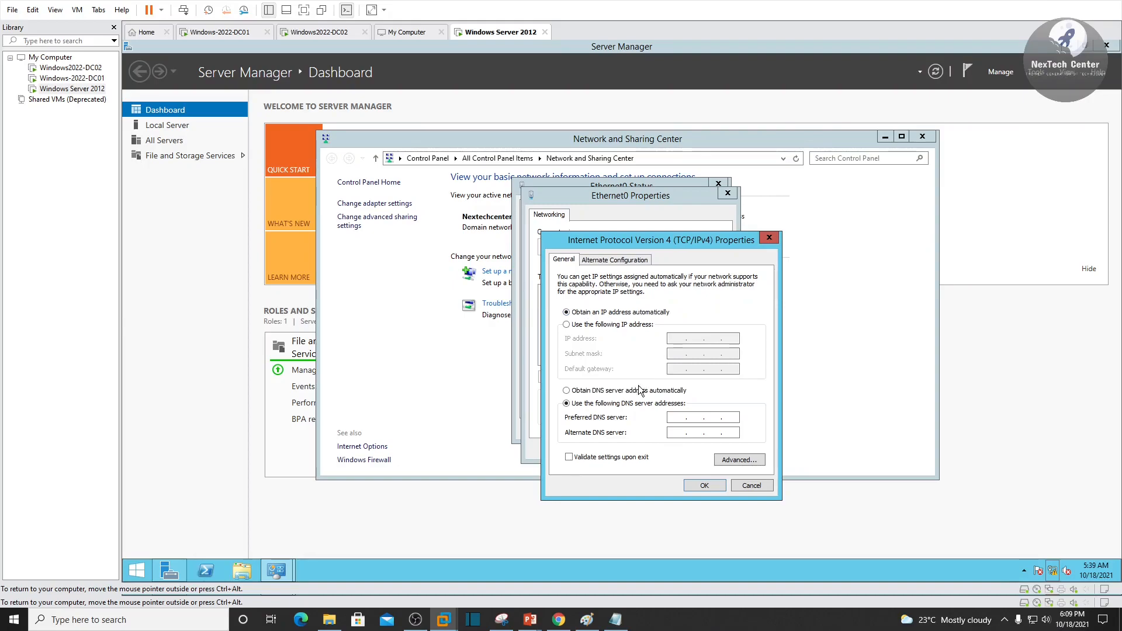
click(581, 391)
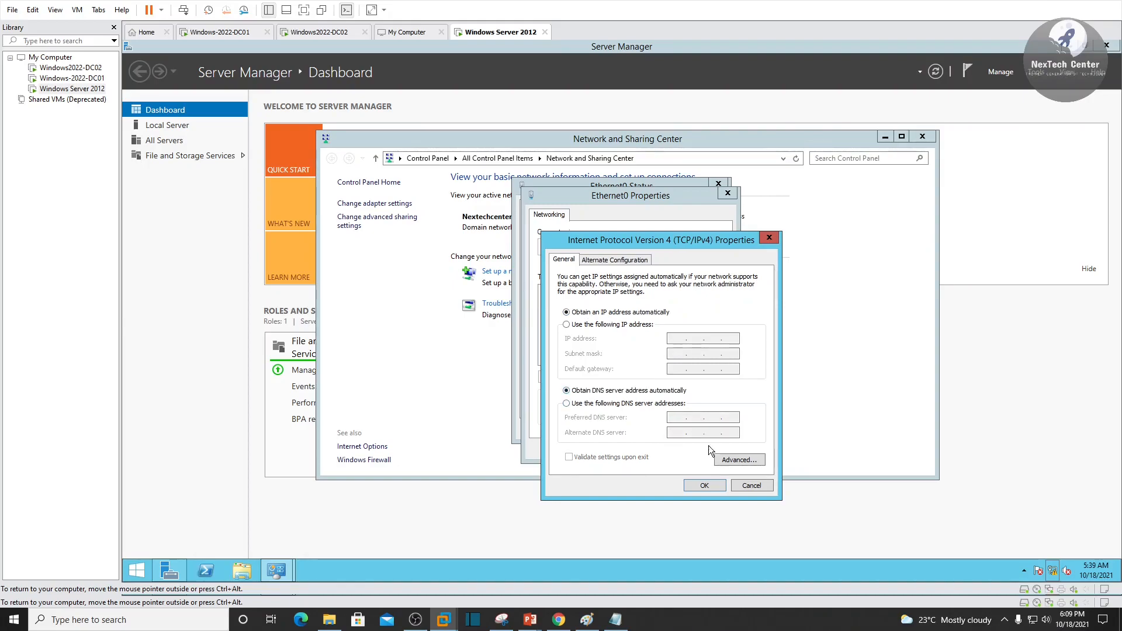
click(698, 487)
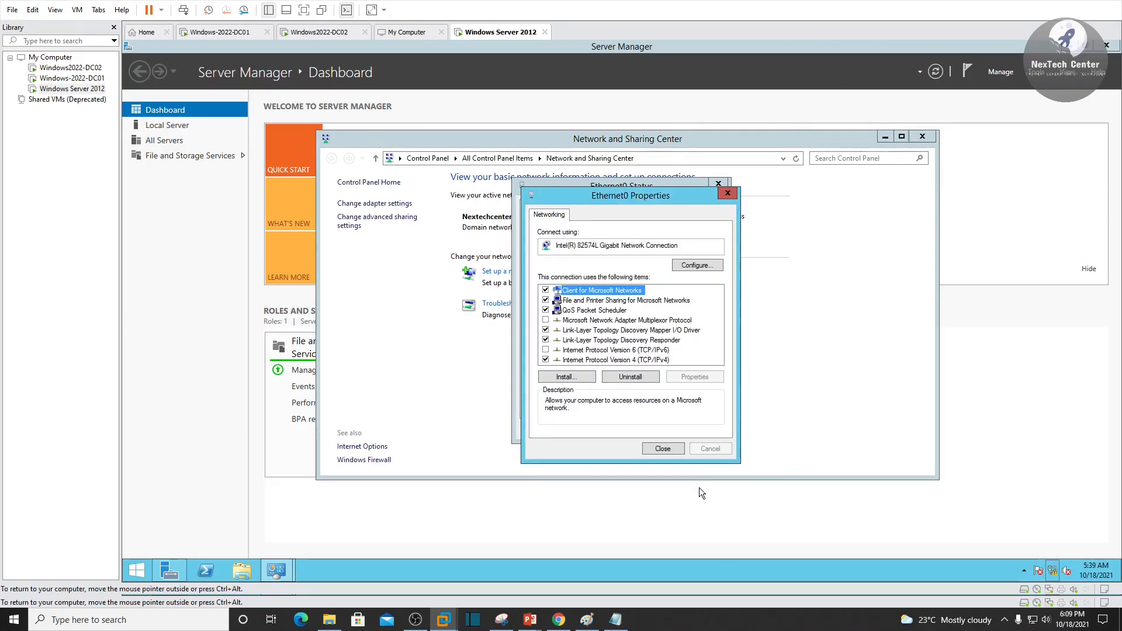
click(660, 450)
click(698, 431)
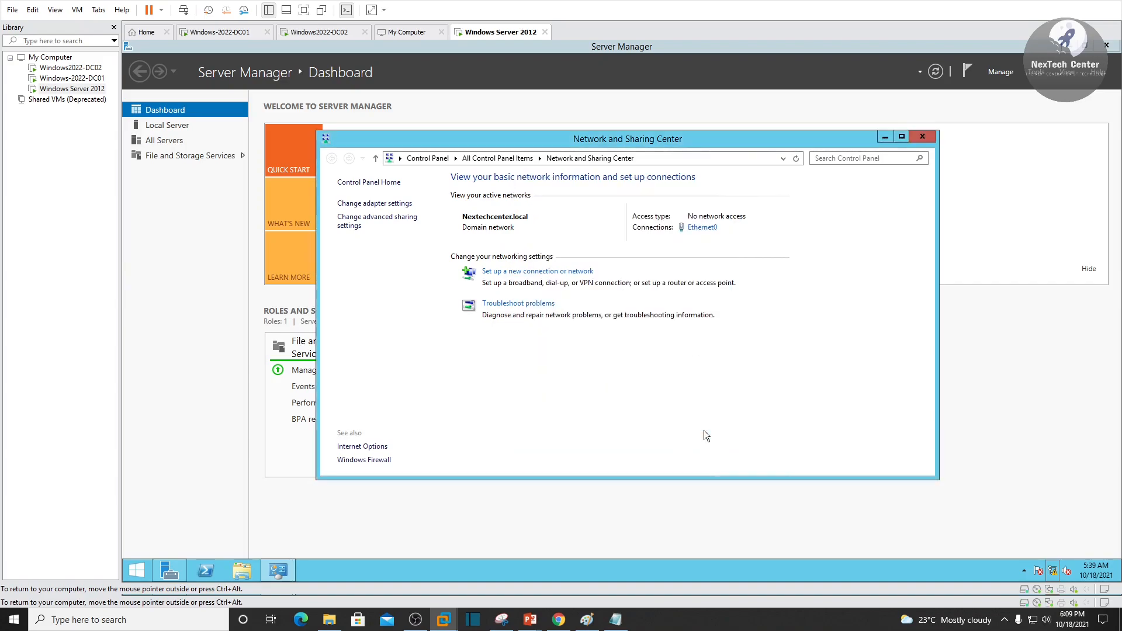
click(707, 228)
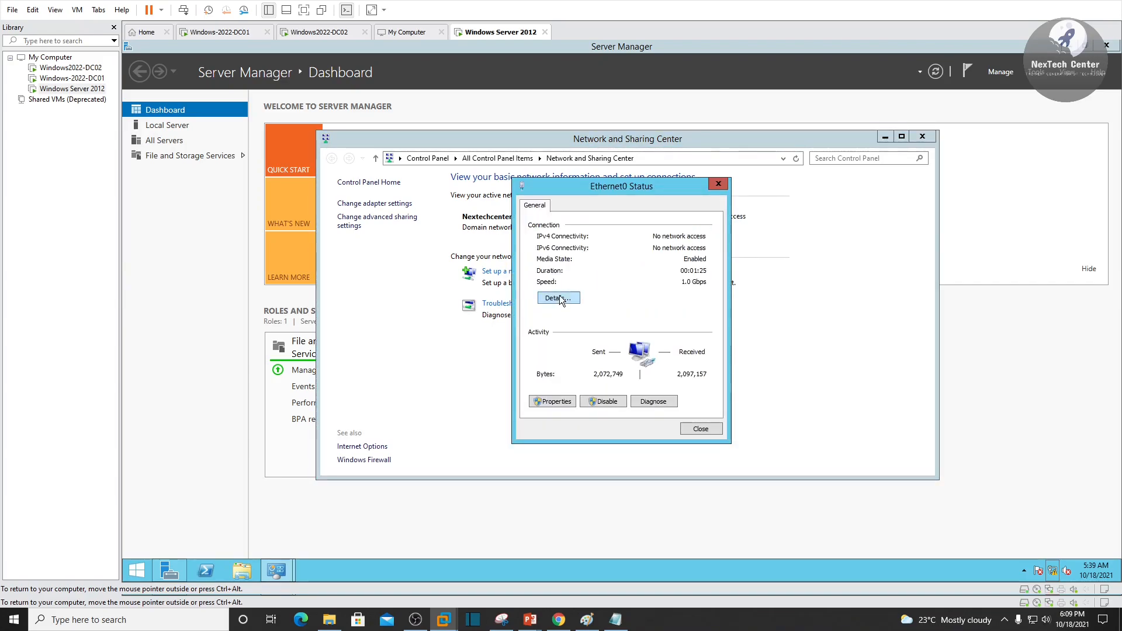
click(560, 297)
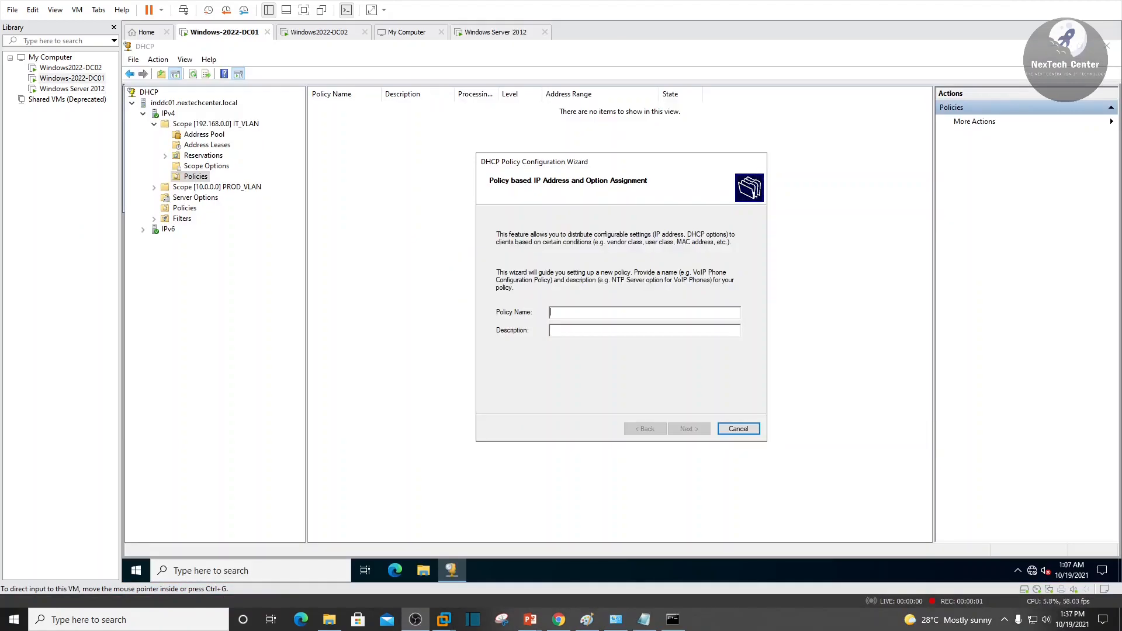
- Start a new policy named test1 for the IT_VLAN scope
click(736, 429)
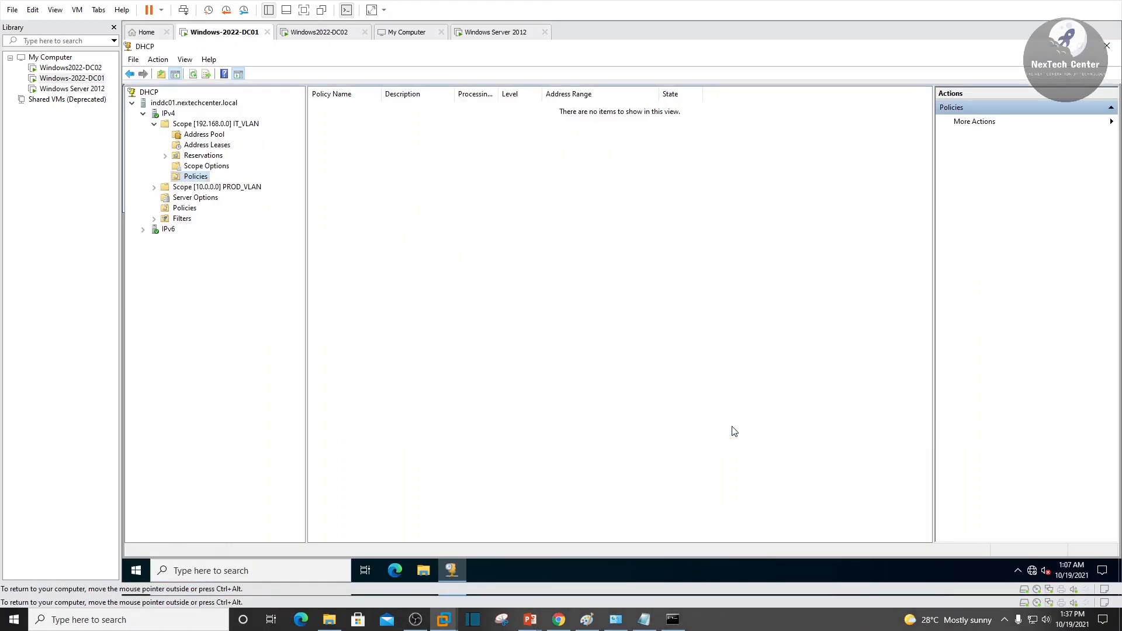
right_click(199, 180)
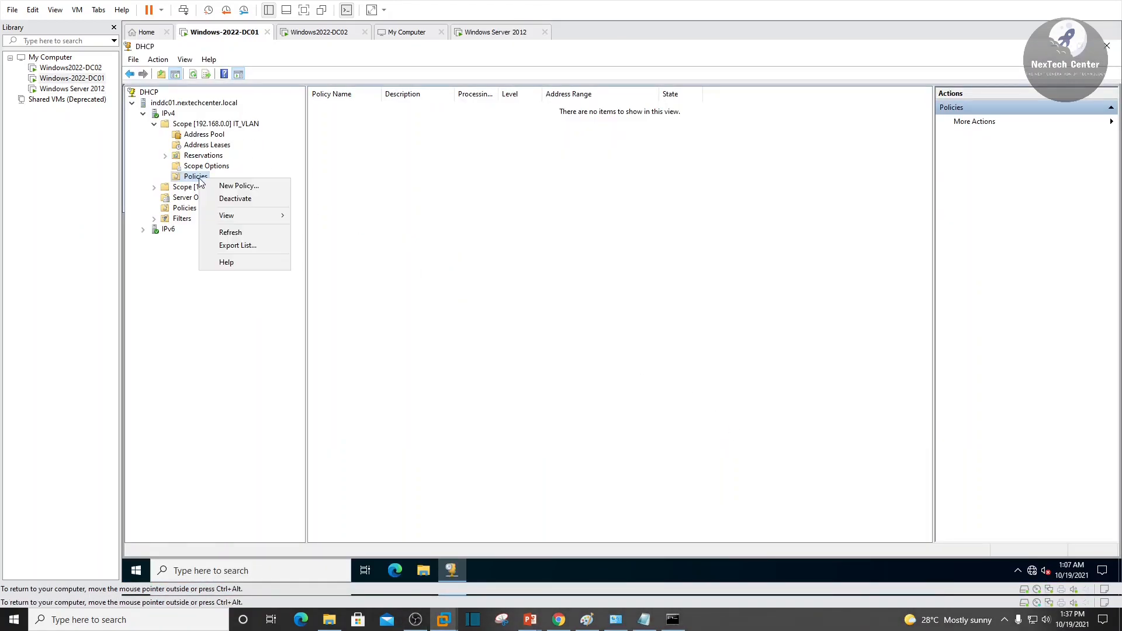
click(255, 187)
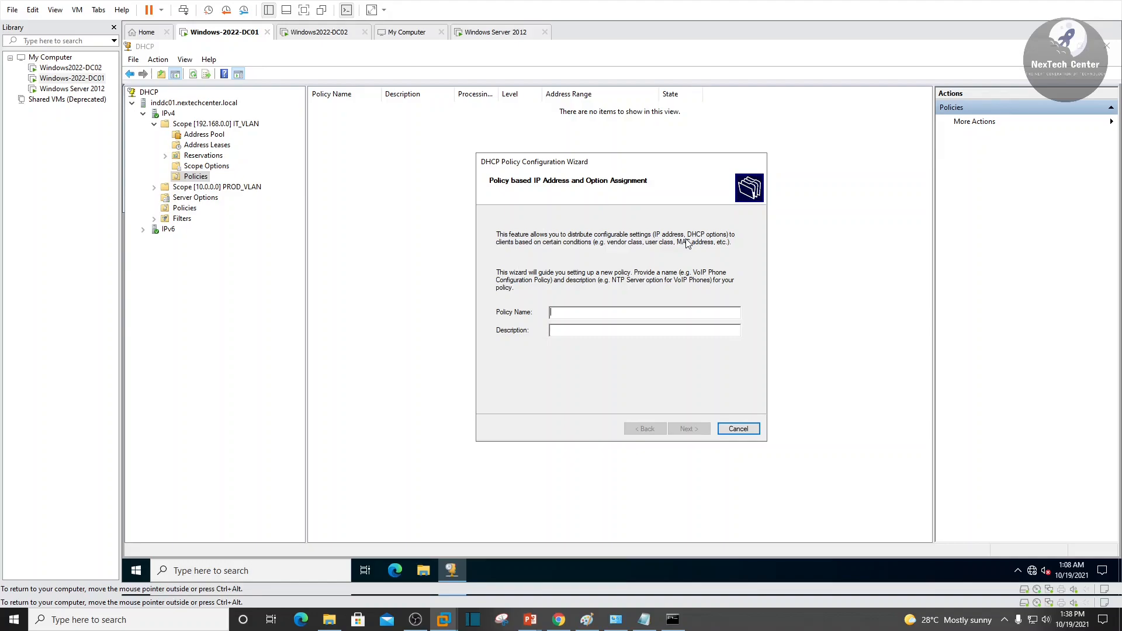
text(test1)
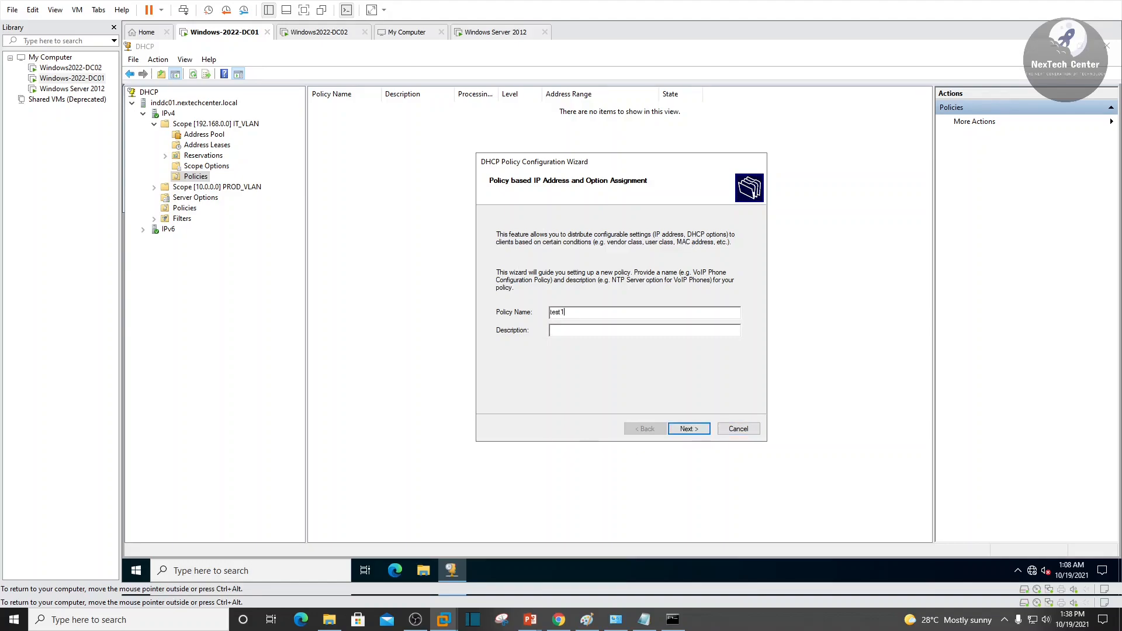
click(699, 427)
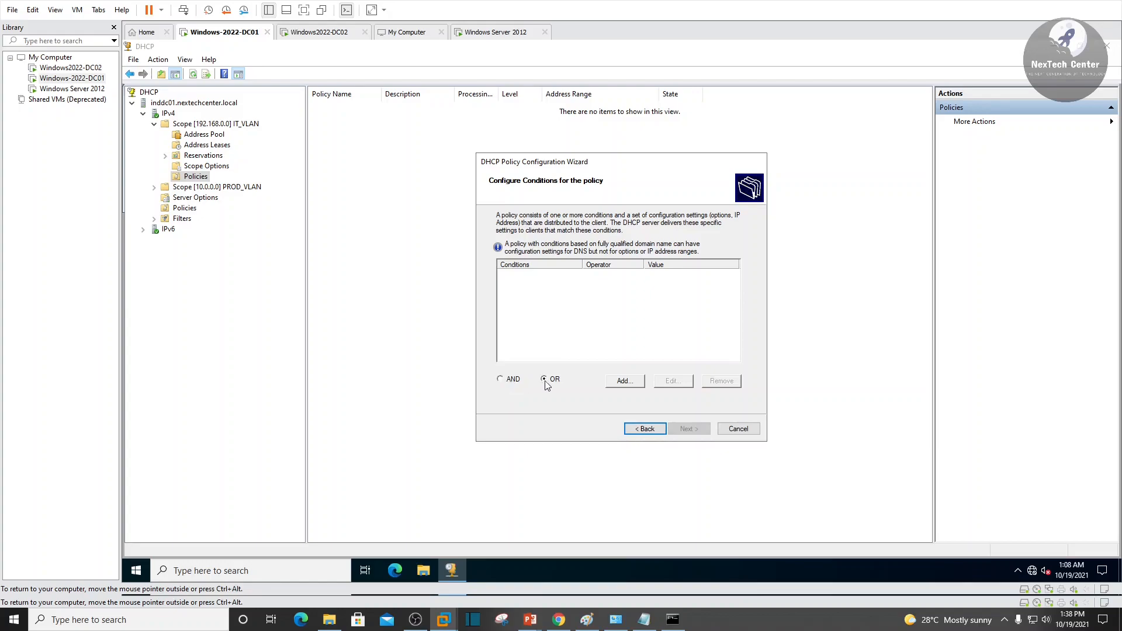
- Add a condition to the policy that the MAC Address equals 00AA0062C609, combined with OR
click(624, 381)
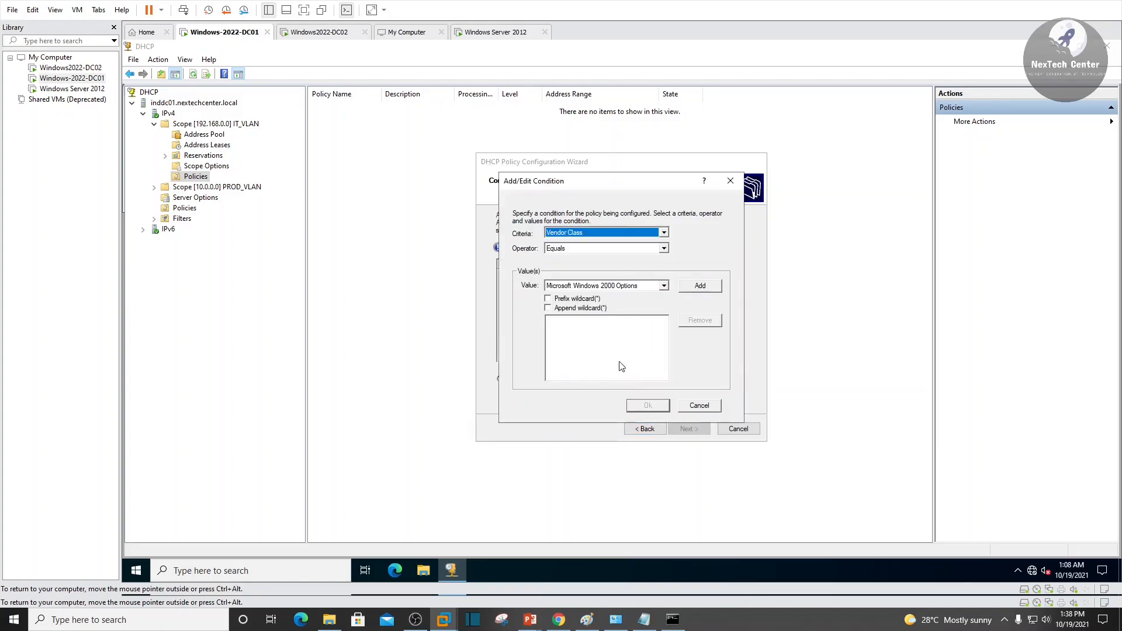
click(664, 234)
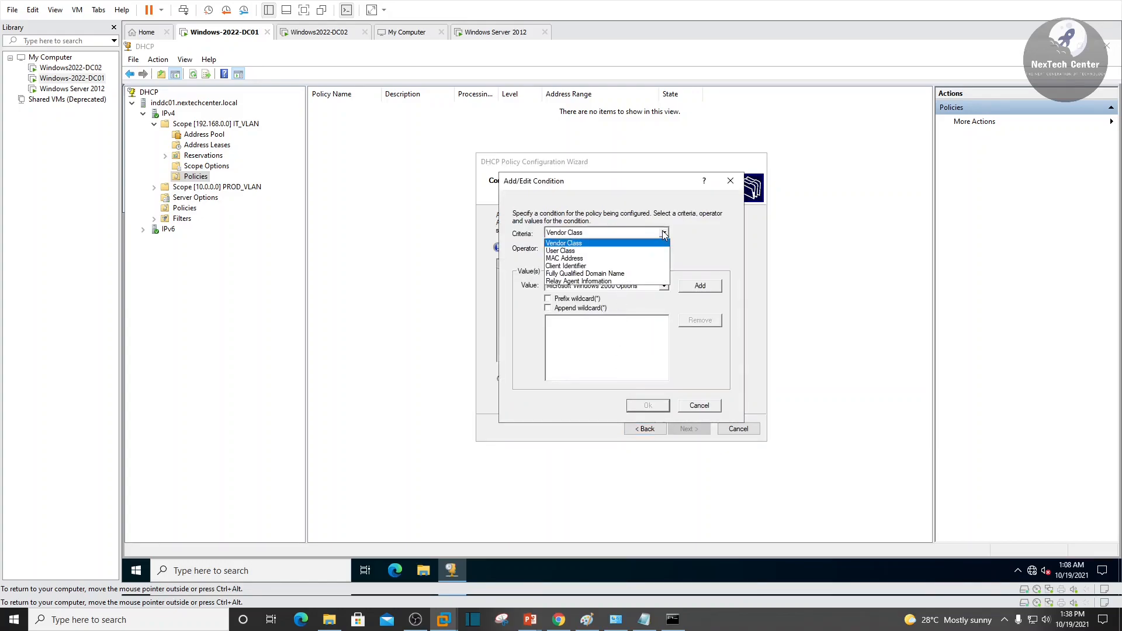
click(586, 246)
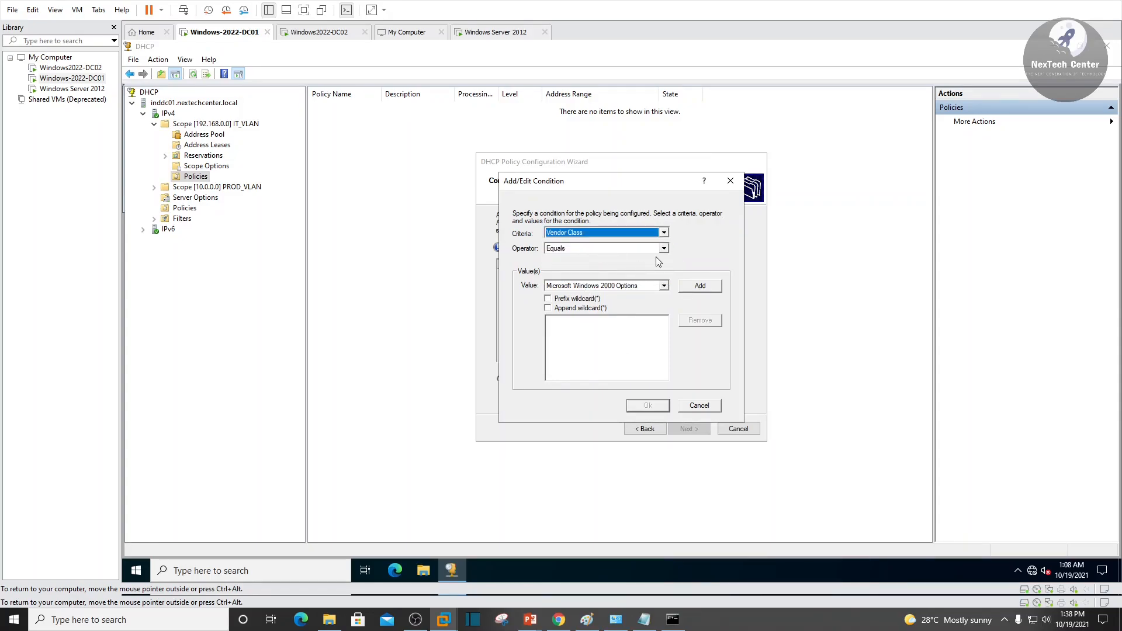
click(652, 235)
click(625, 251)
click(657, 235)
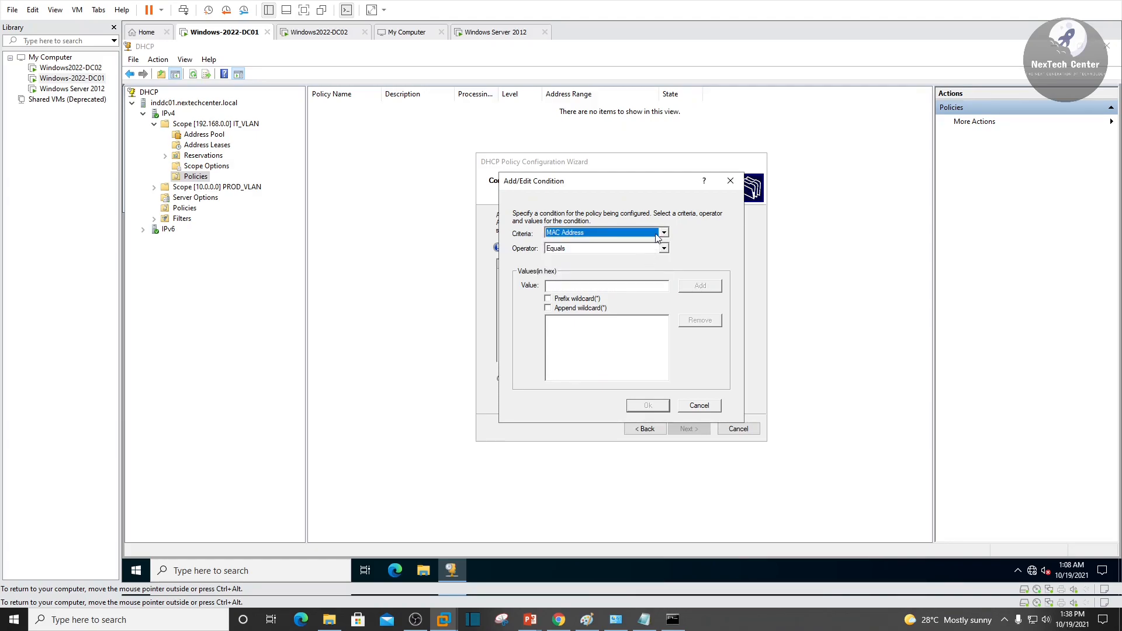
click(607, 286)
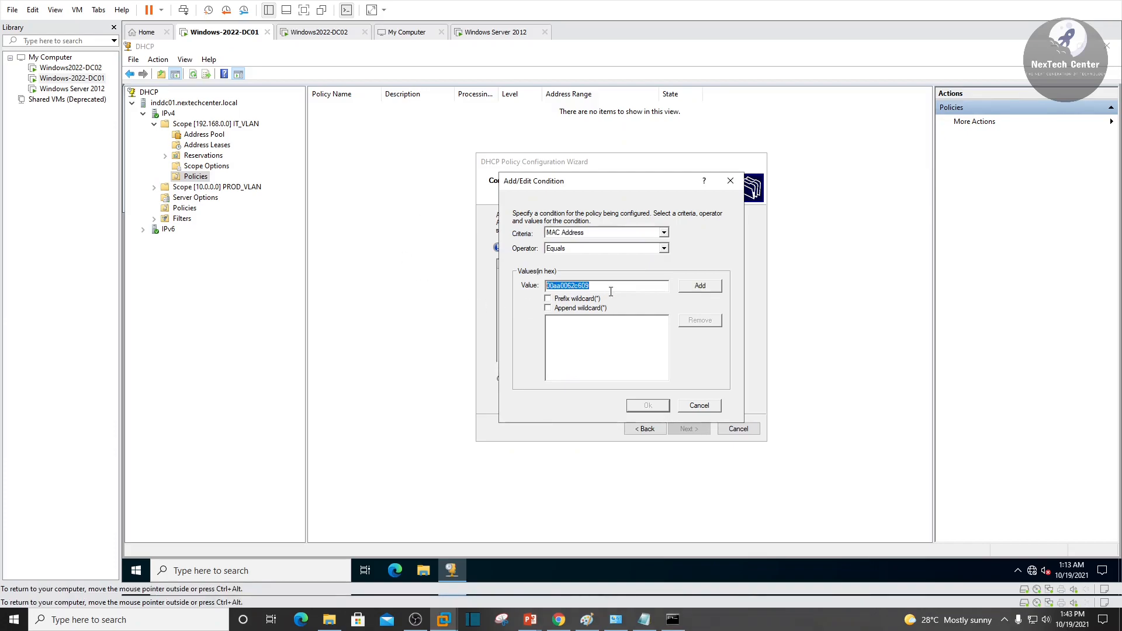
click(610, 291)
drag(593, 286, 512, 288)
click(716, 287)
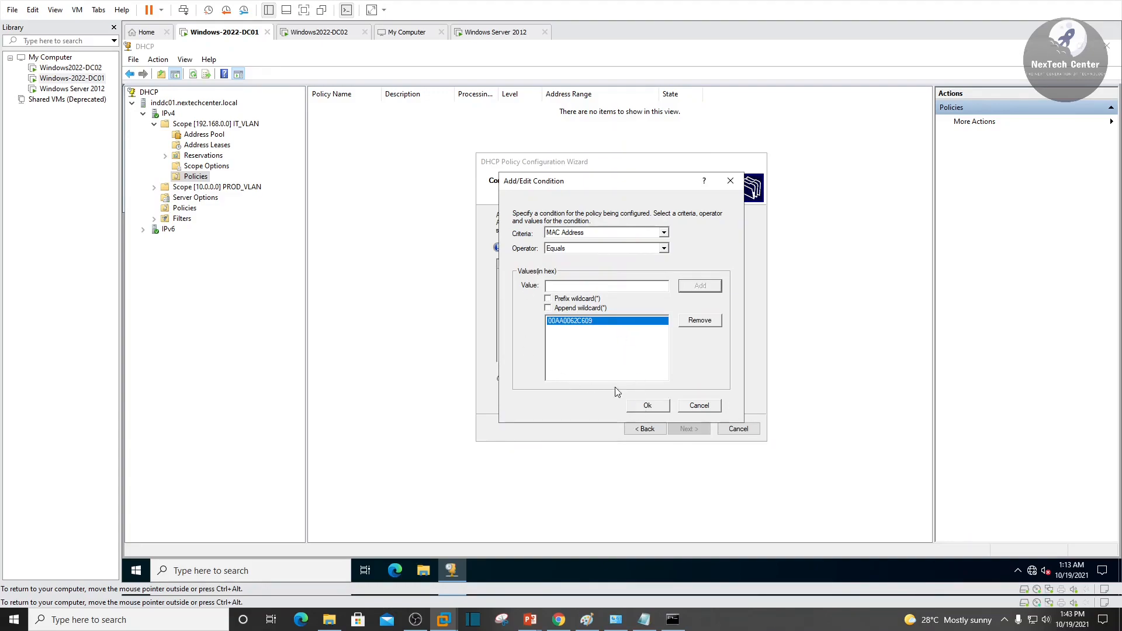
click(650, 409)
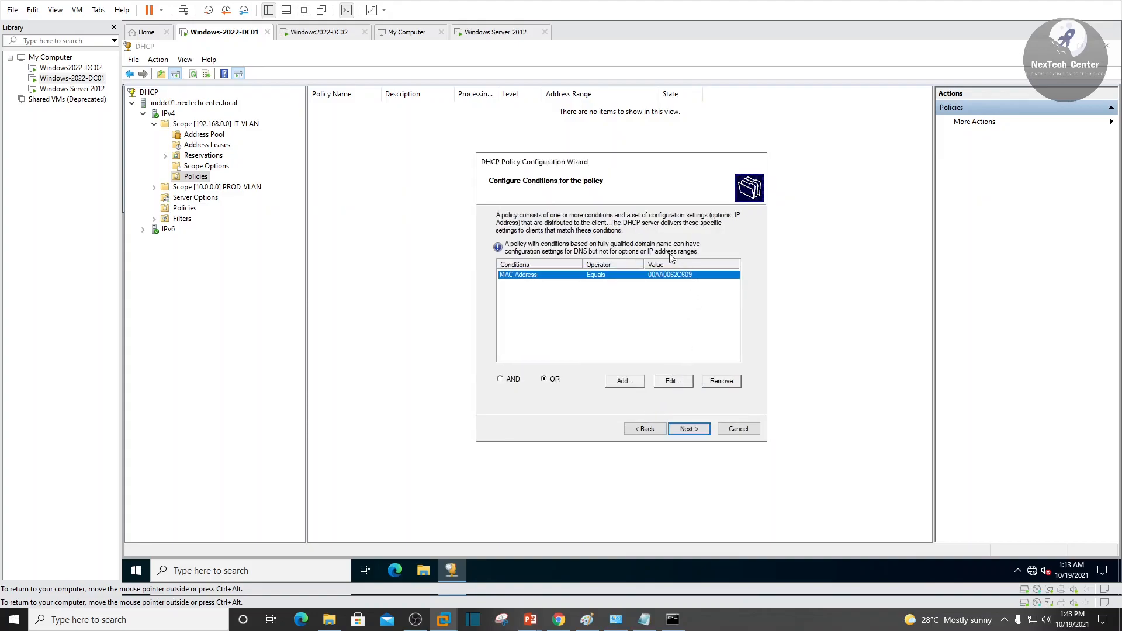
click(685, 429)
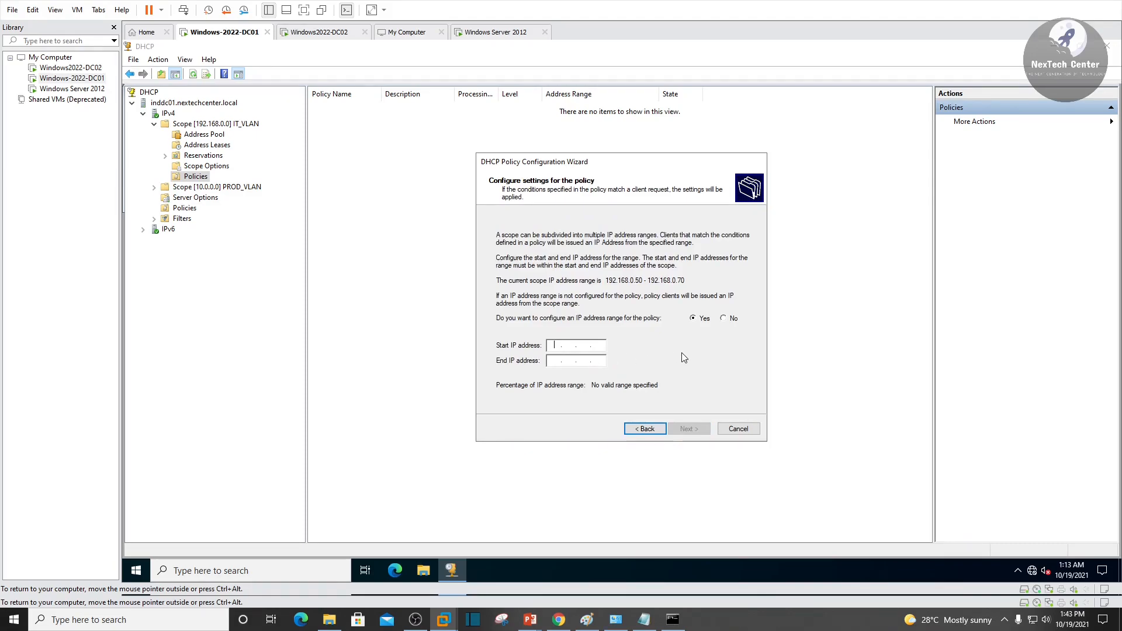
- Set the policy's IP address range from 192.168.0.60 to 192.168.0.65
text(192)
text(68)
text(2.168.)
text(0.70)
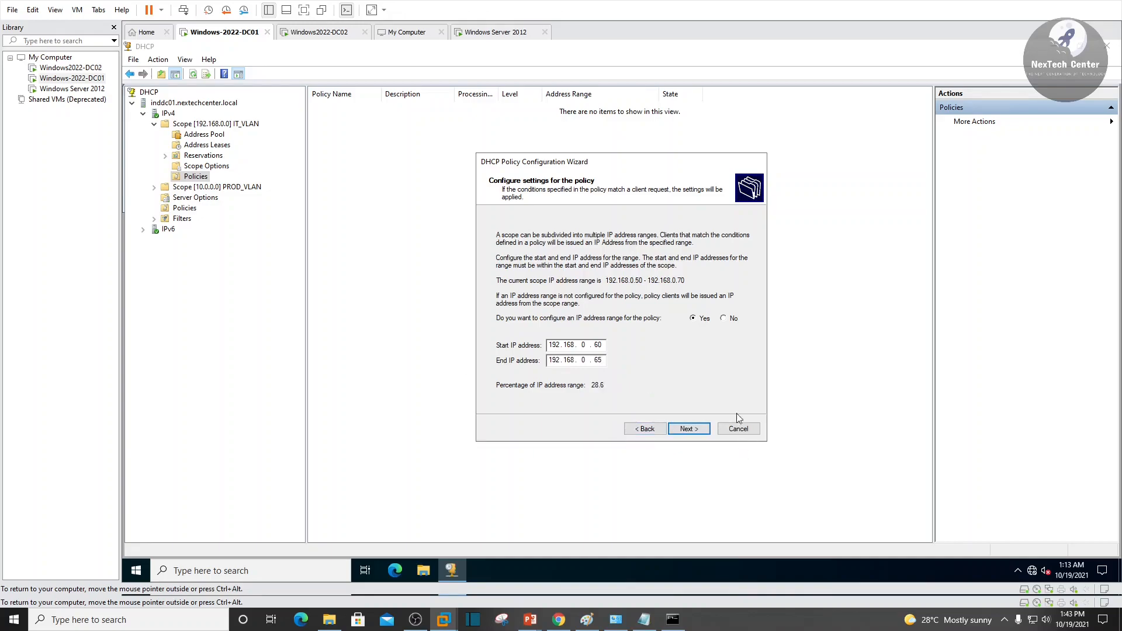
click(695, 431)
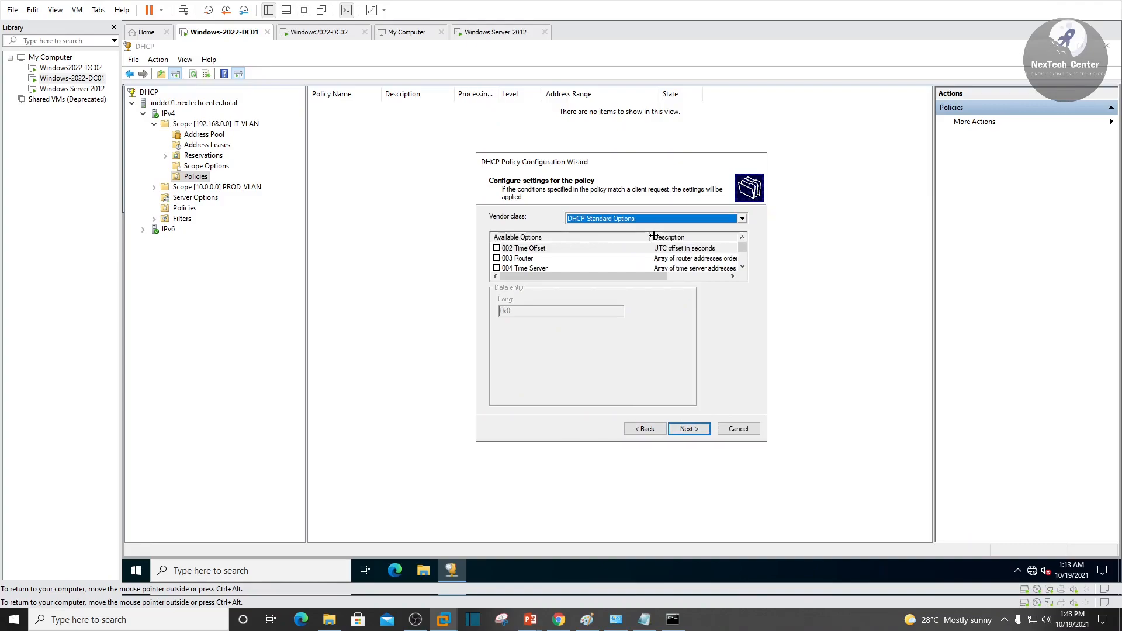
- Enable the policy's 006 DNS Servers option with the address 192.168.0.25 and finish creating the policy
click(743, 268)
click(743, 269)
click(497, 268)
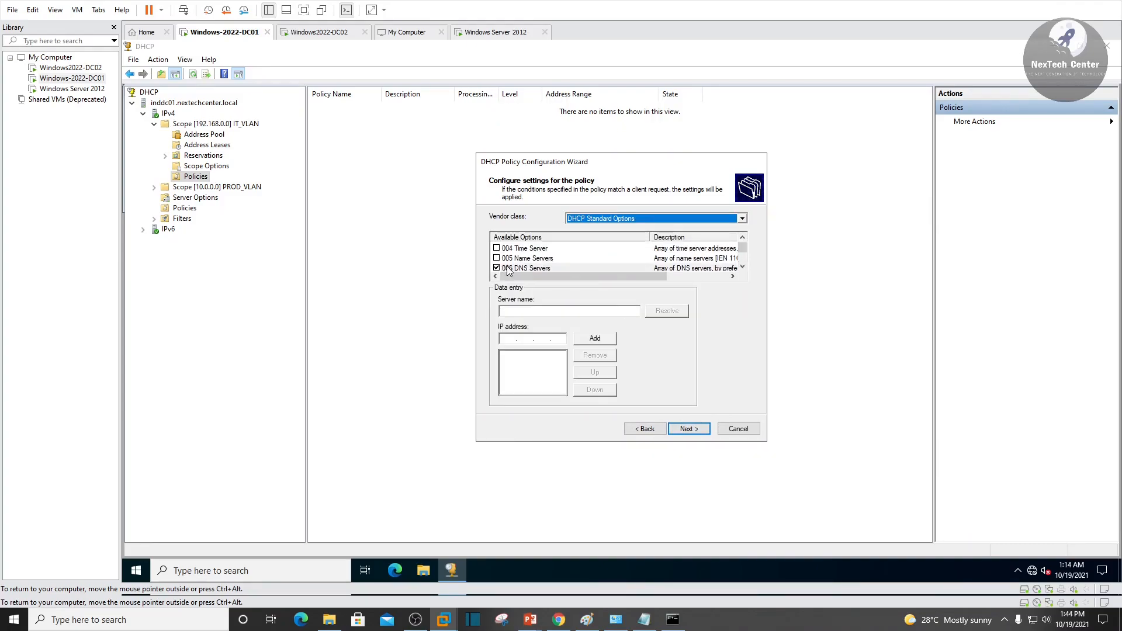
click(508, 338)
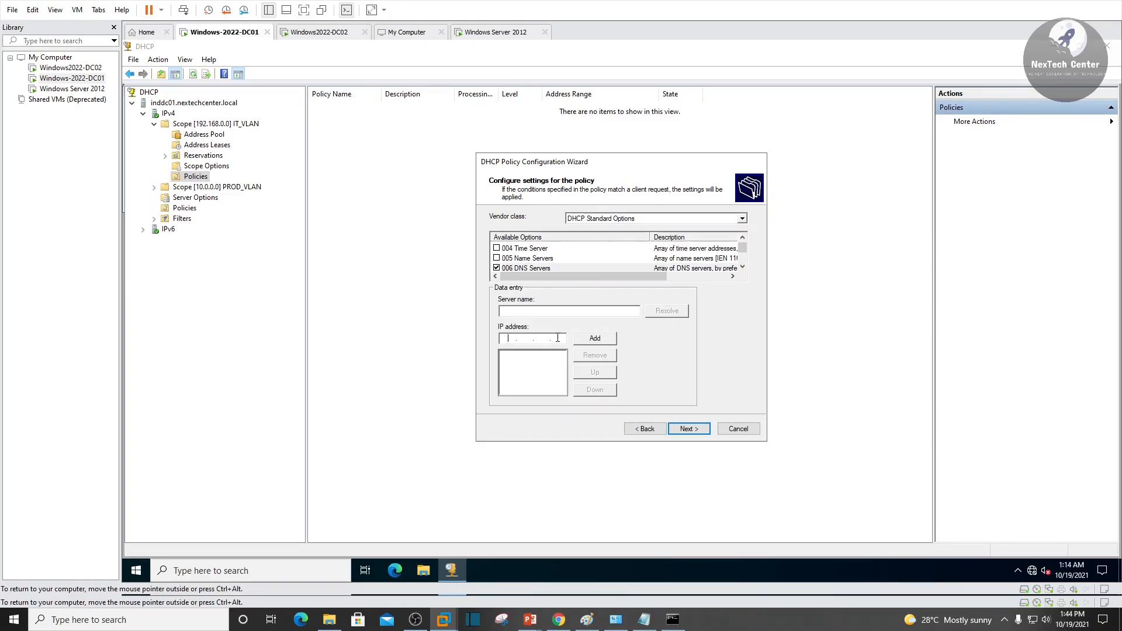
text(192.168.0.25)
click(601, 339)
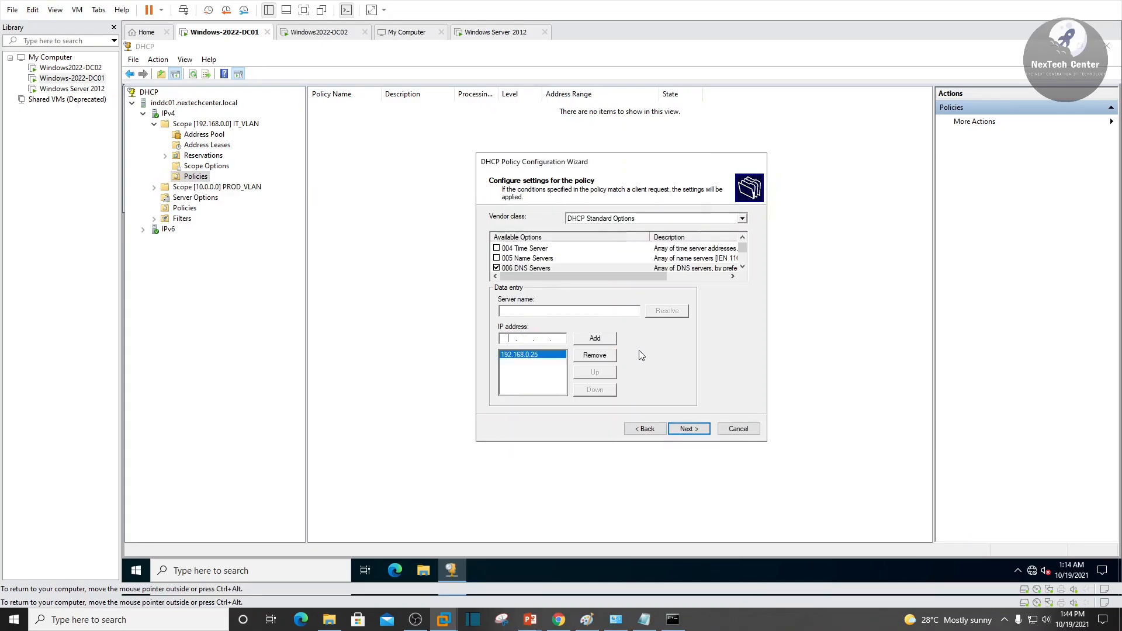
click(693, 430)
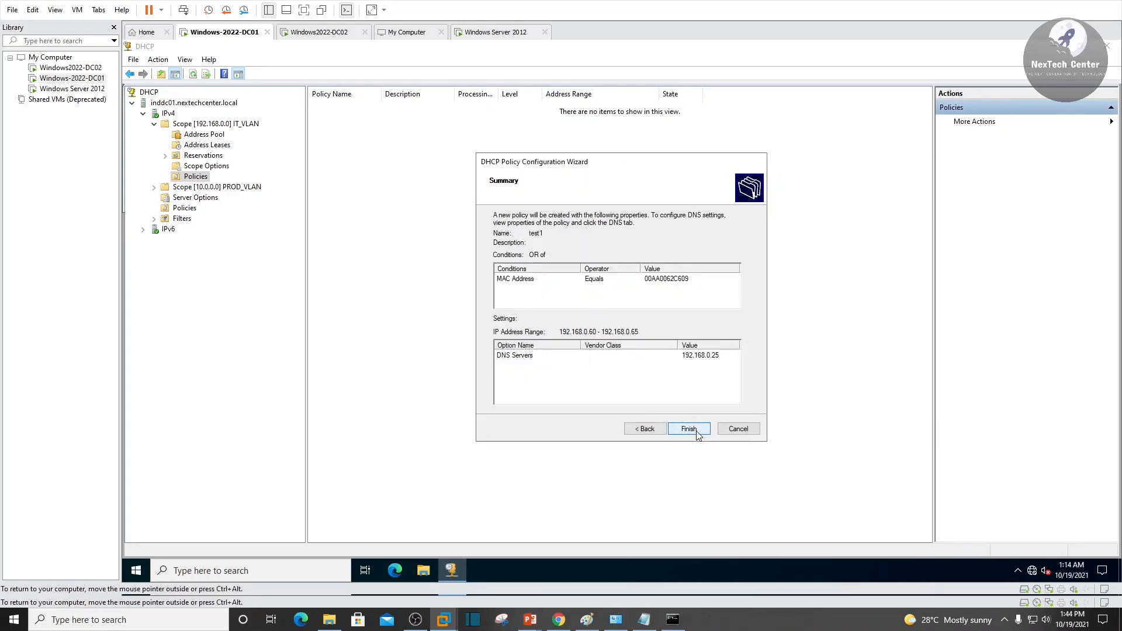
click(689, 430)
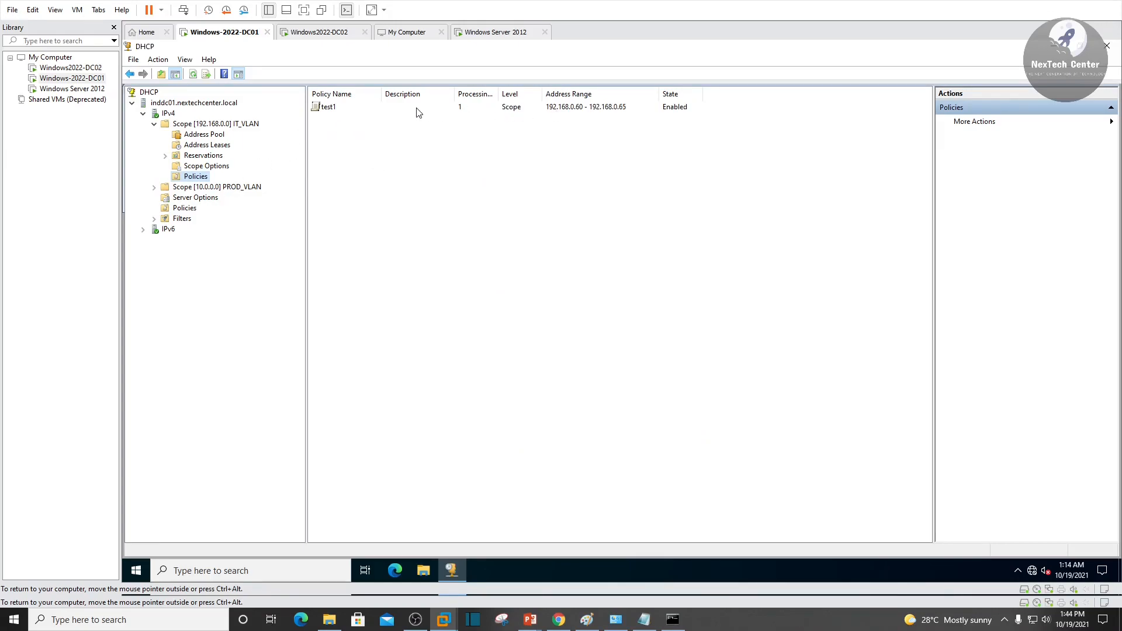
- Examine the test1 policy's properties, including its conditions, IP address range, options and DNS settings, leaving them as they are
click(335, 112)
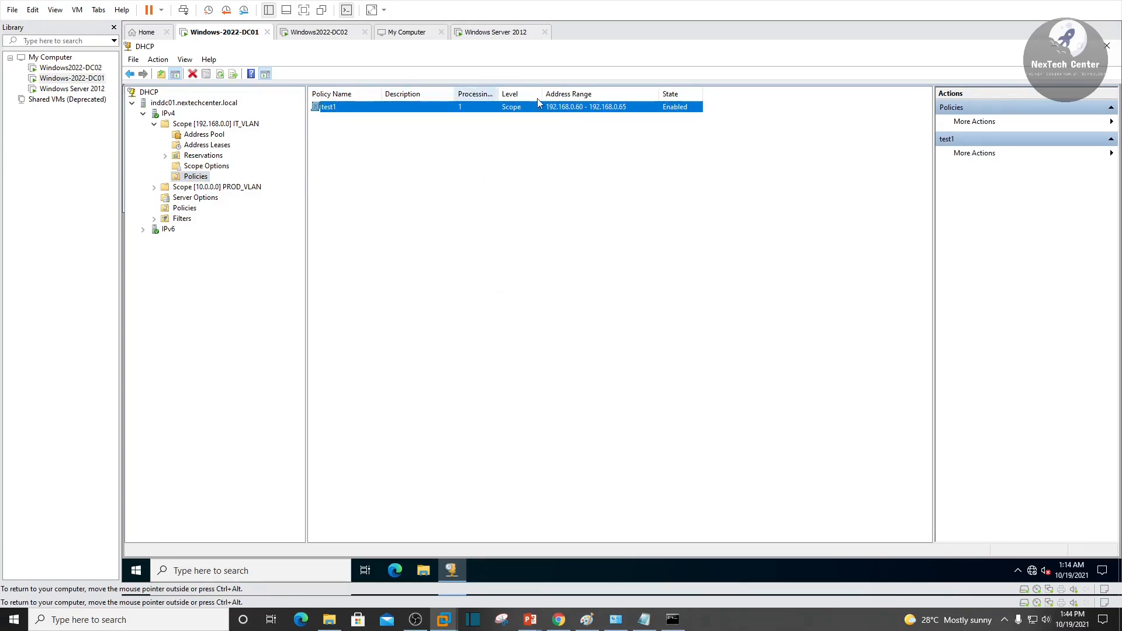
right_click(401, 108)
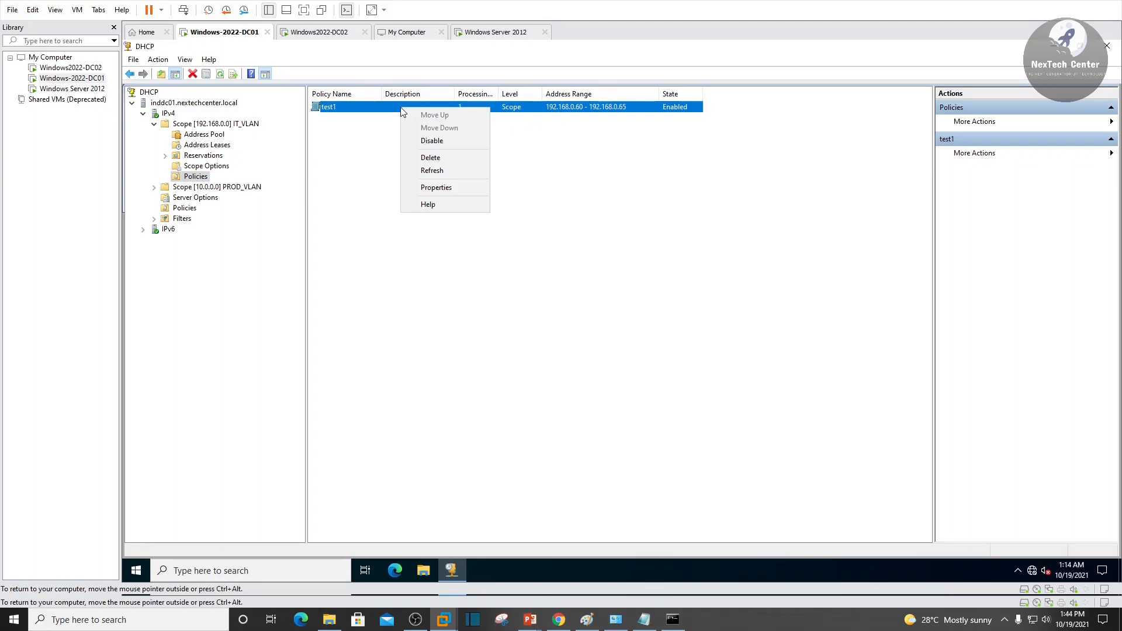
click(455, 192)
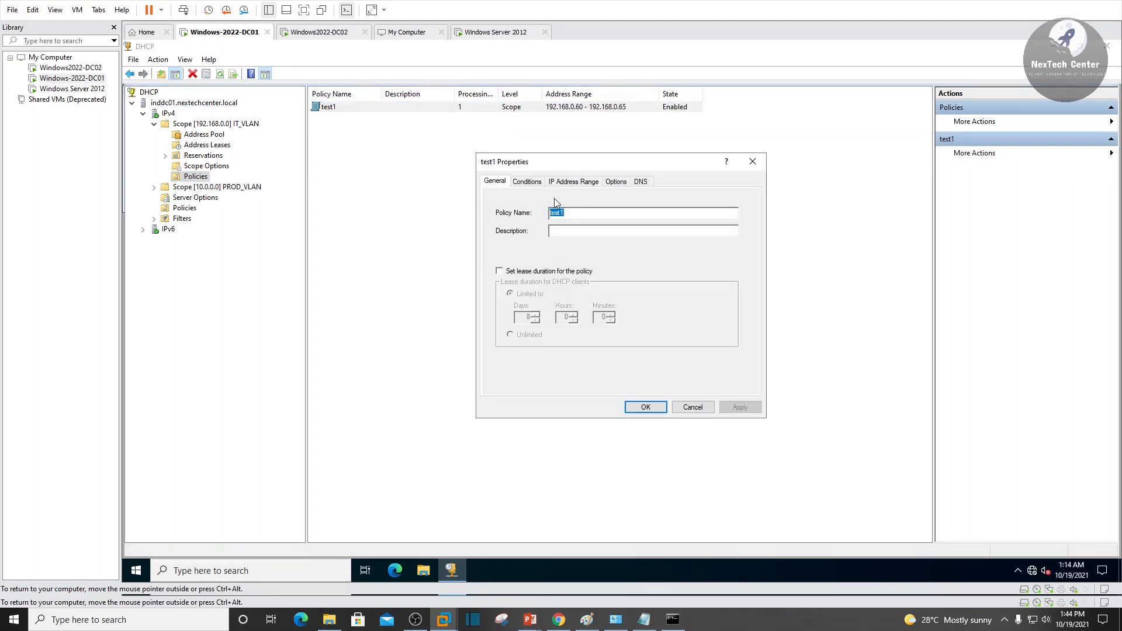
click(527, 182)
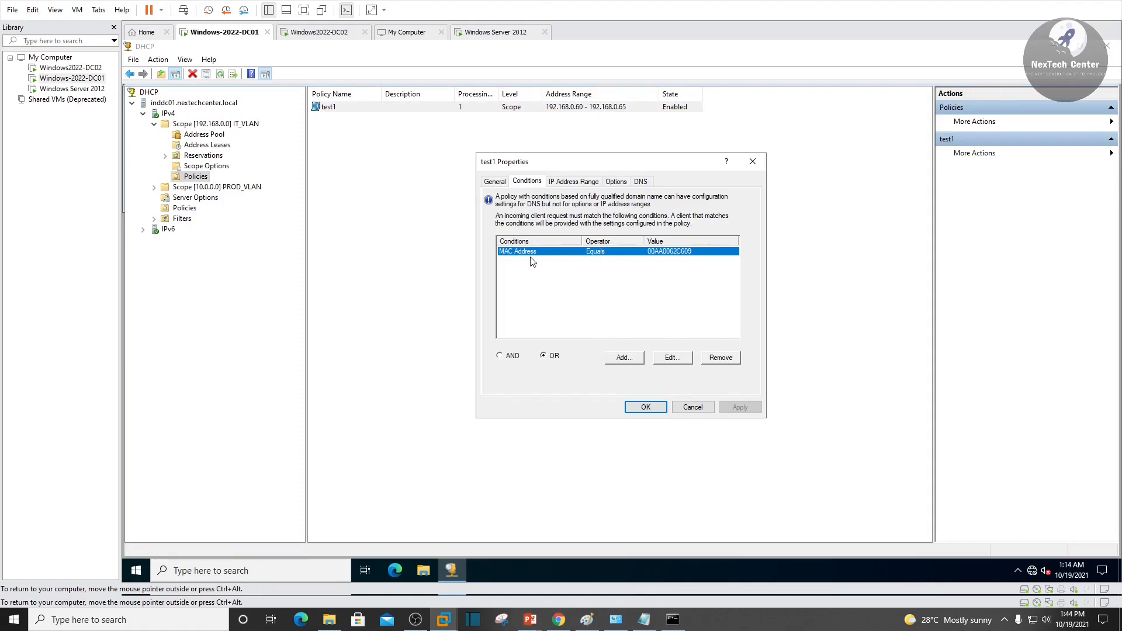
click(575, 182)
click(616, 182)
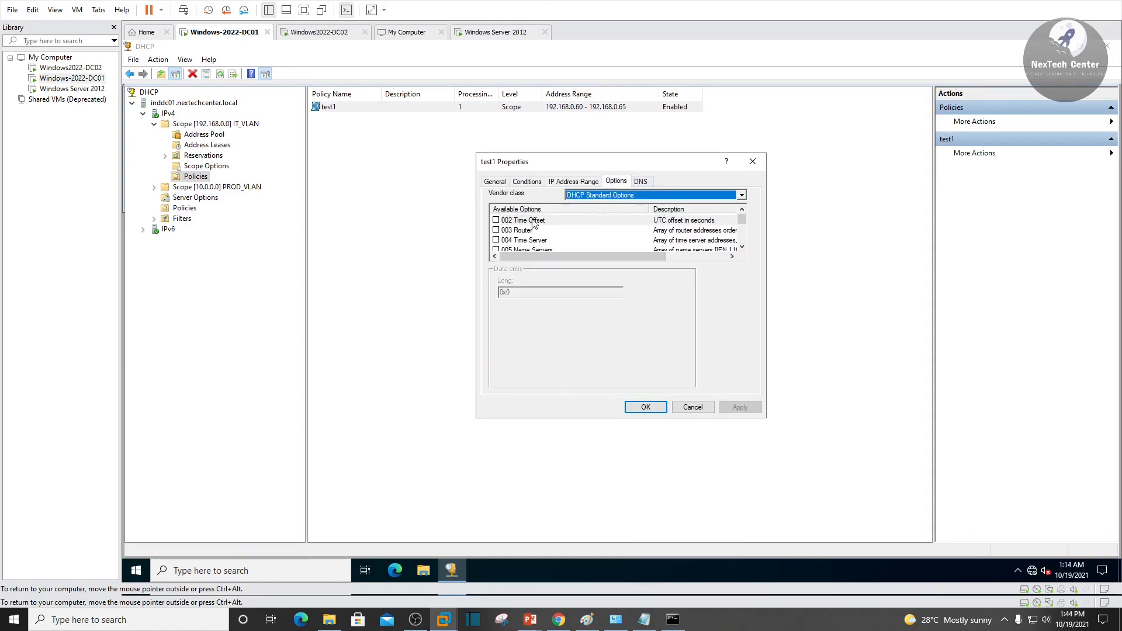
click(639, 181)
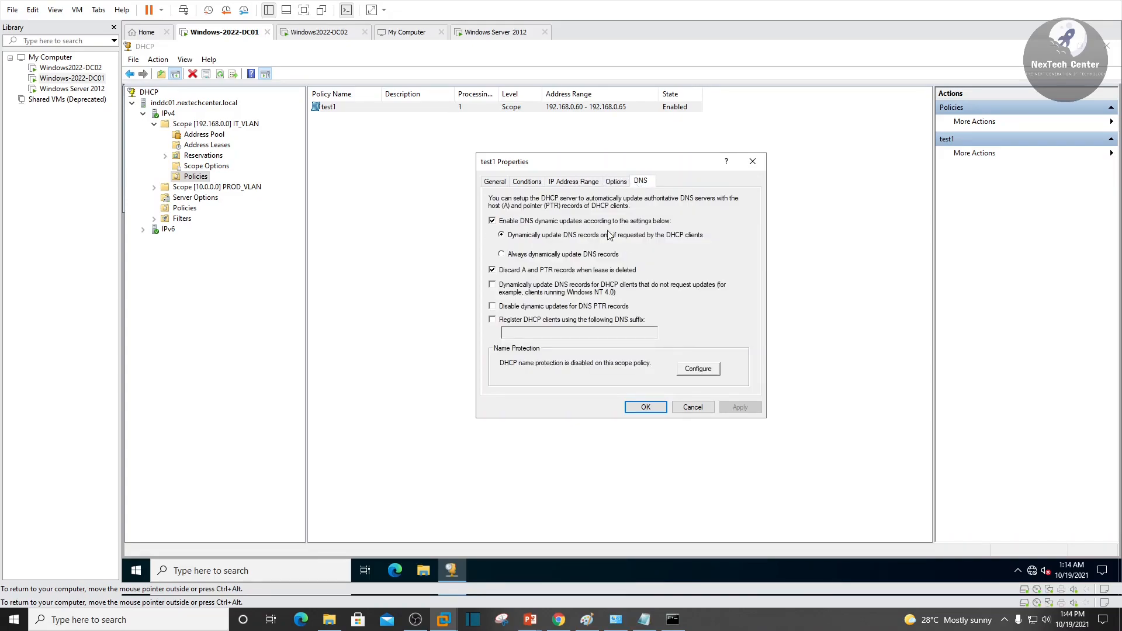
click(617, 181)
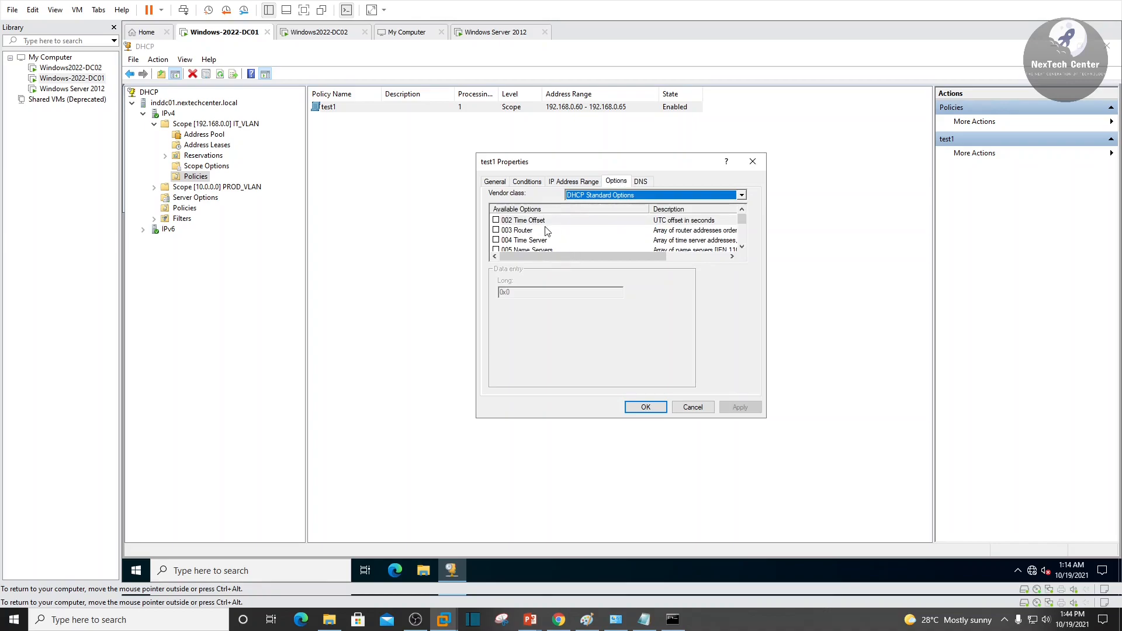
click(693, 408)
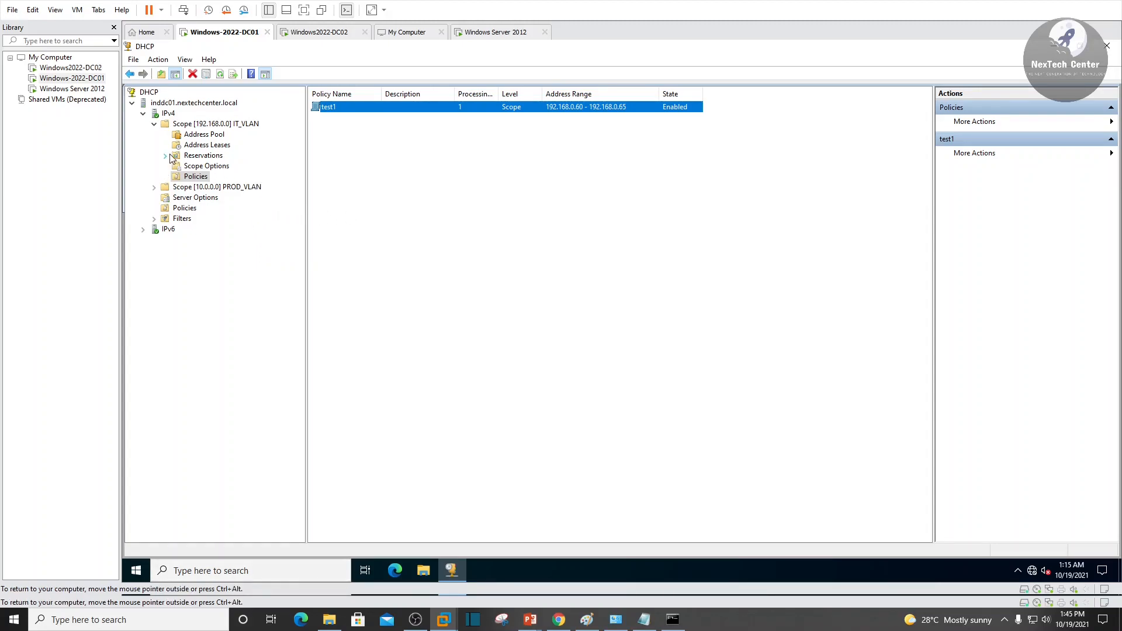
- Collapse the IT_VLAN scope and view the contents of the PROD_VLAN scope
double_click(171, 125)
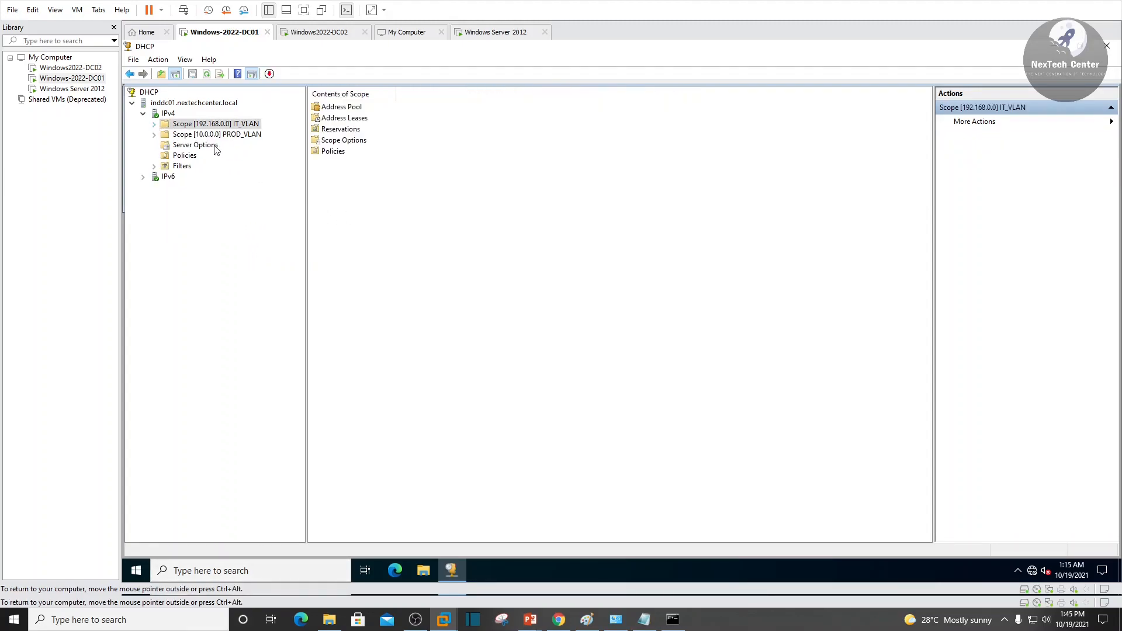
click(202, 135)
click(154, 135)
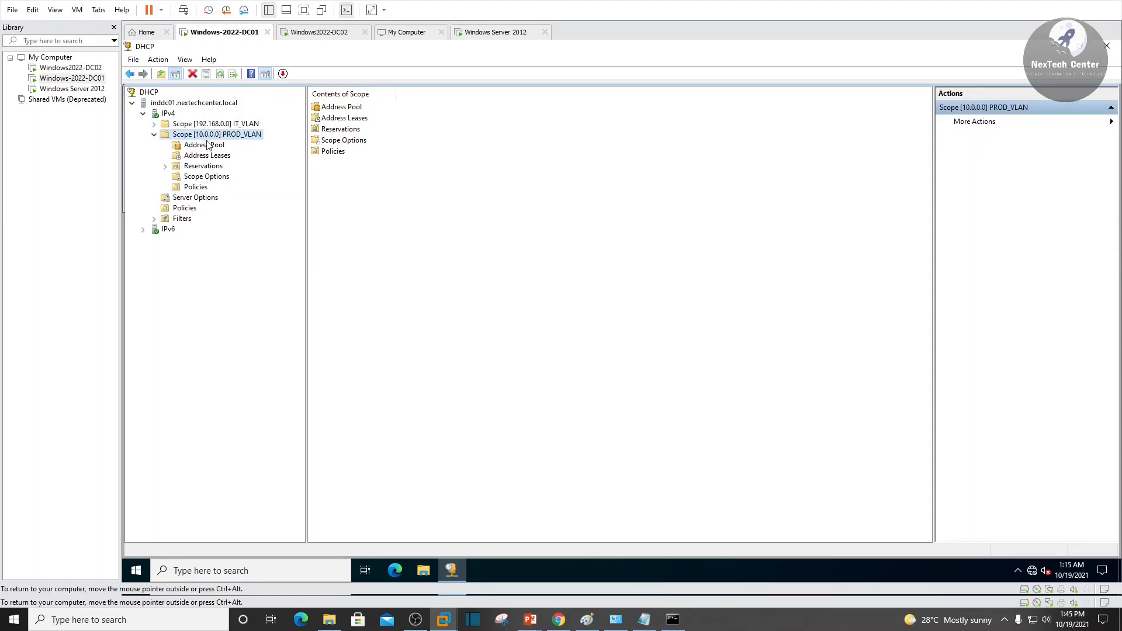
click(154, 135)
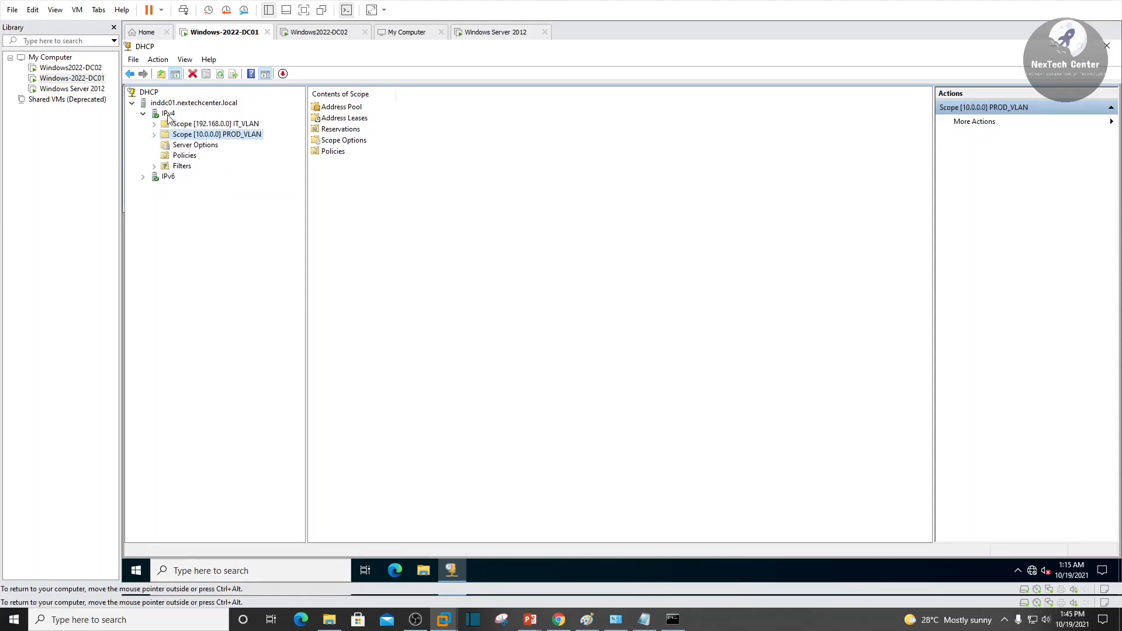
right_click(168, 115)
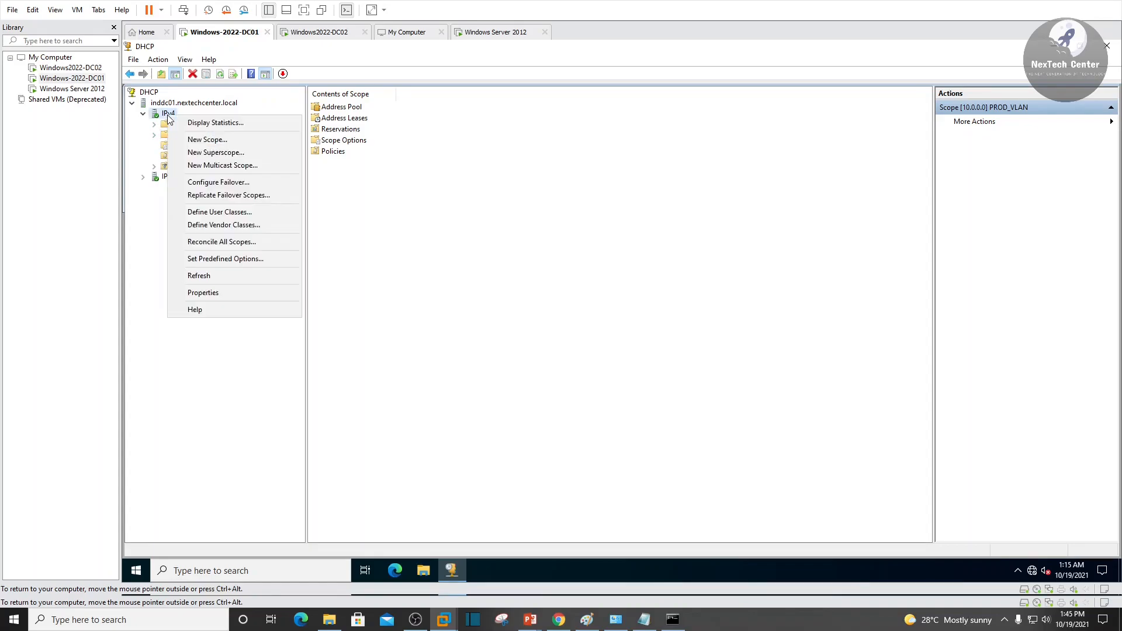
click(264, 153)
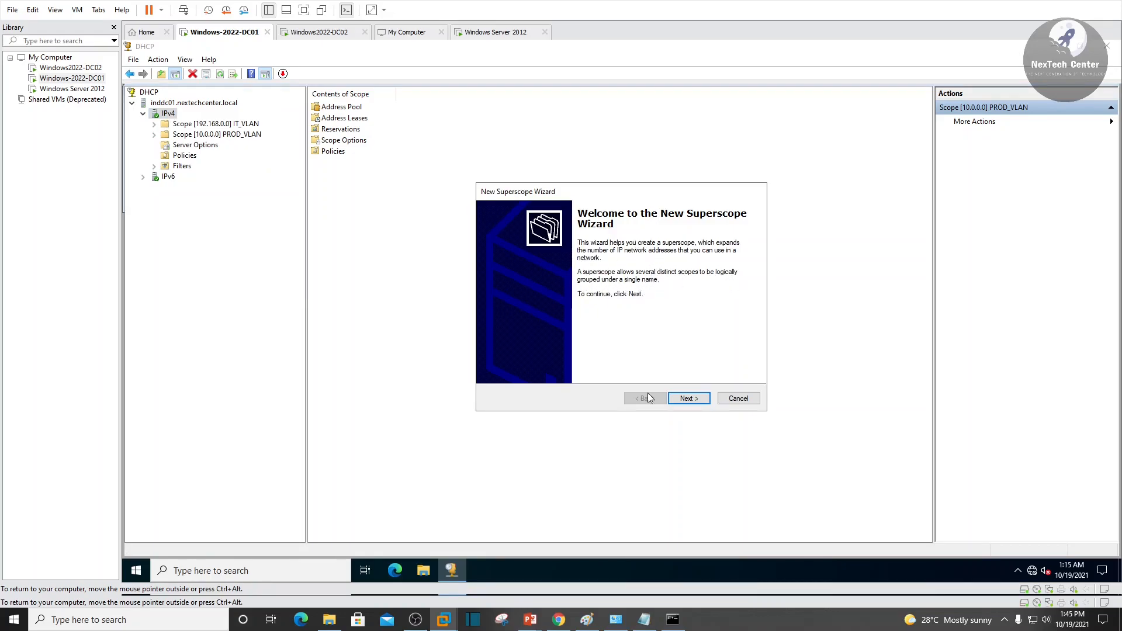
click(738, 398)
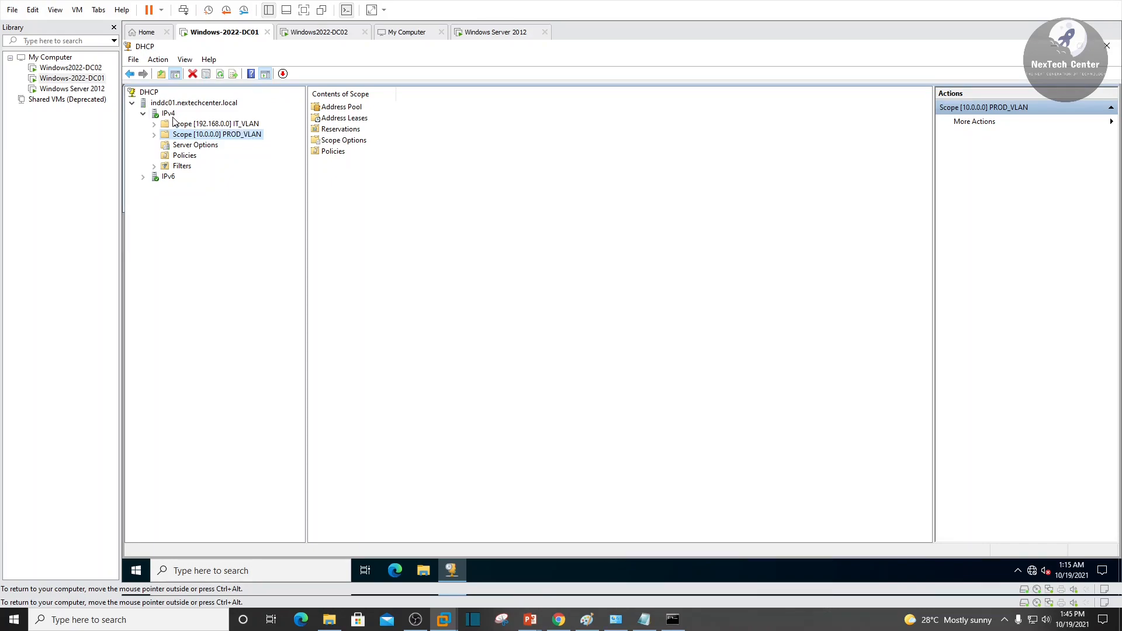
- Start a new superscope under IPv4 on the DHCP server and name it Super1
click(168, 113)
right_click(172, 115)
click(251, 153)
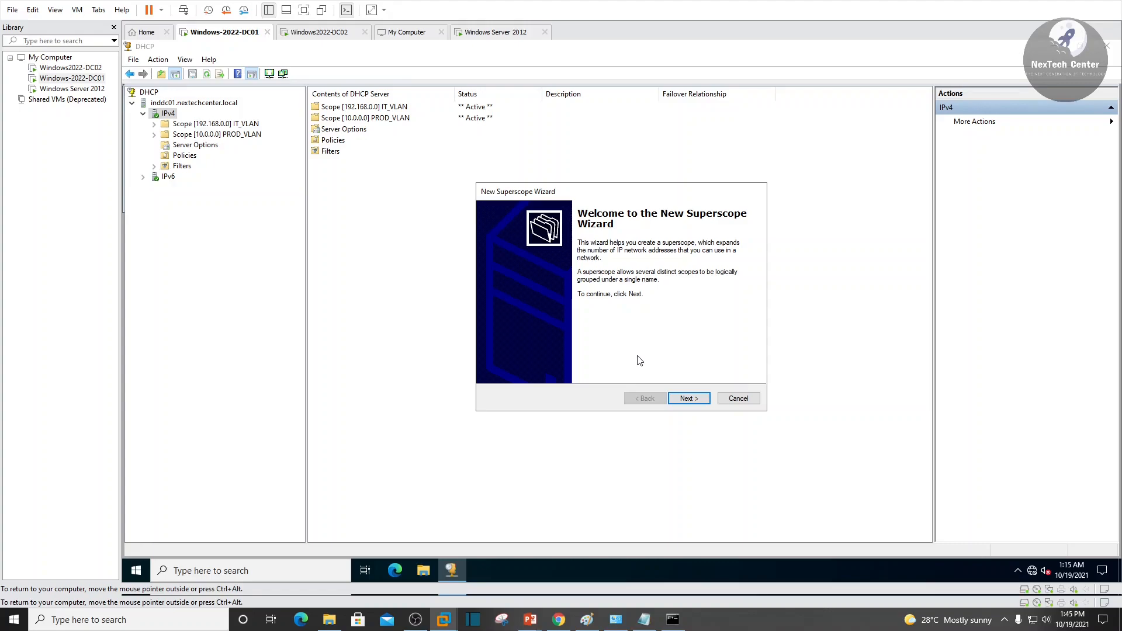
click(695, 400)
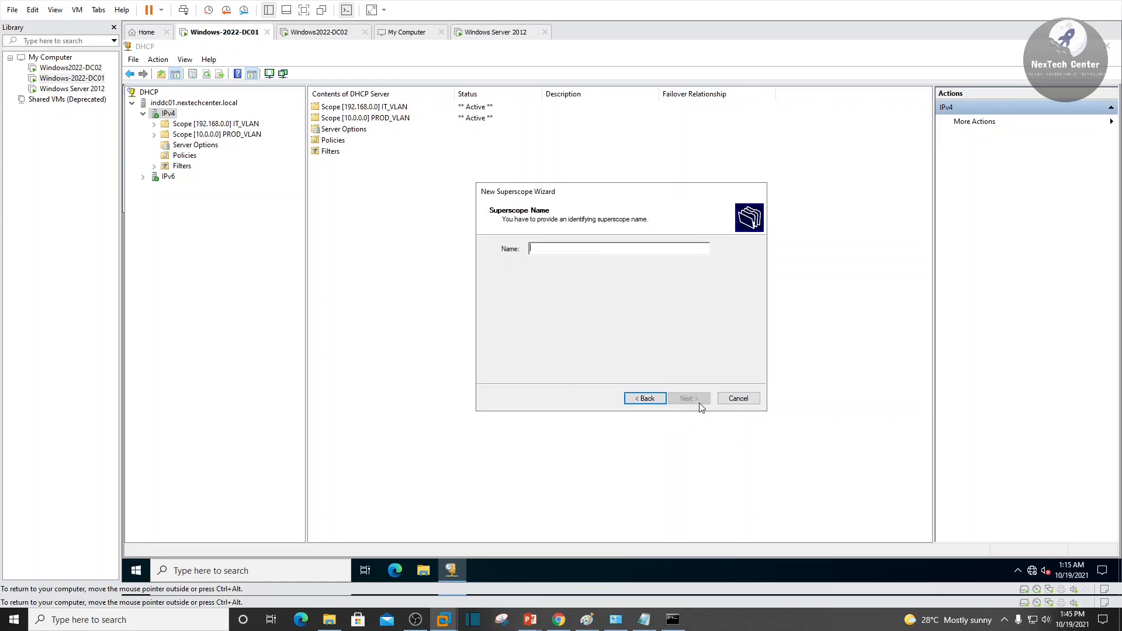
text(Sco)
key(BackSpace)
key(BackSpace)
key(BackSpace)
text(Su)
key(BackSpace)
key(BackSpace)
text(Su)
click(706, 398)
- Include both the PROD_VLAN and IT_VLAN scopes in the superscope and finish creating it
click(530, 272)
click(555, 281)
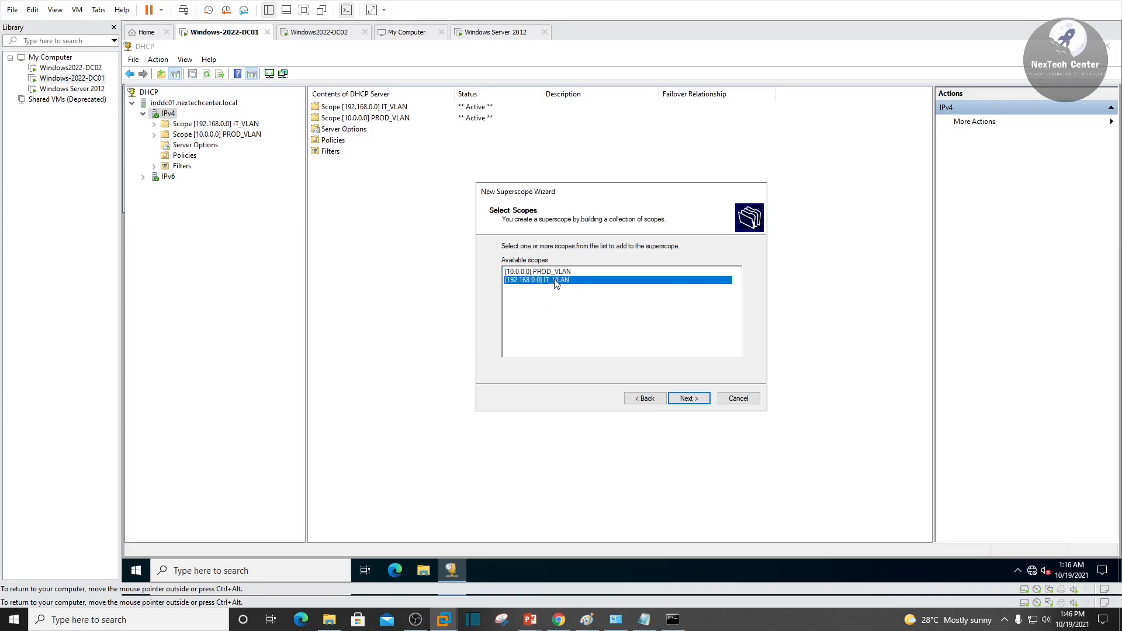
click(556, 272)
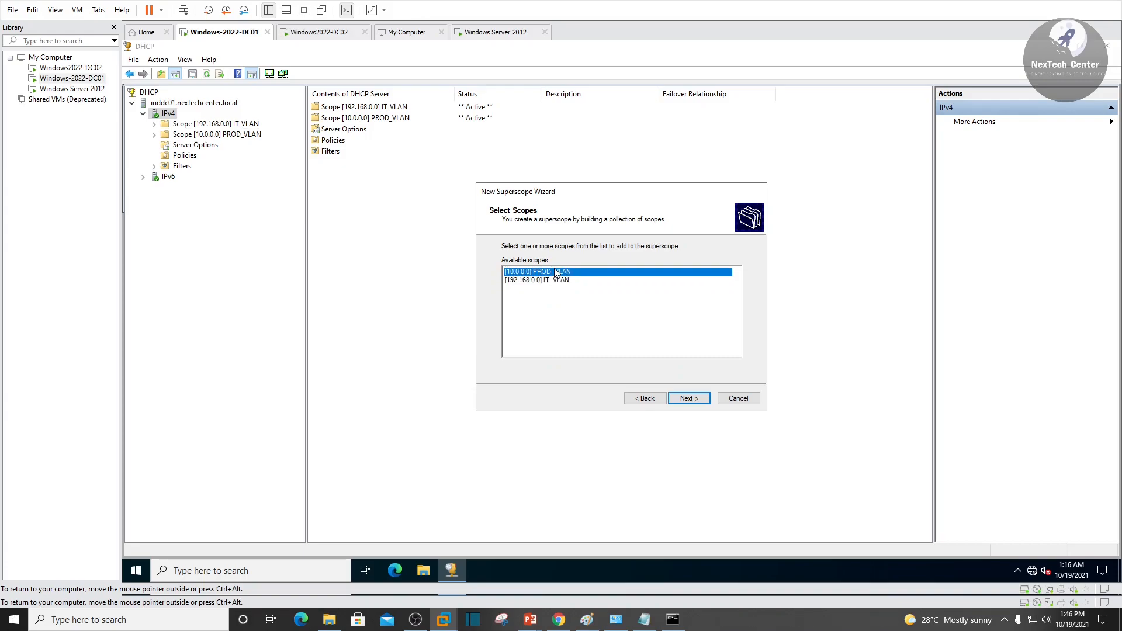
key(shift+Down)
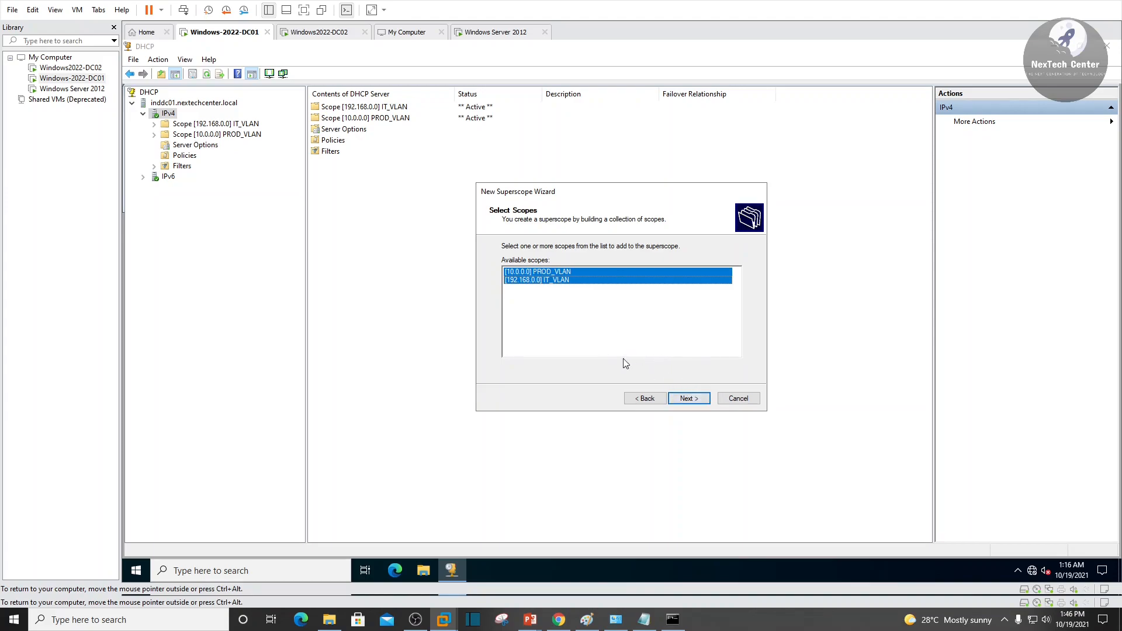
click(690, 402)
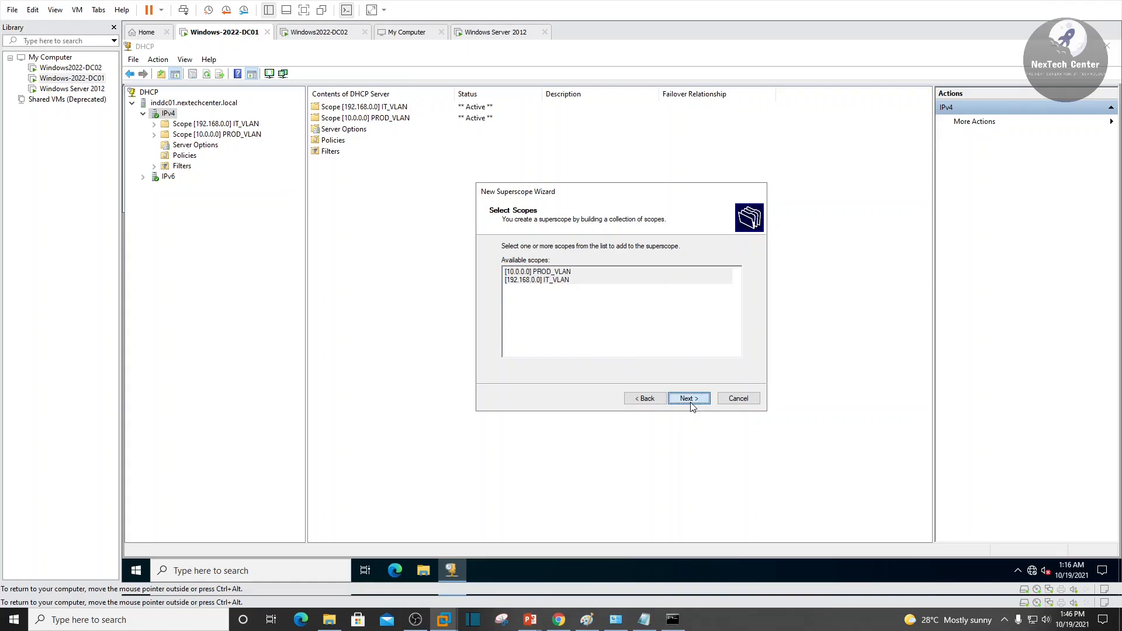
click(689, 399)
- Expand the Super1 superscope to view its member scopes and refresh it
double_click(201, 125)
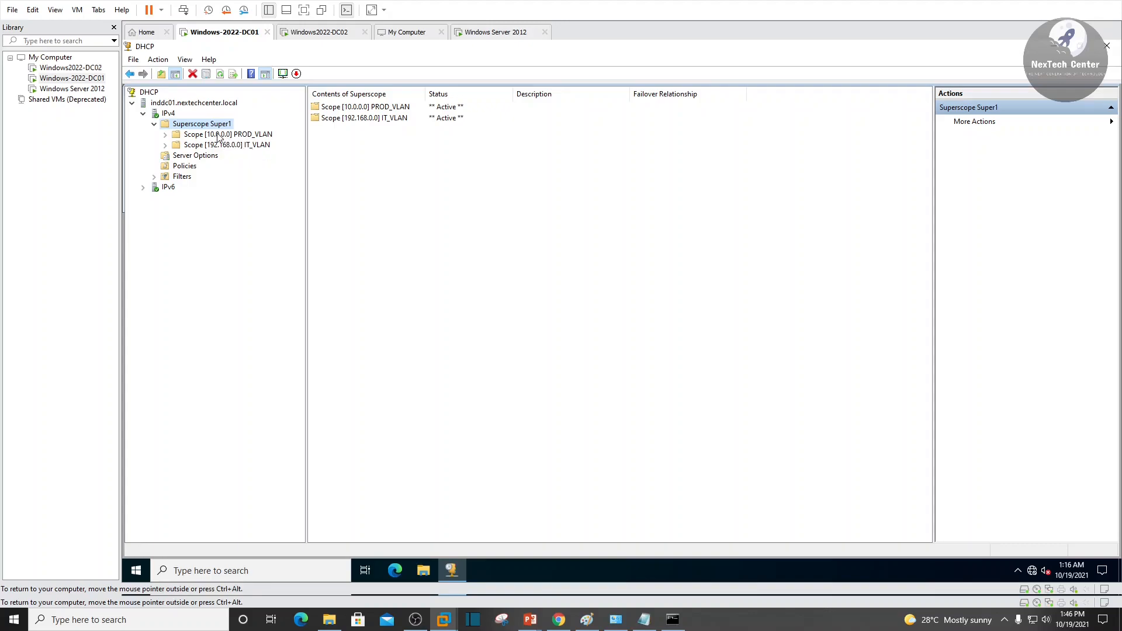
right_click(206, 125)
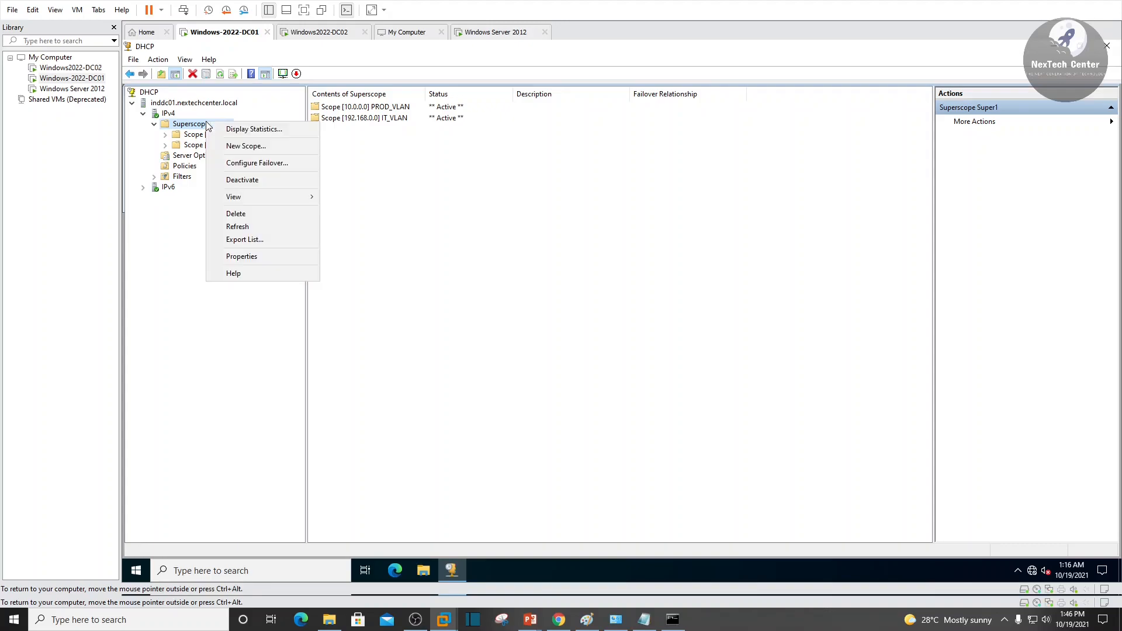
click(293, 228)
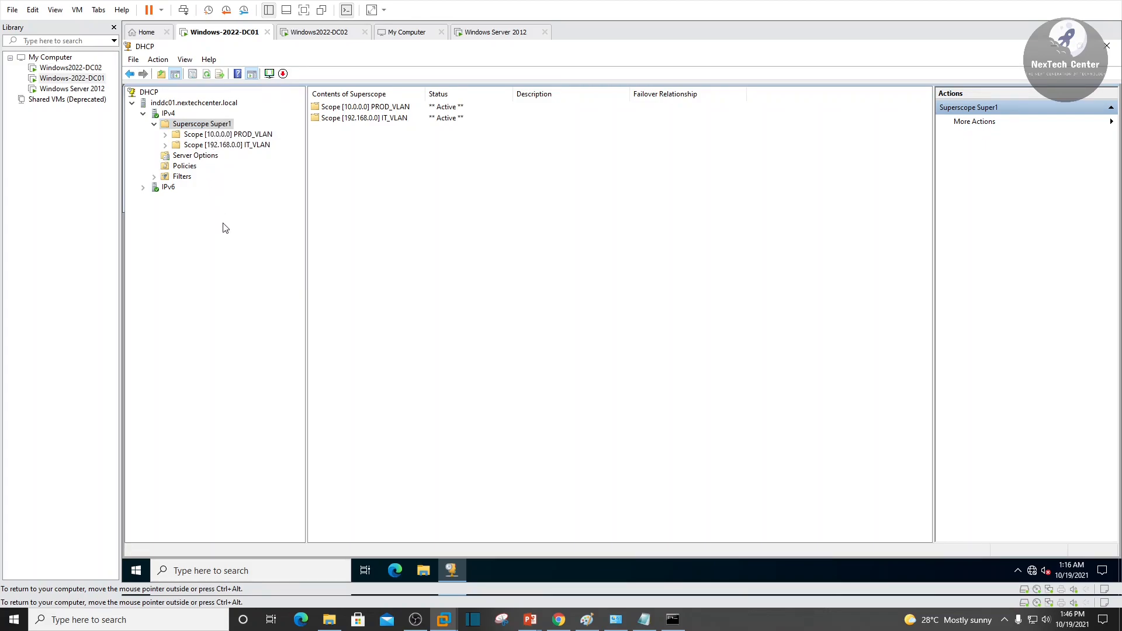
- Deactivate the Super1 superscope, then activate it again
right_click(216, 127)
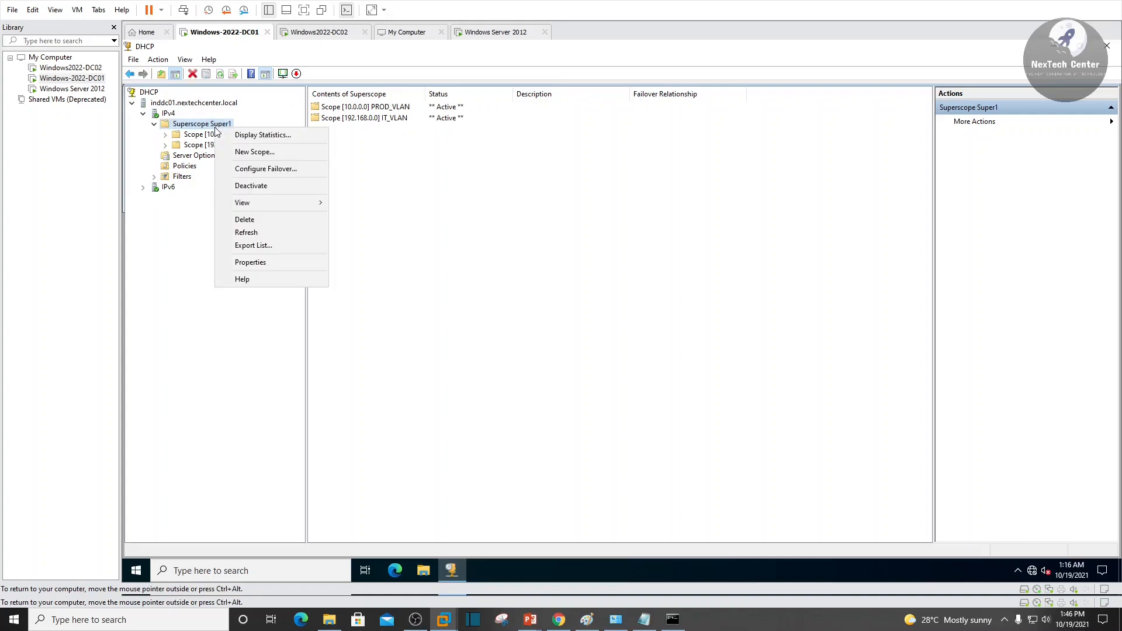
click(287, 185)
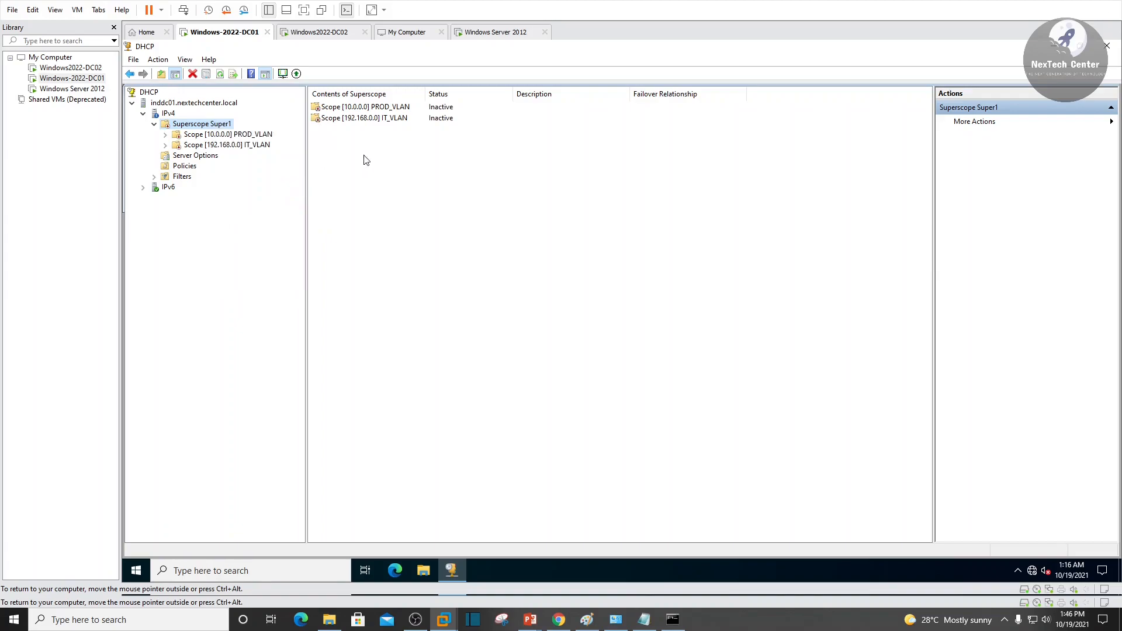
right_click(201, 123)
click(255, 177)
- Review the Super1 superscope's statistics and properties, leaving its name as it is
right_click(214, 123)
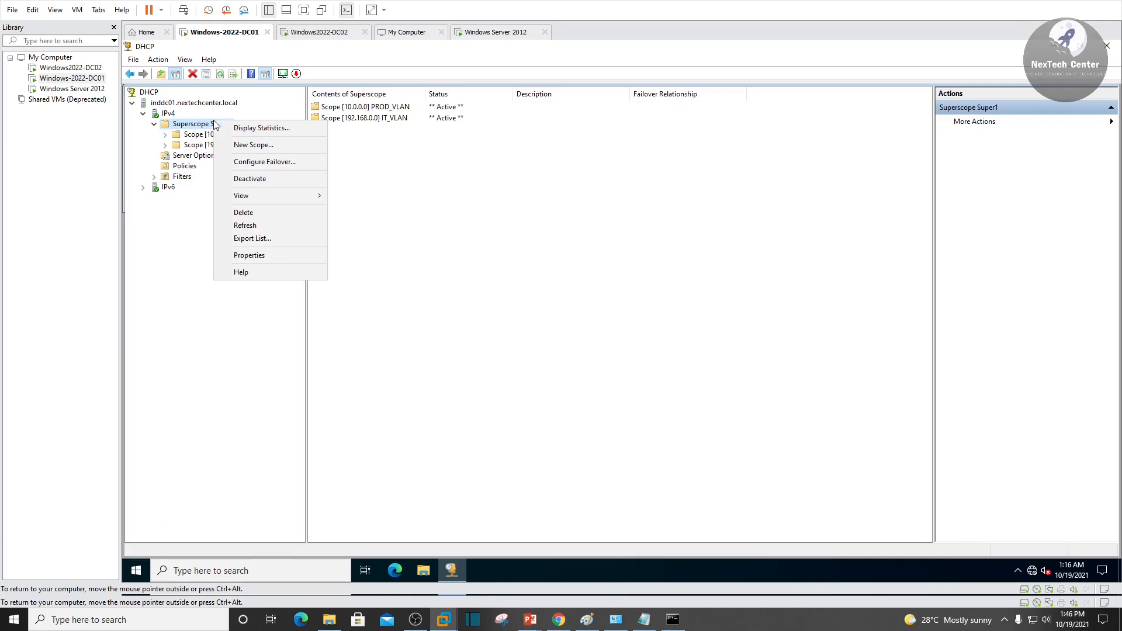
click(294, 131)
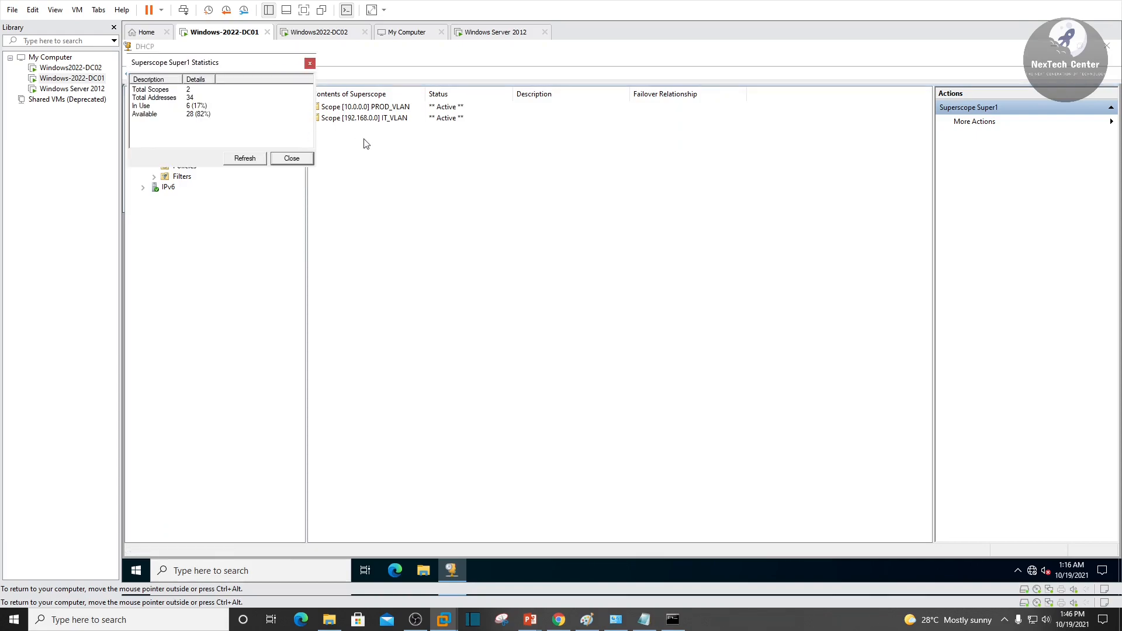
drag(237, 67, 471, 147)
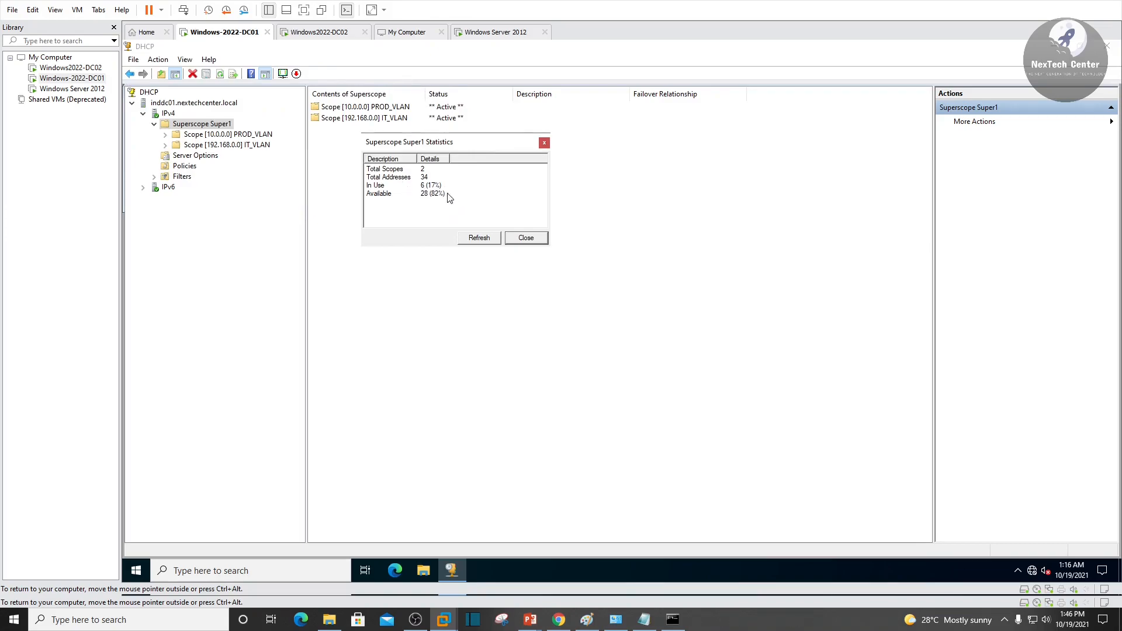
click(532, 239)
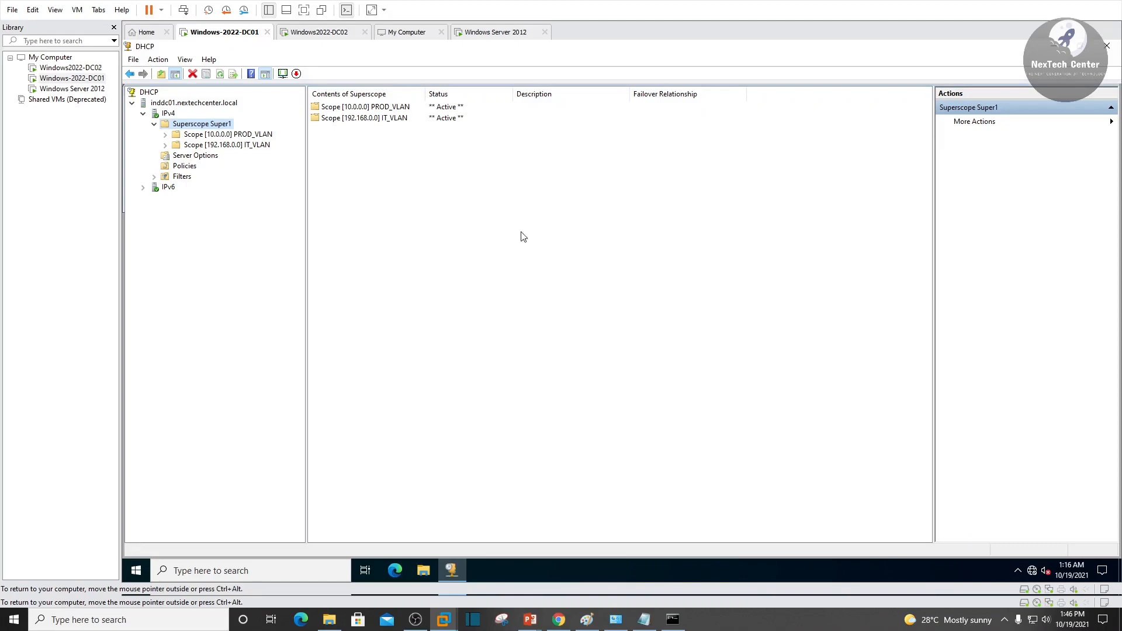
right_click(213, 127)
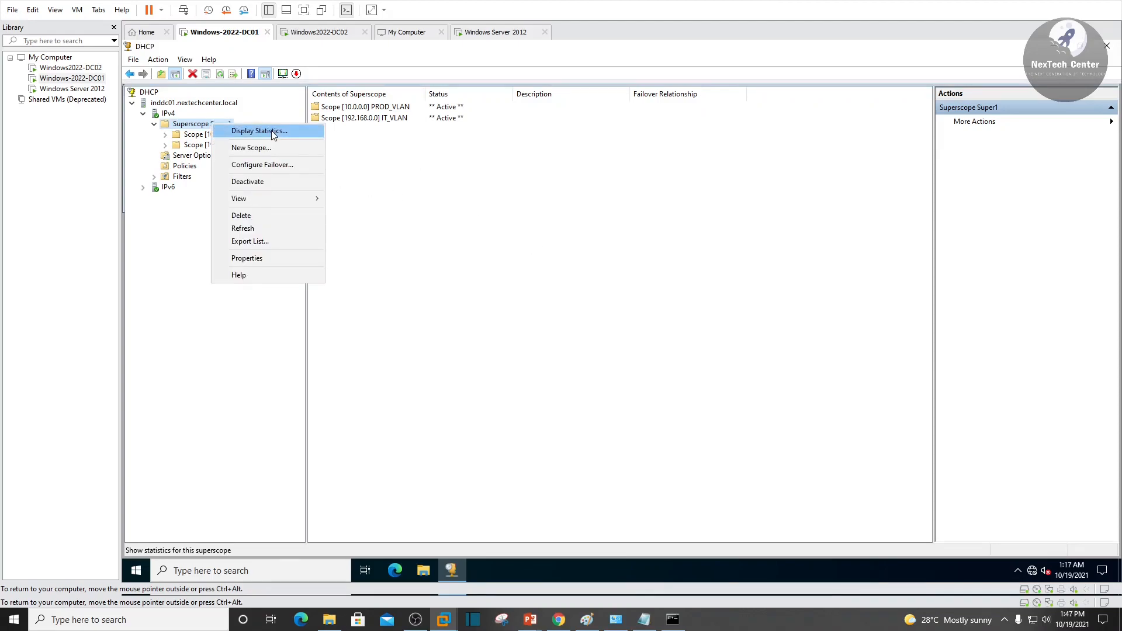
click(247, 258)
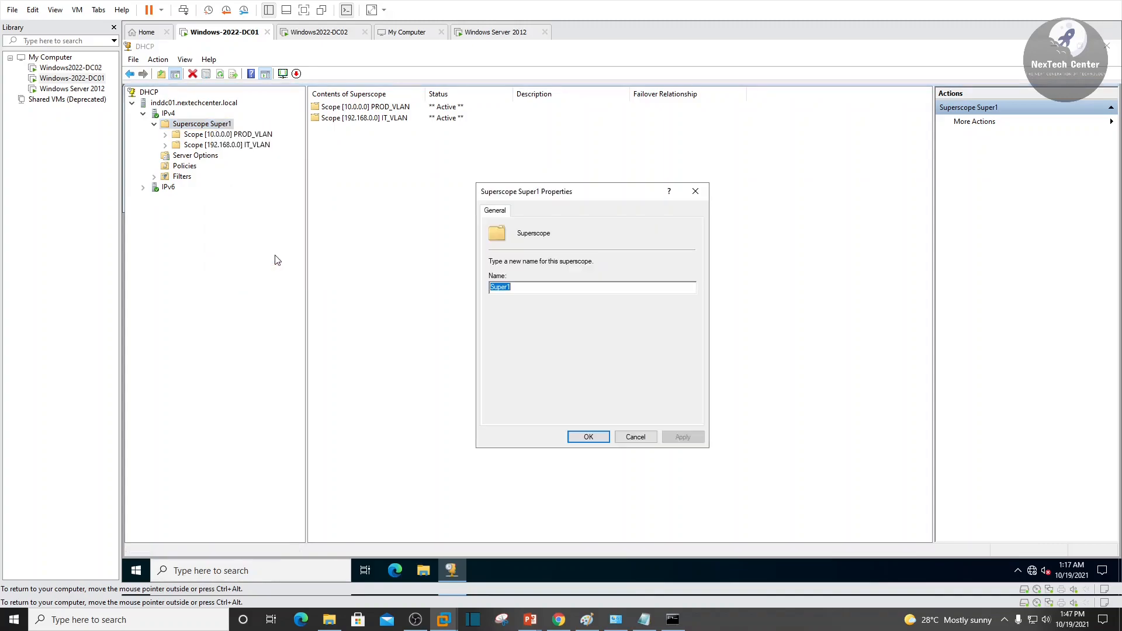
click(636, 438)
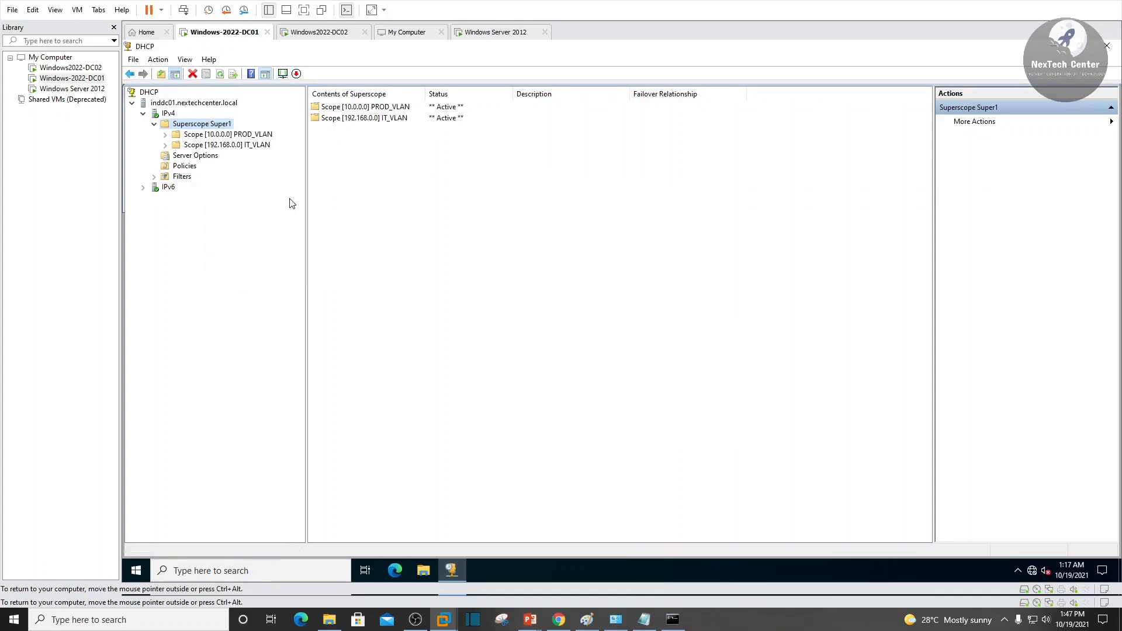
- Compare the IPv4 Server Options with the Scope Options of the PROD_VLAN scope
click(154, 125)
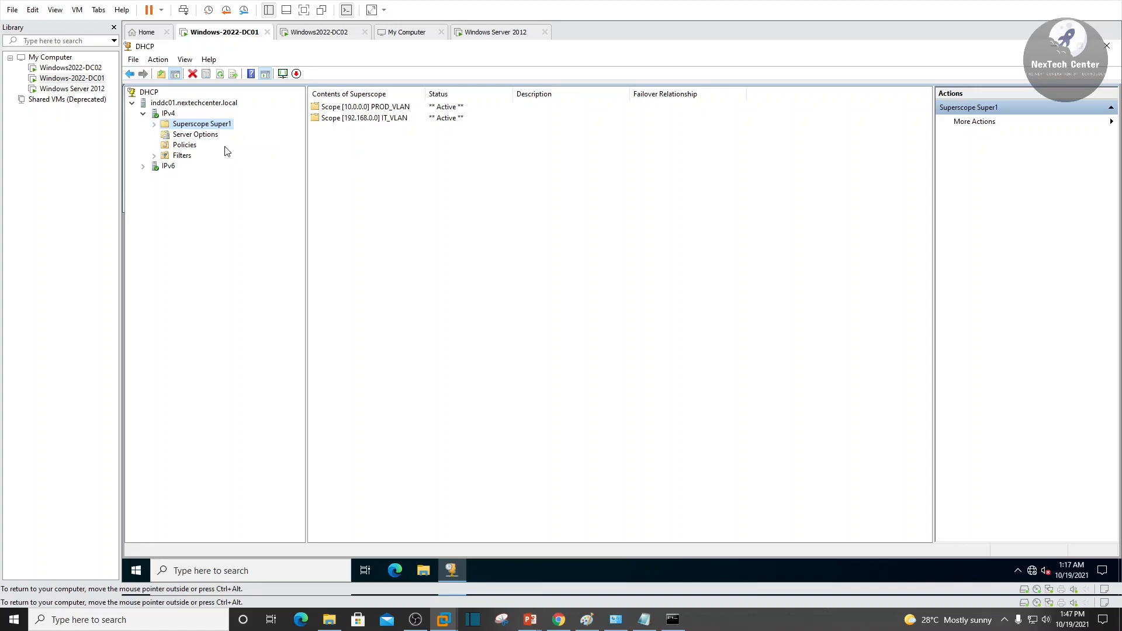
click(194, 136)
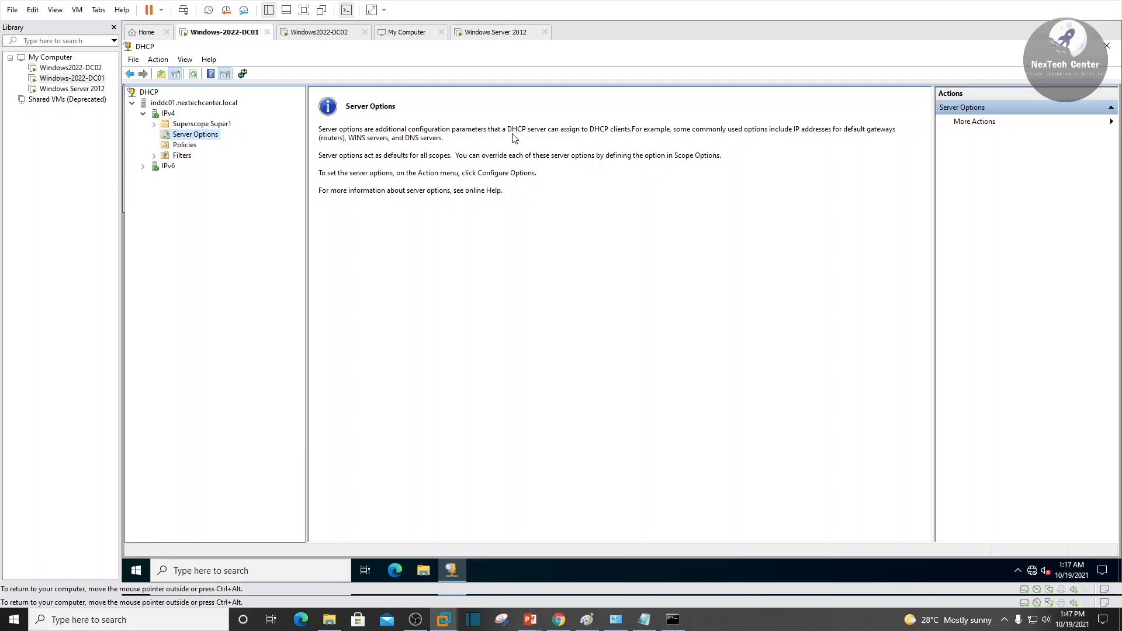
click(154, 124)
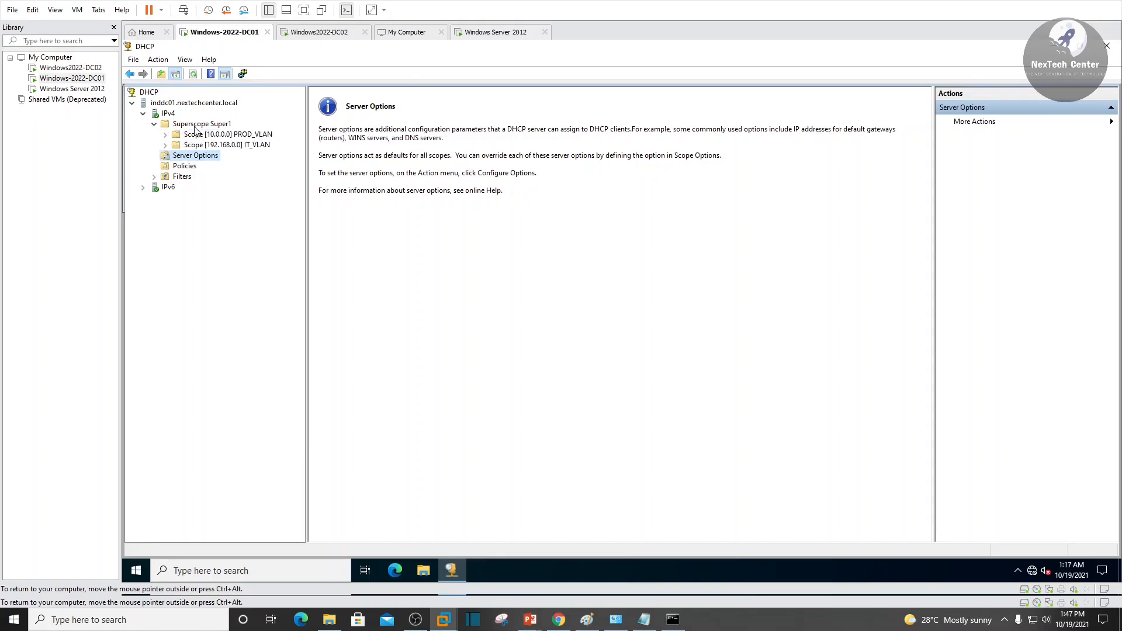
double_click(226, 135)
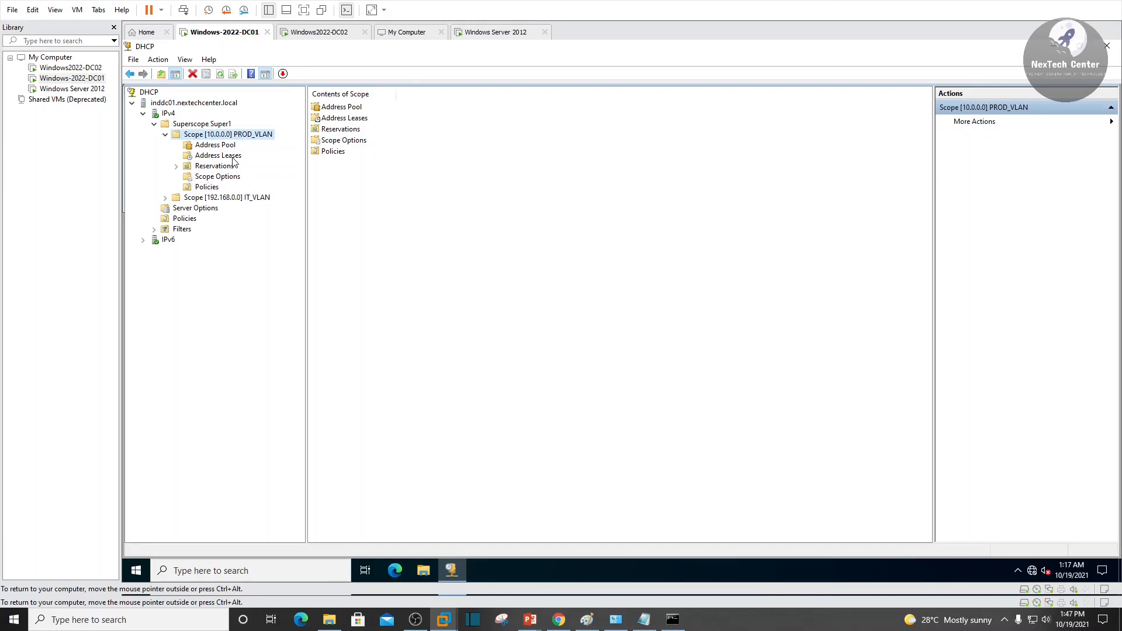
click(230, 176)
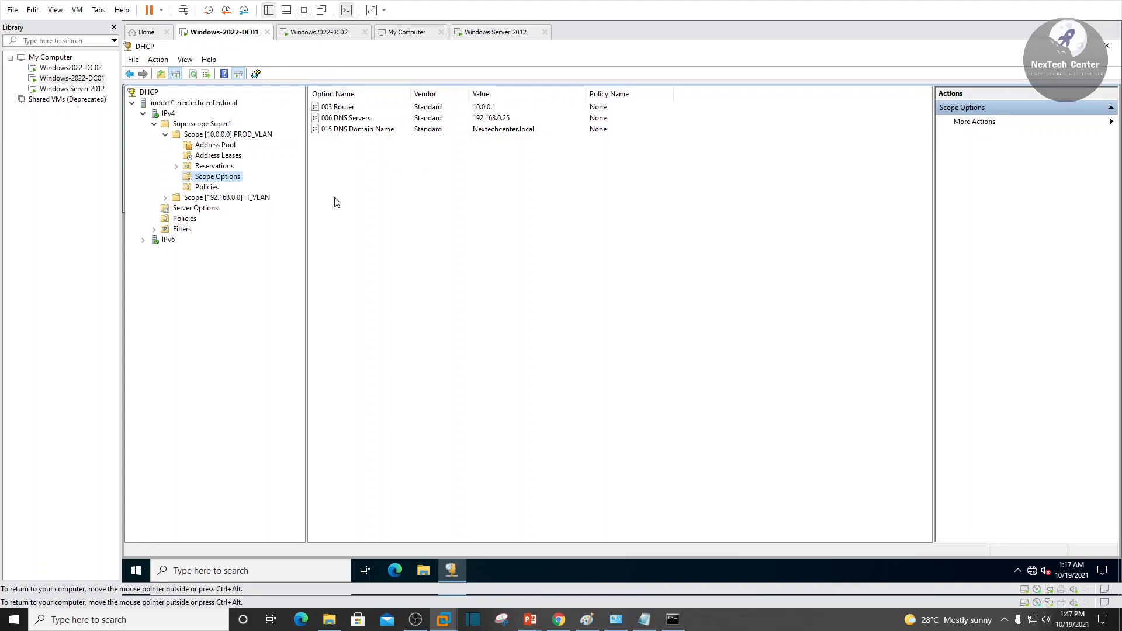
click(205, 209)
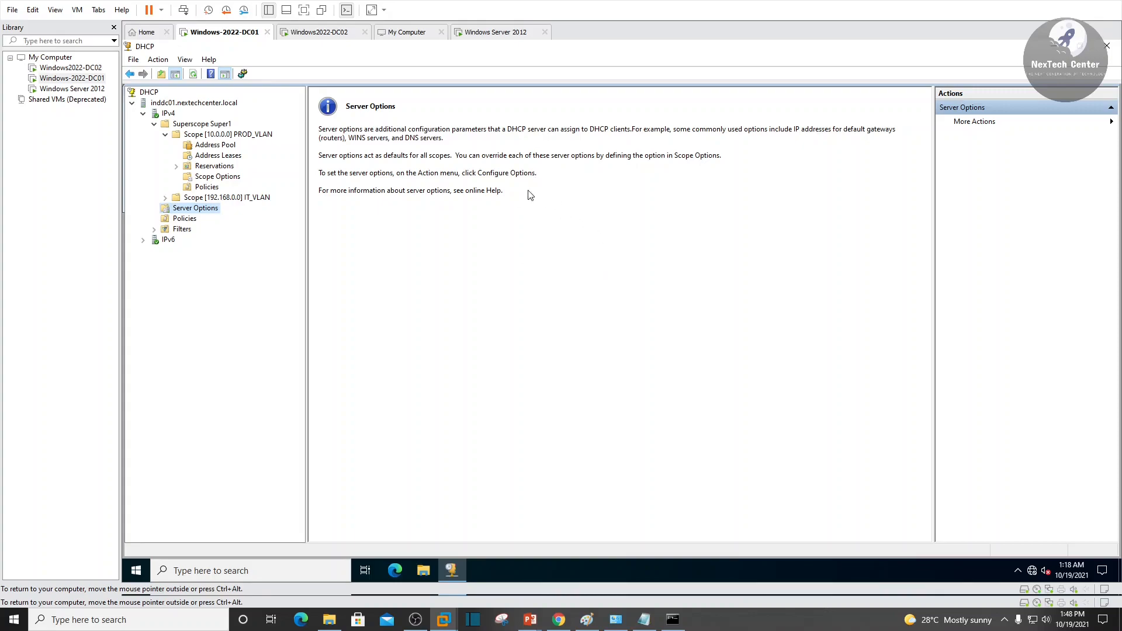
click(236, 179)
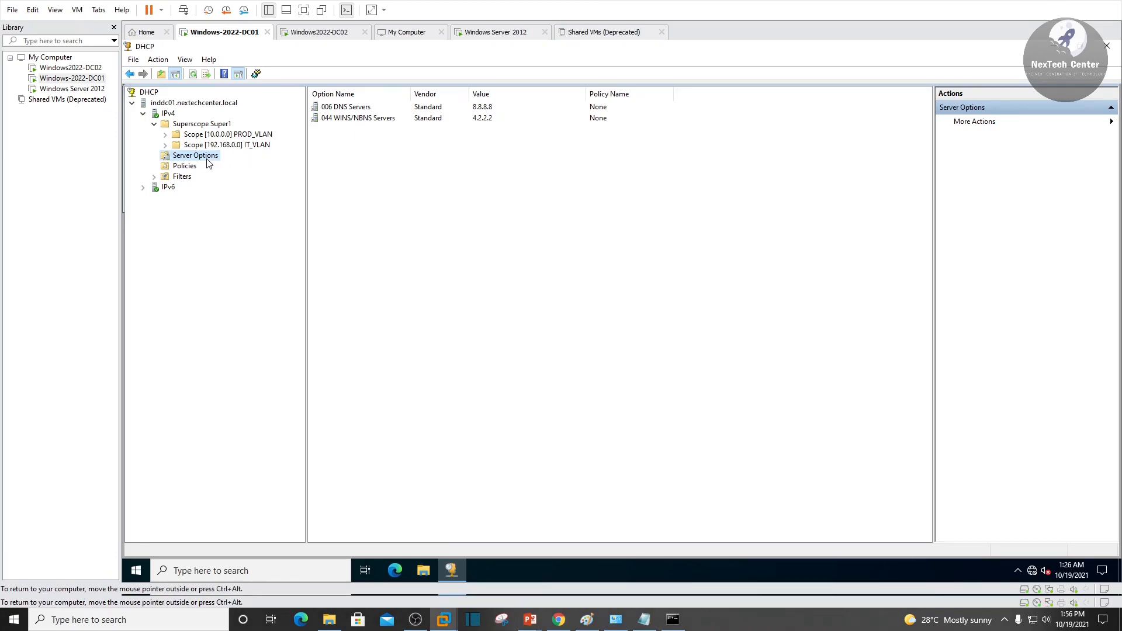
click(154, 124)
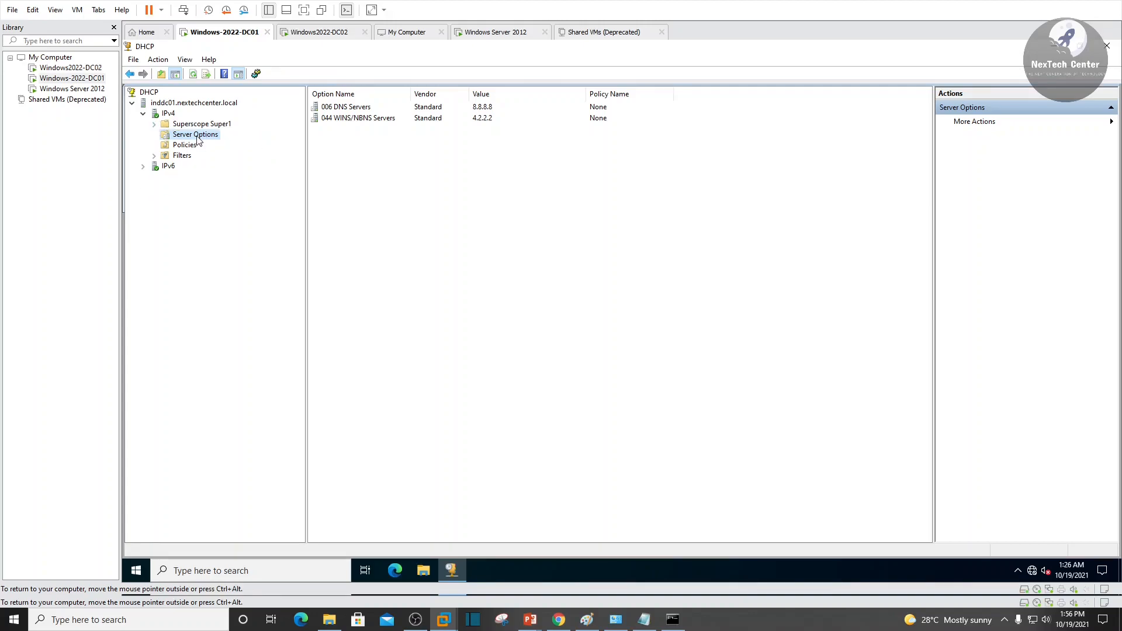
right_click(198, 138)
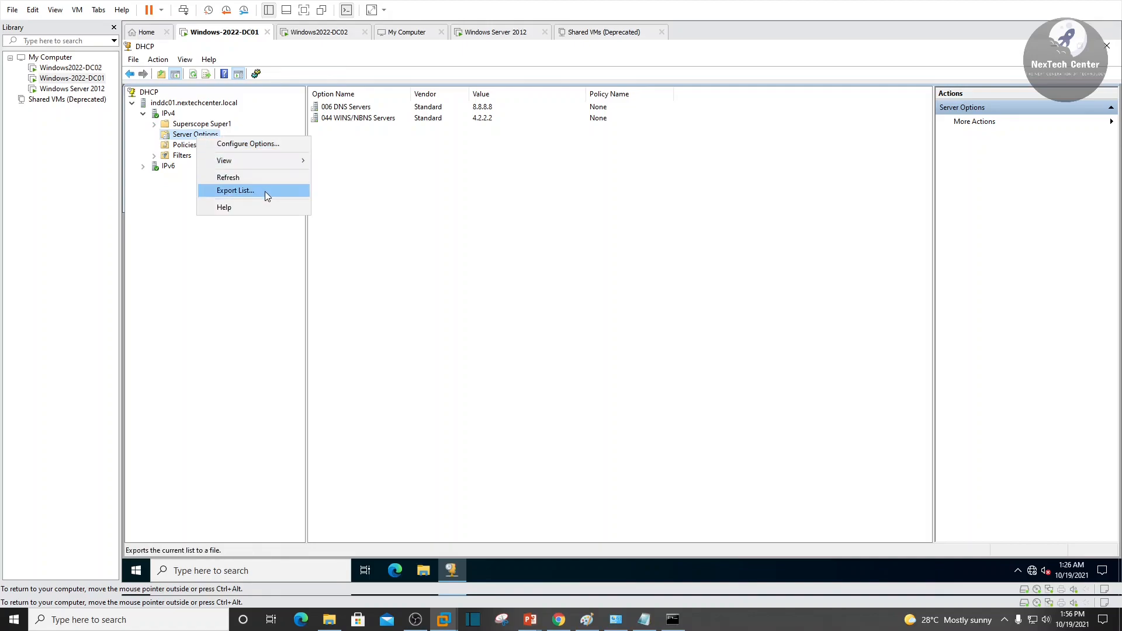
click(416, 620)
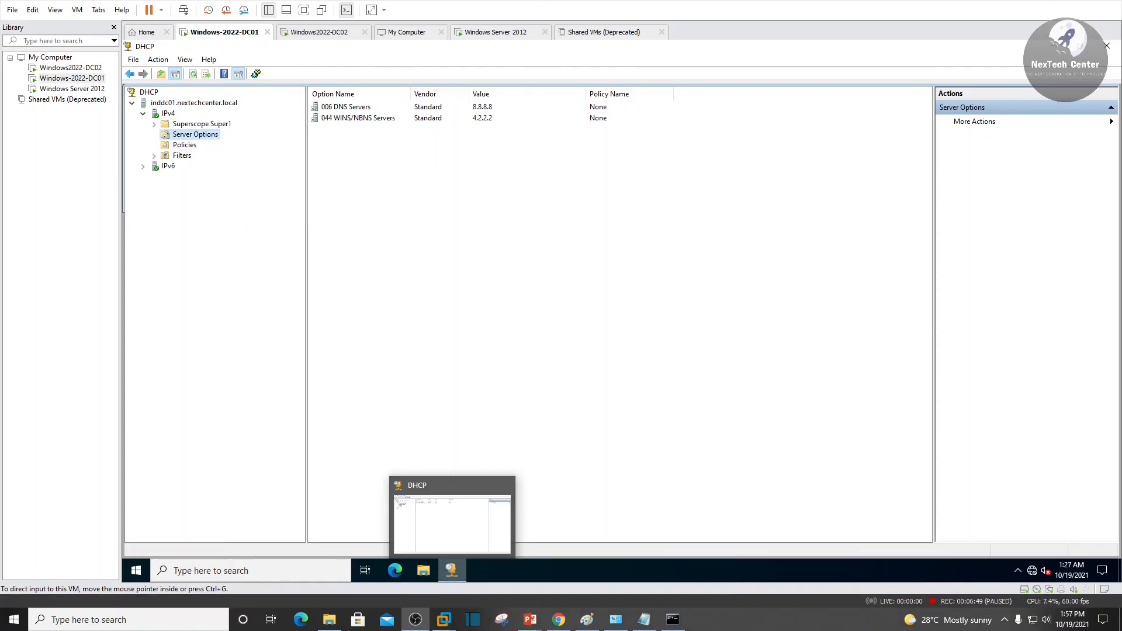
key(alt+Tab)
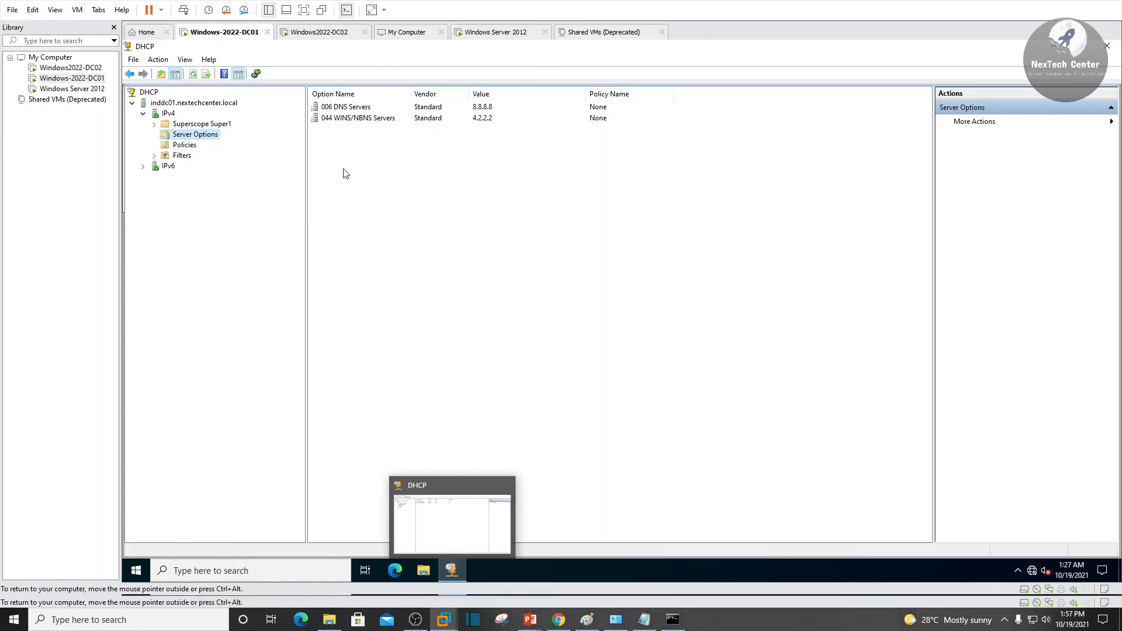
- Open the Server Options for configuration, enable and clear the 003 Router option, and cancel without saving
right_click(206, 140)
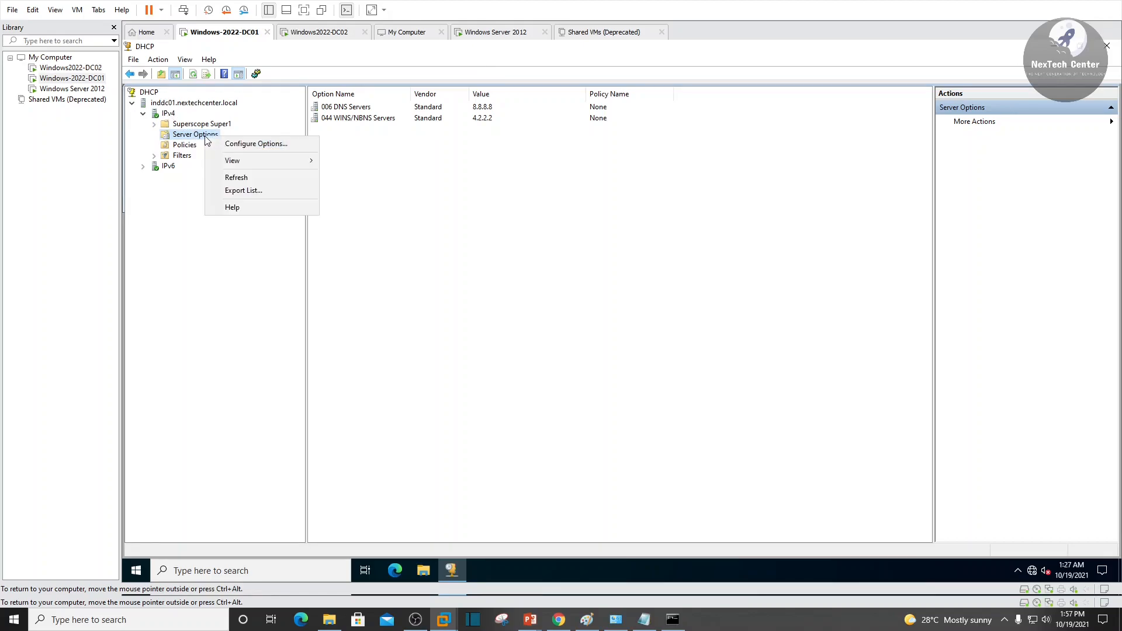
click(261, 146)
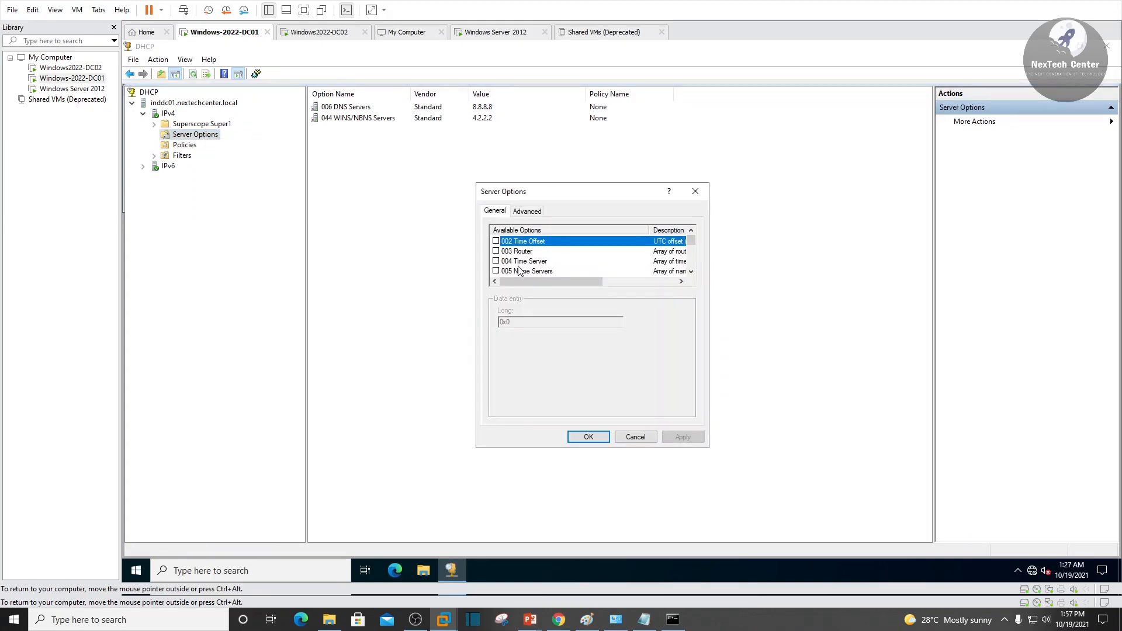
click(496, 251)
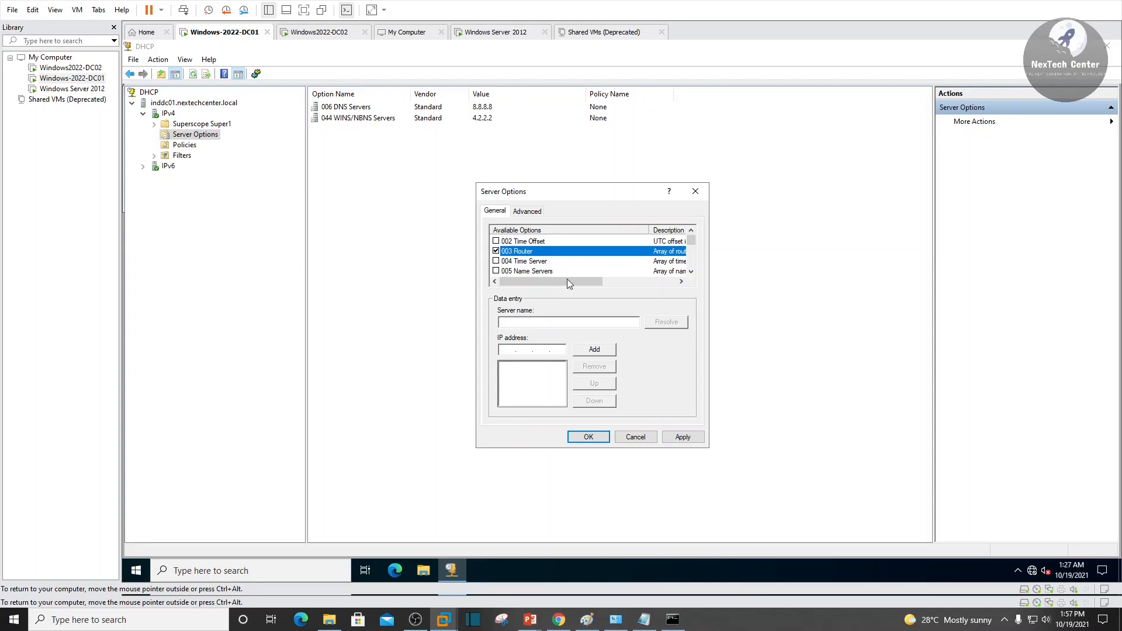
click(496, 252)
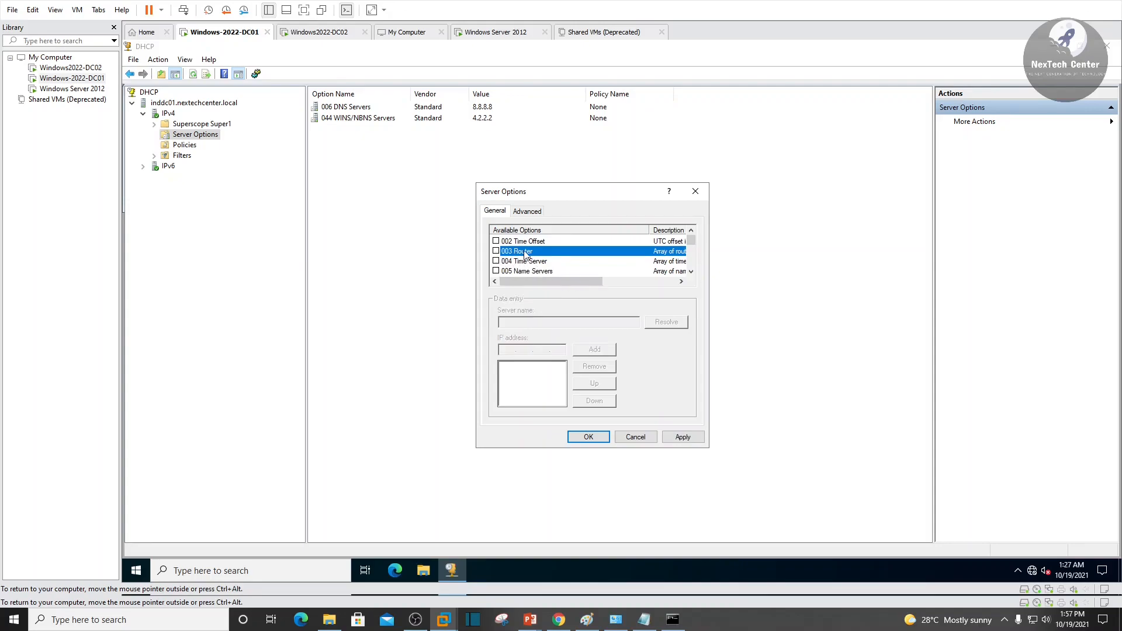
click(635, 436)
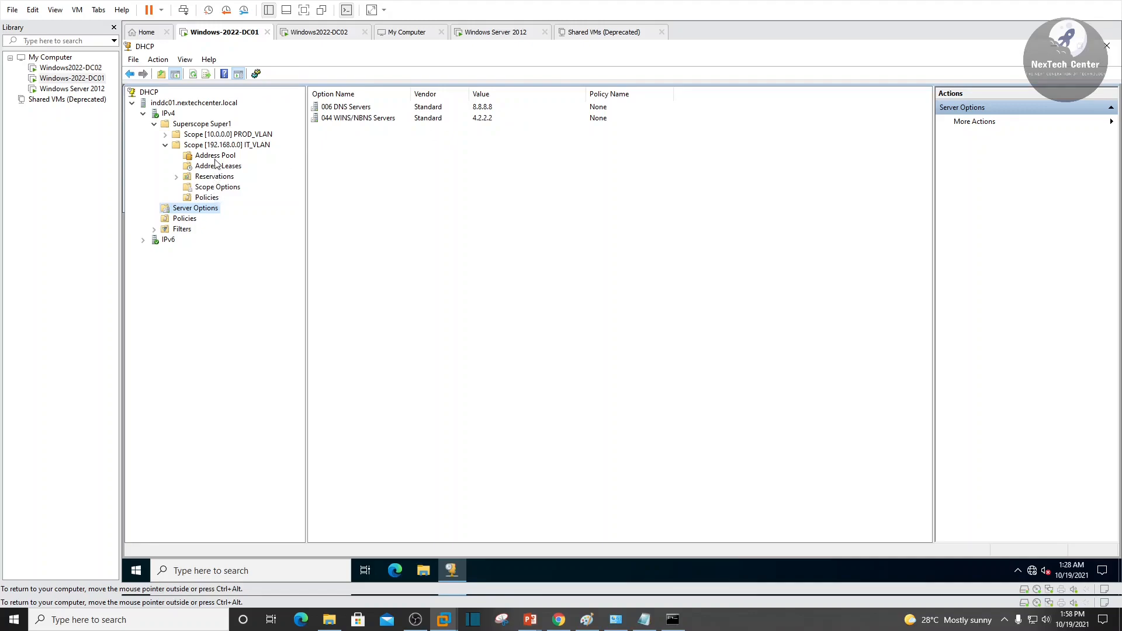
- View the Scope Options of the IT_VLAN scope in the Super1 superscope
click(217, 188)
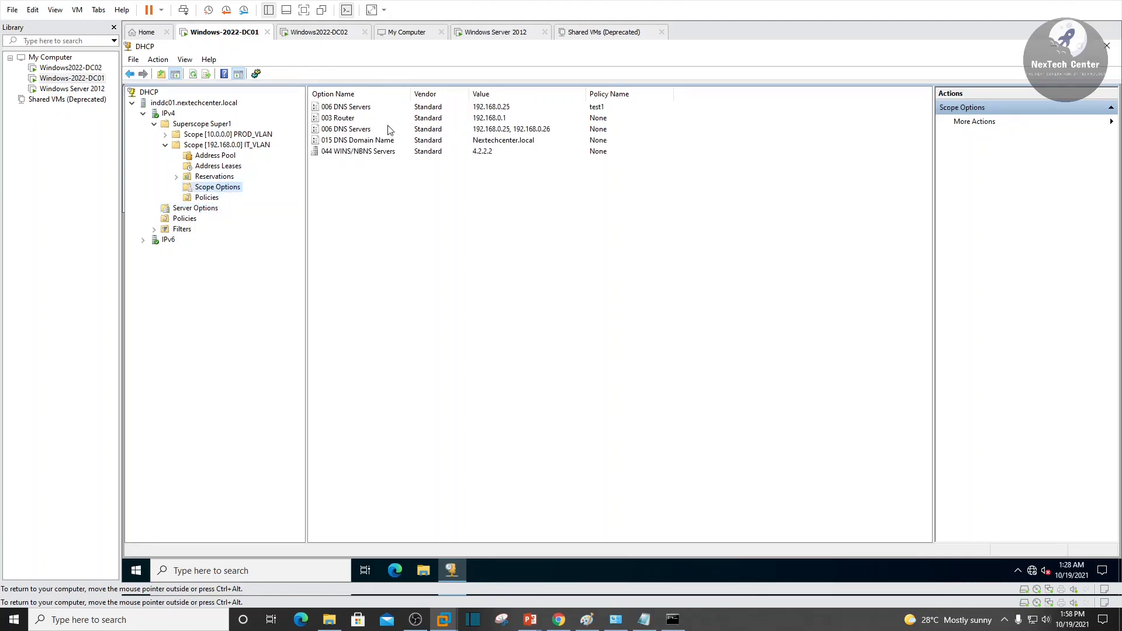
- Compare the 006 DNS Servers and 044 WINS/NBNS Servers entries in the IT_VLAN Scope Options with those in Server Options
click(346, 130)
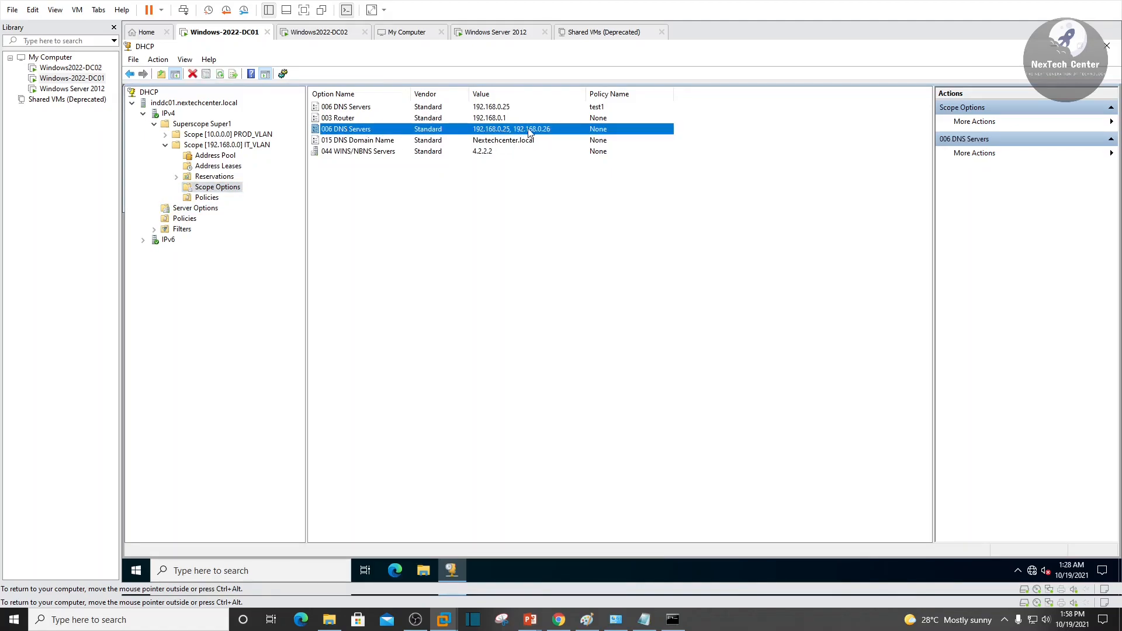
right_click(488, 221)
click(521, 239)
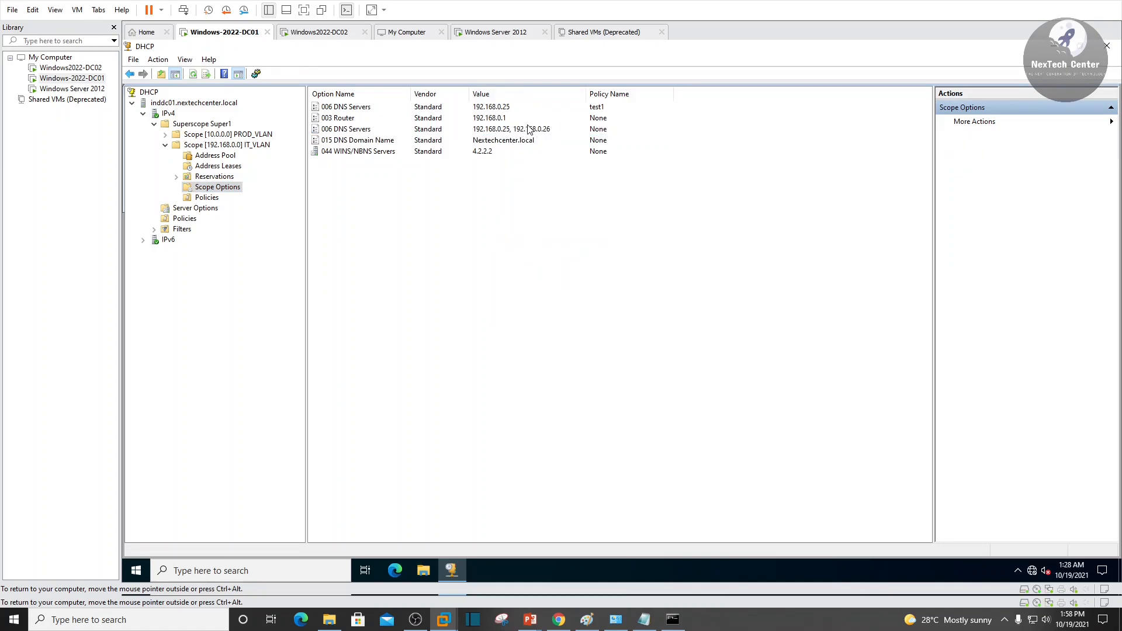
click(364, 157)
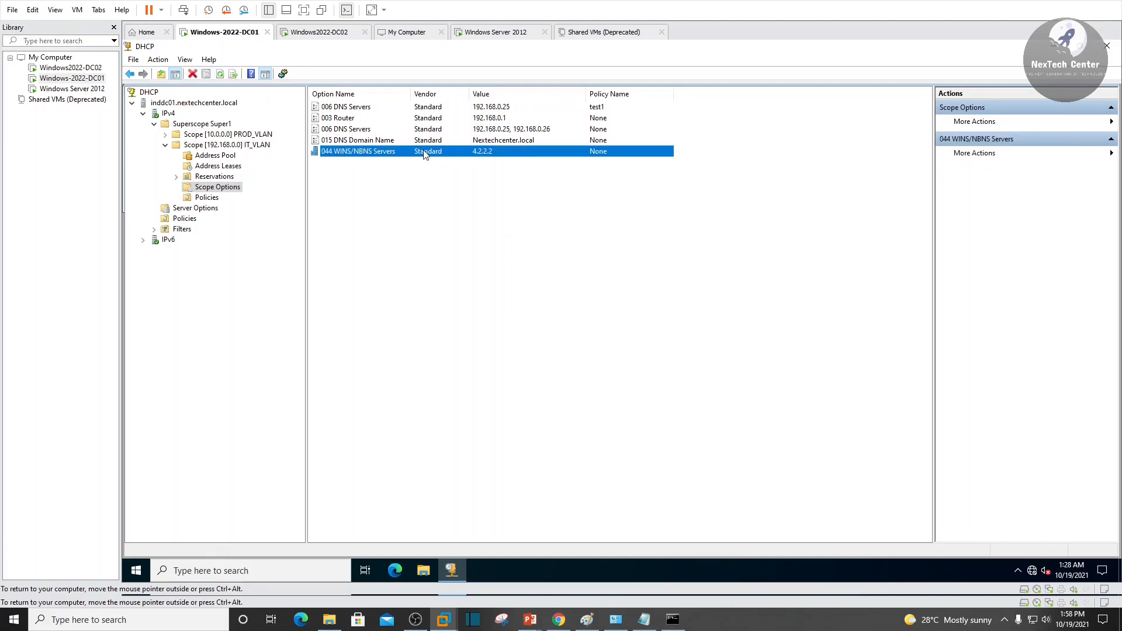
click(196, 211)
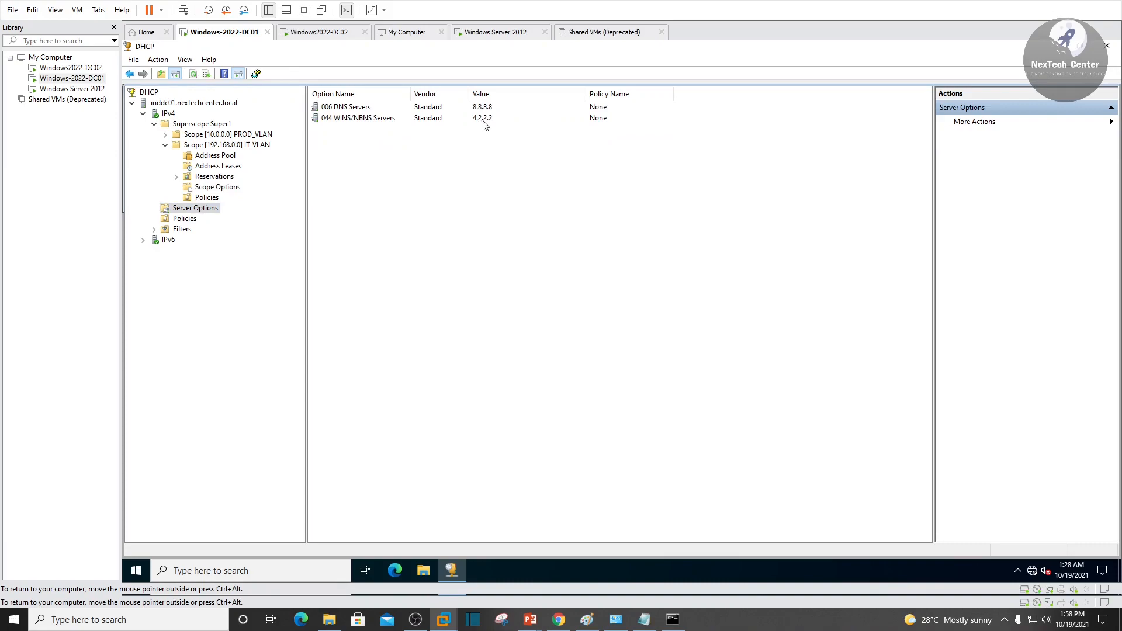
click(216, 187)
click(376, 156)
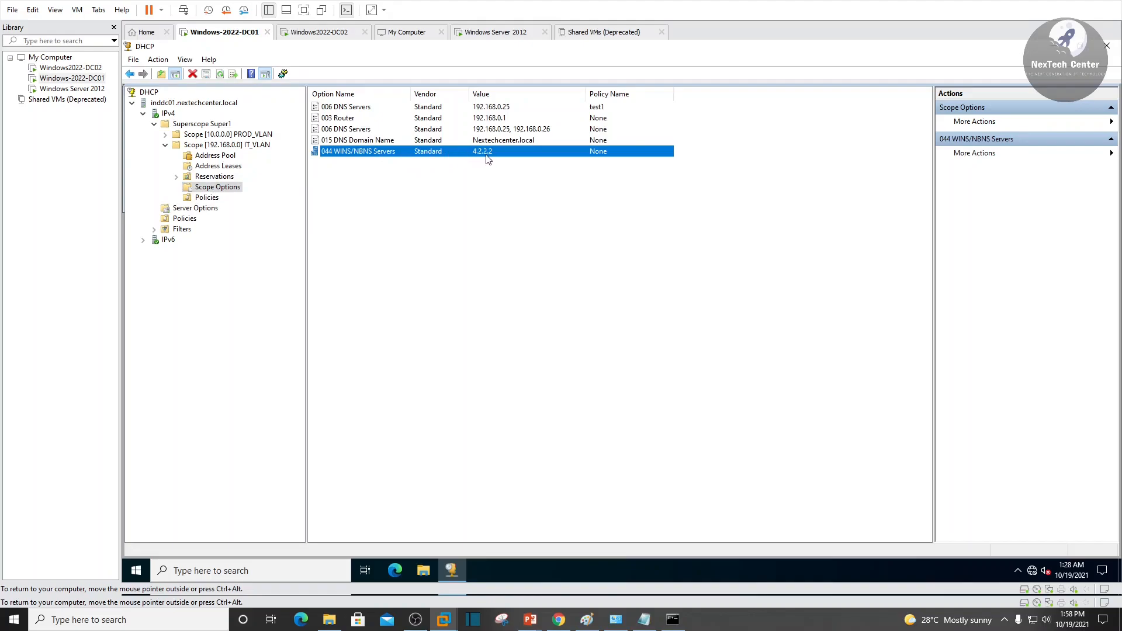
click(391, 201)
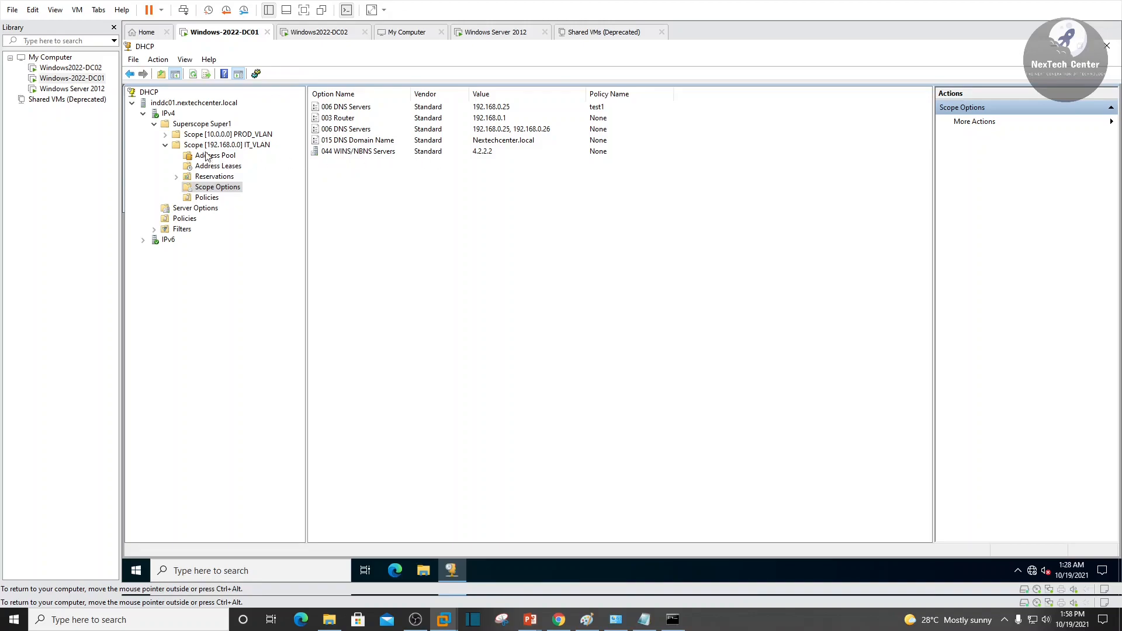
- Examine the Scope Options of the PROD_VLAN scope, focusing on the 006 DNS Servers entry, and return to the IT_VLAN scope
click(166, 145)
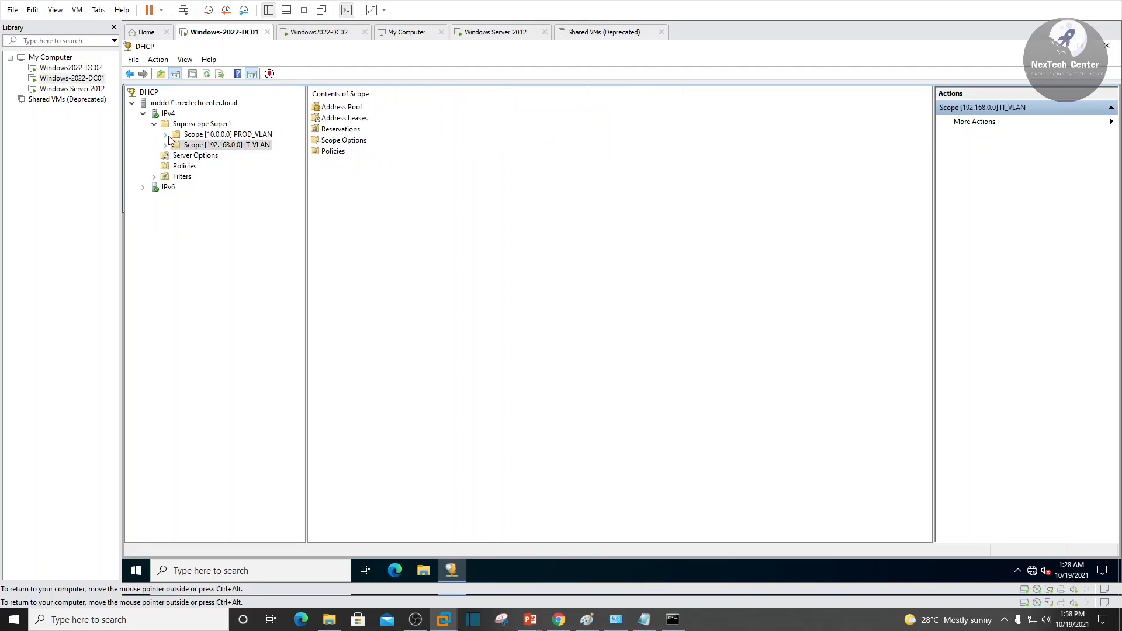
click(166, 135)
click(234, 135)
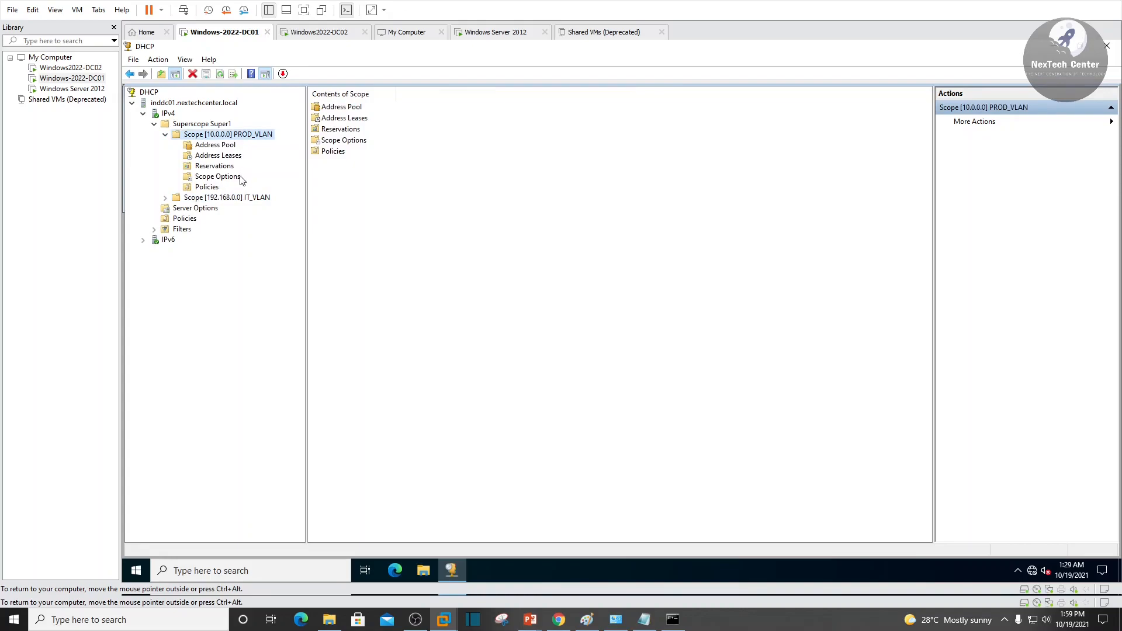
click(229, 178)
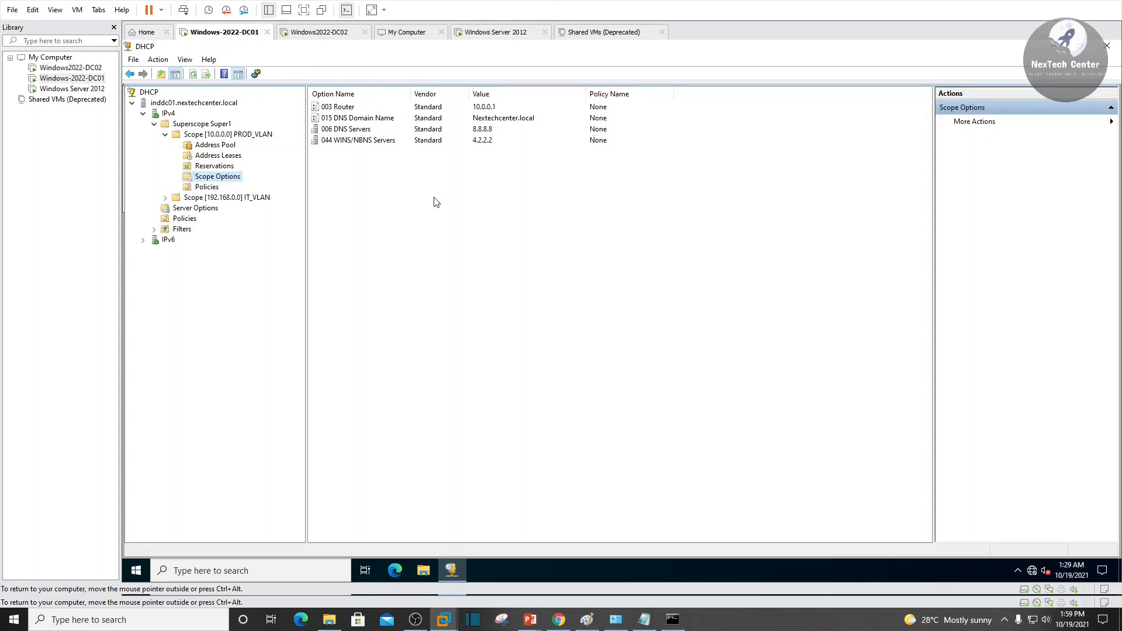
click(336, 131)
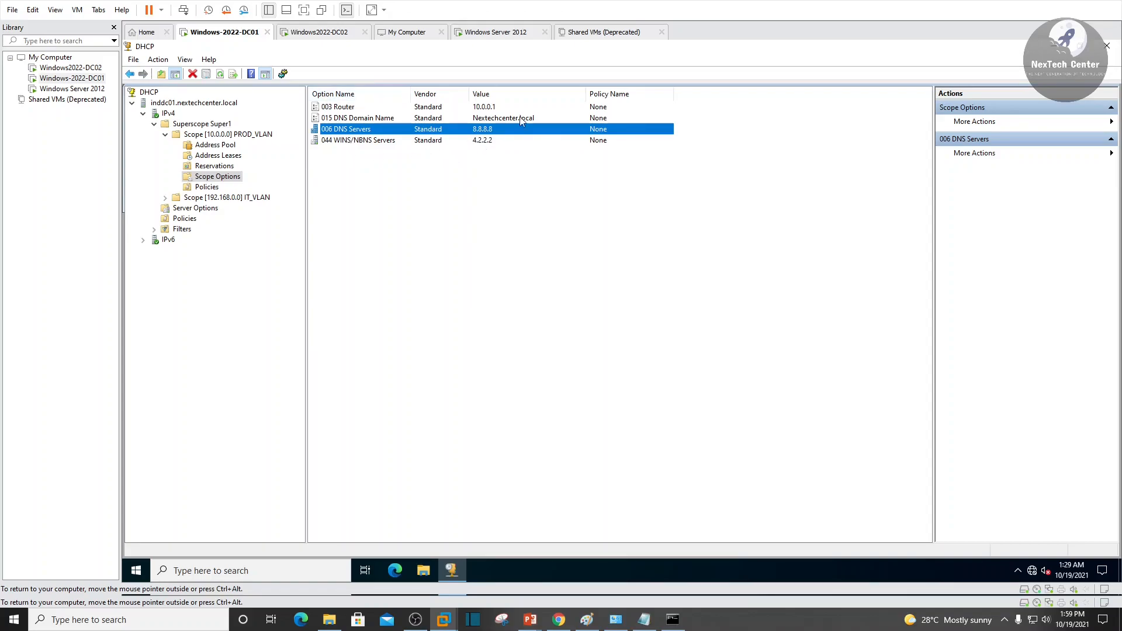
drag(653, 177, 500, 98)
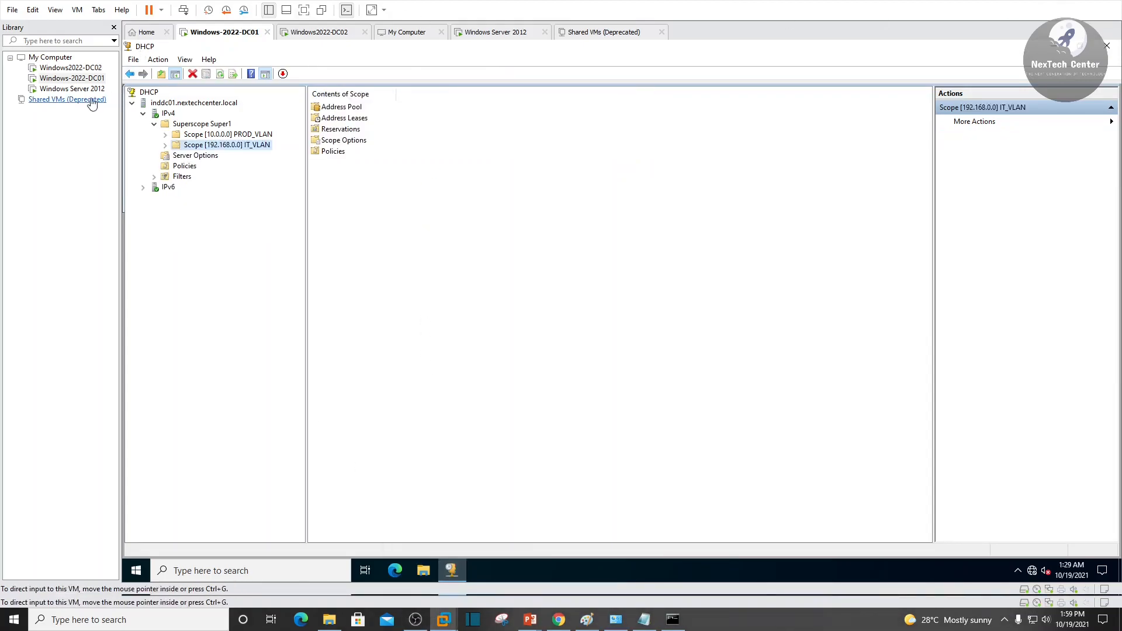
- On the Windows Server 2012 machine, close the command prompt and check the WINS server and IPv4 address in Ethernet0's connection details
click(72, 89)
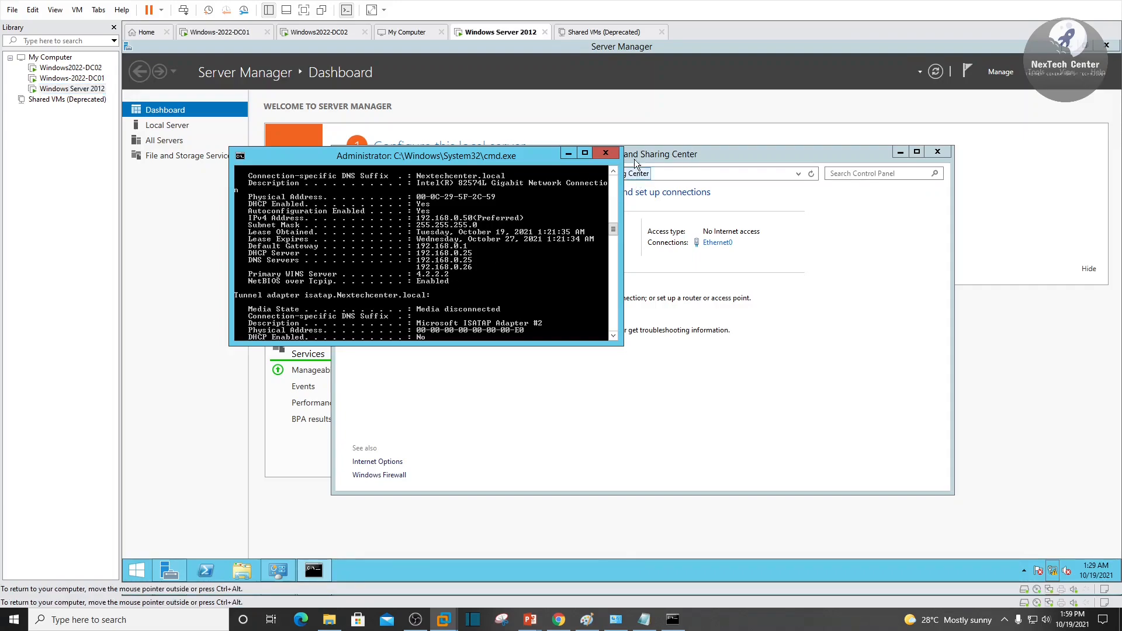
click(606, 153)
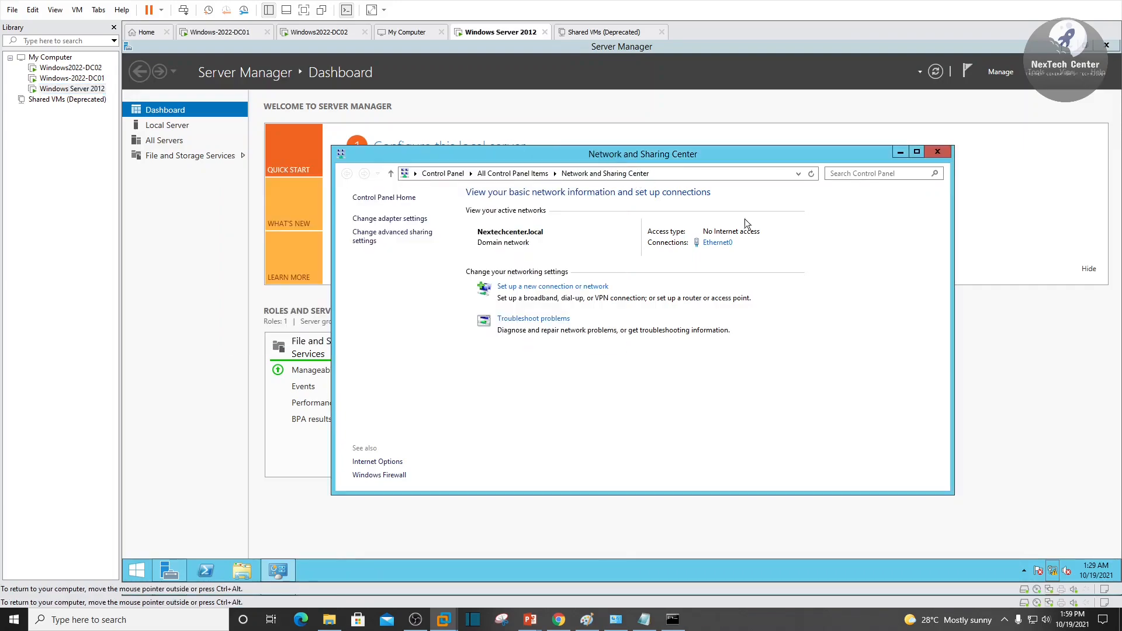
click(716, 243)
click(571, 297)
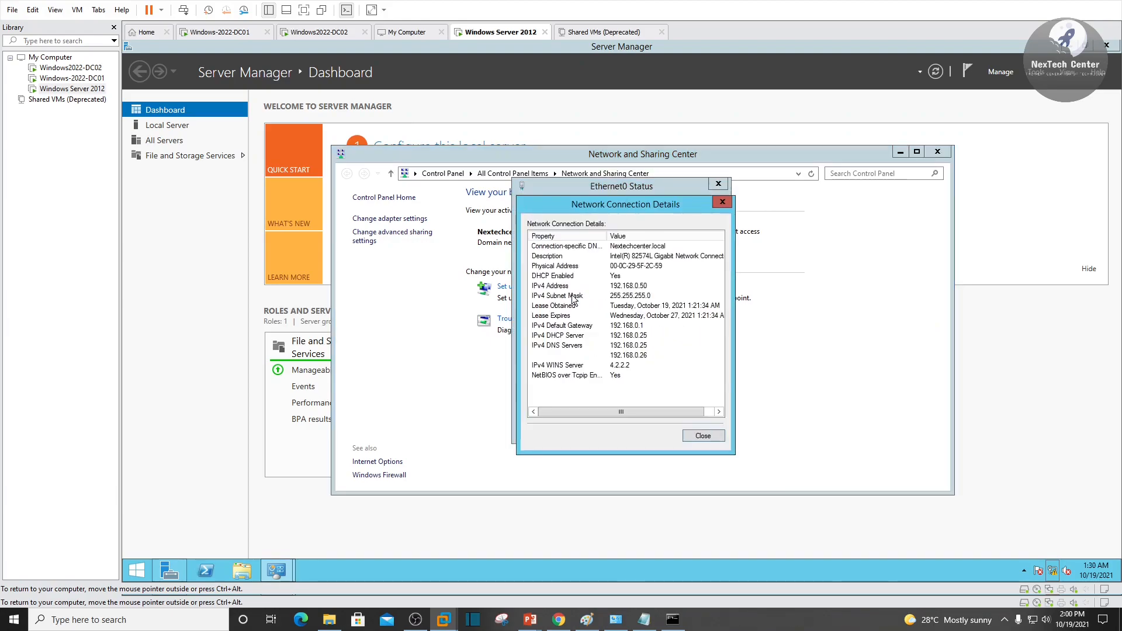
click(585, 366)
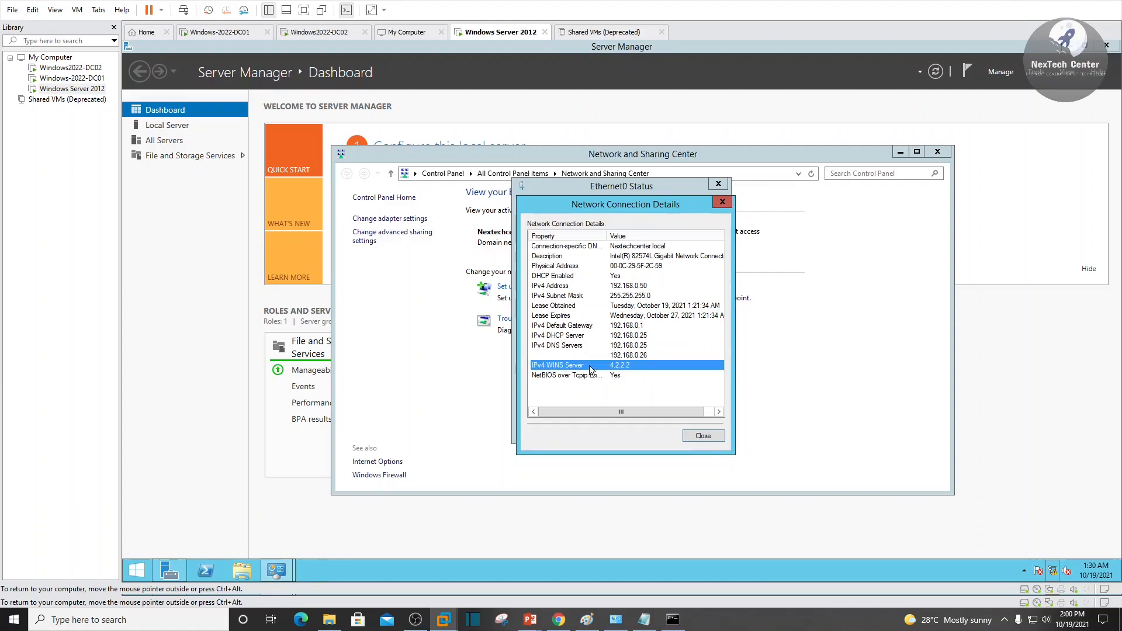
click(639, 286)
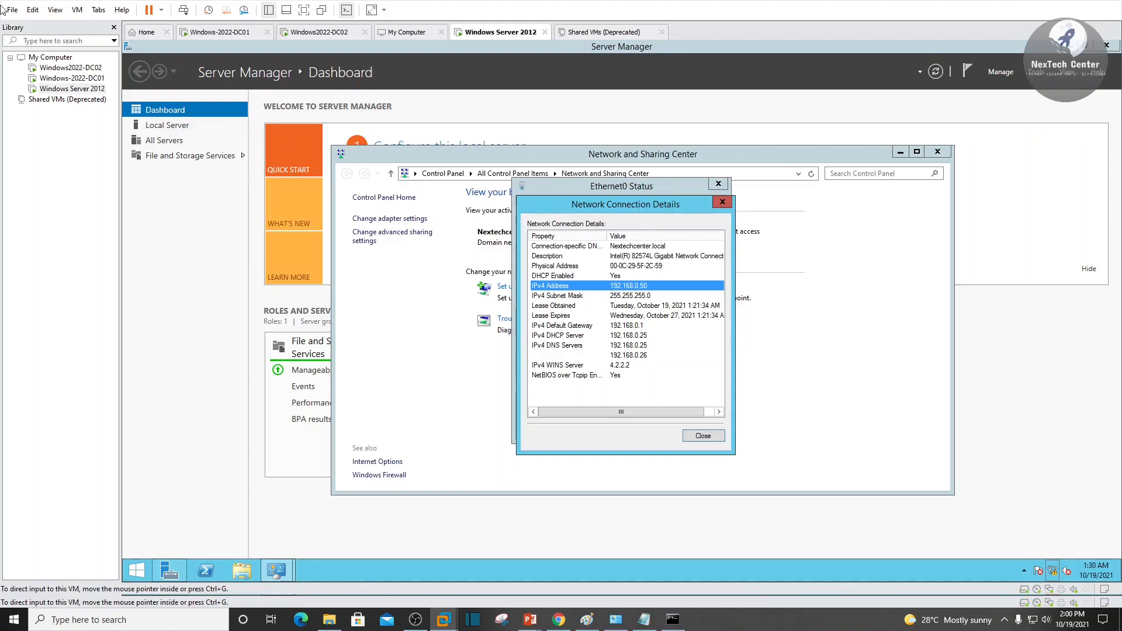
- On Windows-2022-DC01, open the test1 policy of the IT_VLAN scope and inspect the first value of its MAC Address condition
click(71, 78)
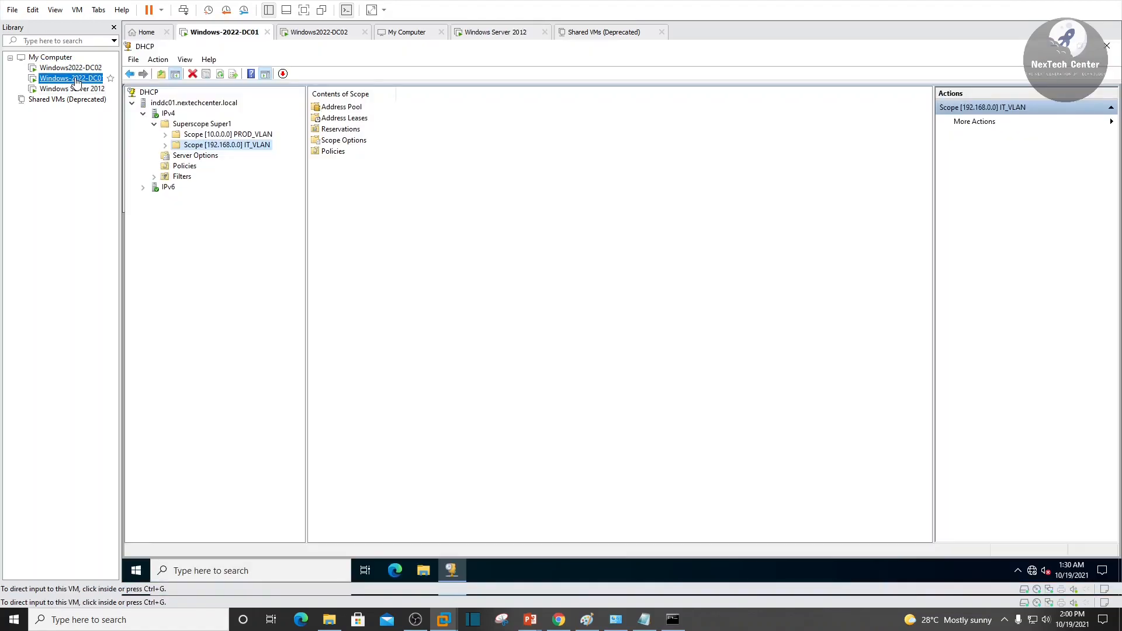
click(173, 147)
click(165, 145)
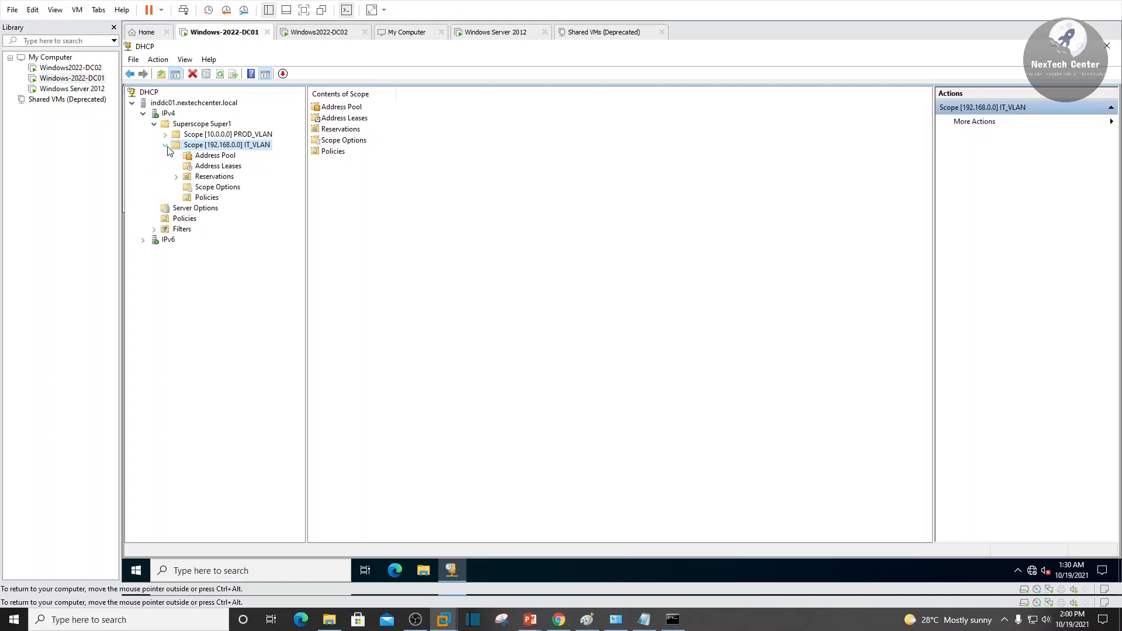
click(209, 198)
click(330, 110)
right_click(330, 110)
click(380, 187)
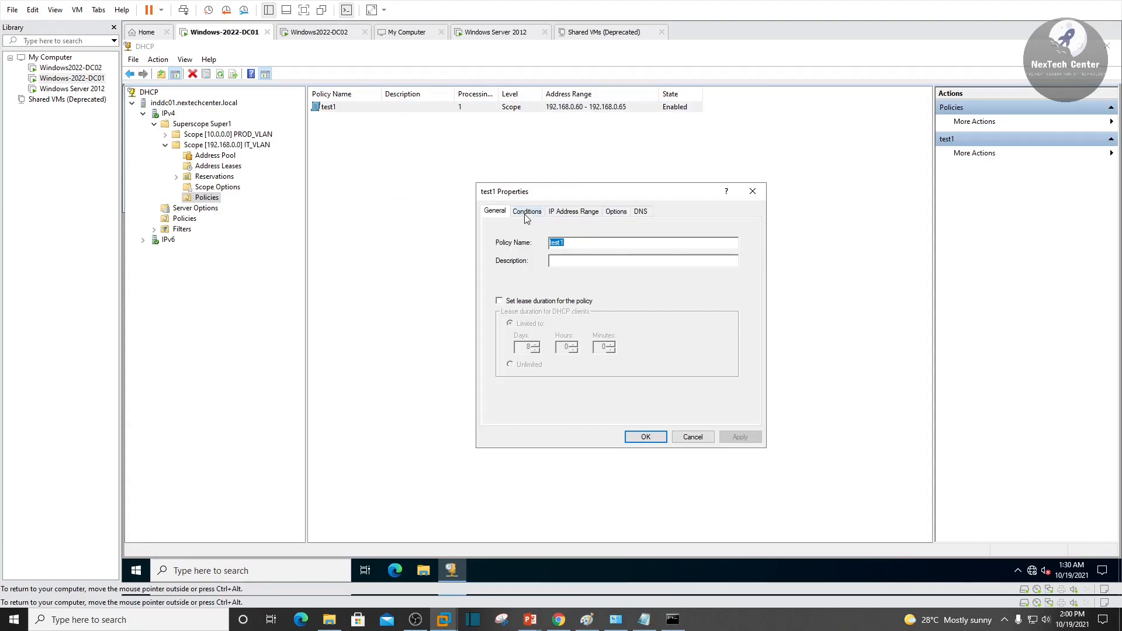
click(526, 212)
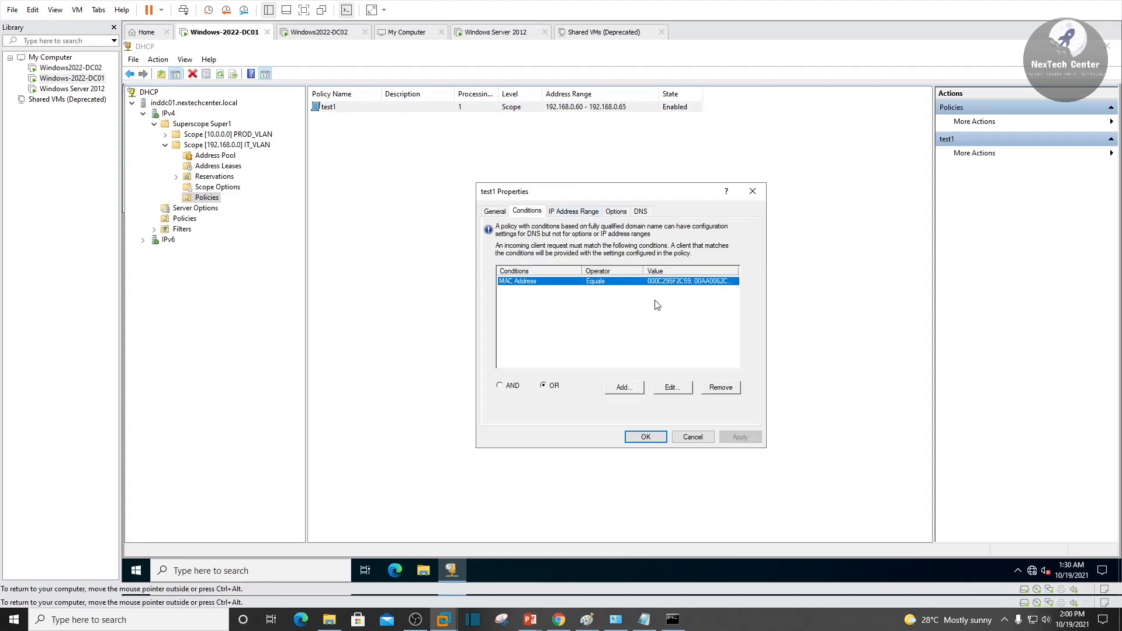
click(670, 391)
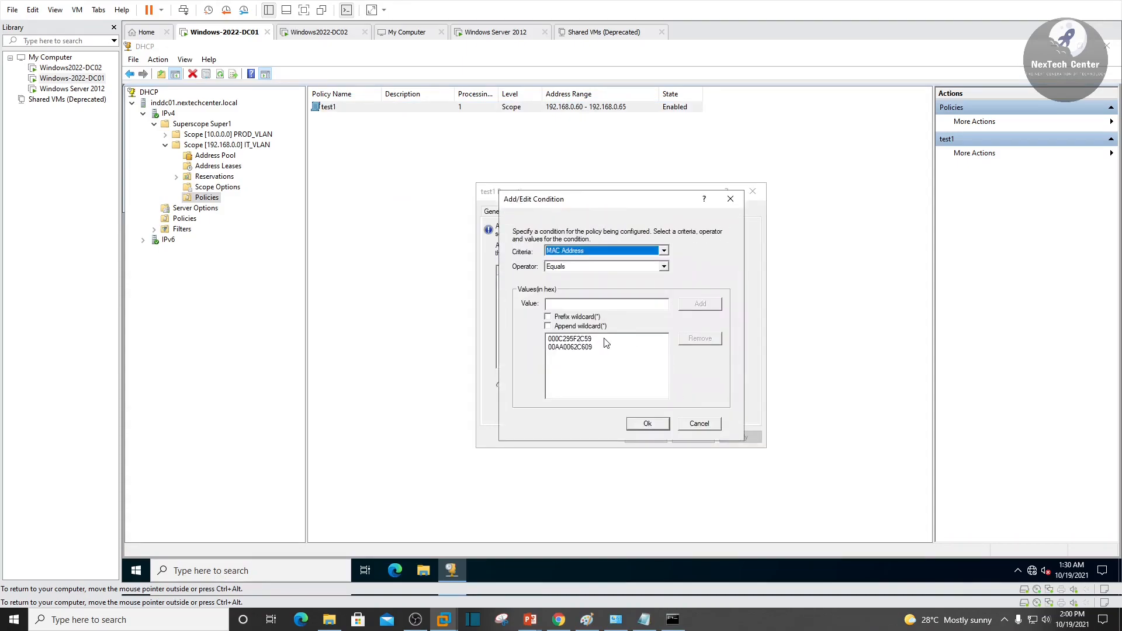
click(588, 341)
- Compare the Windows Server 2012 machine's physical address with the policy condition's MAC value, and close the condition and policy dialogs with OK
click(72, 89)
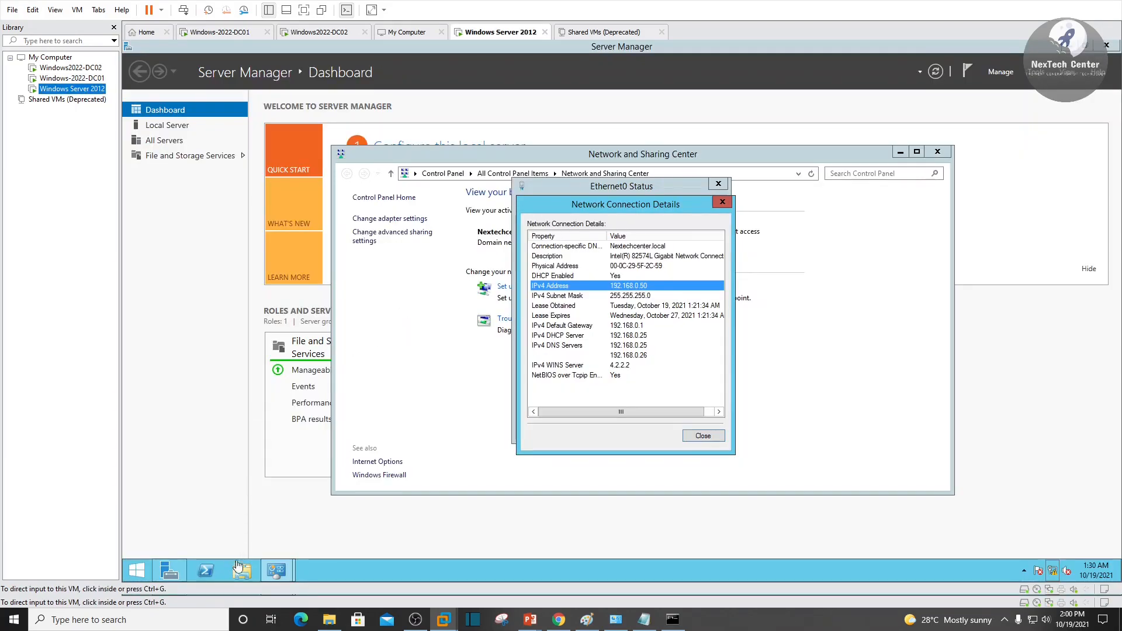
click(643, 266)
click(72, 78)
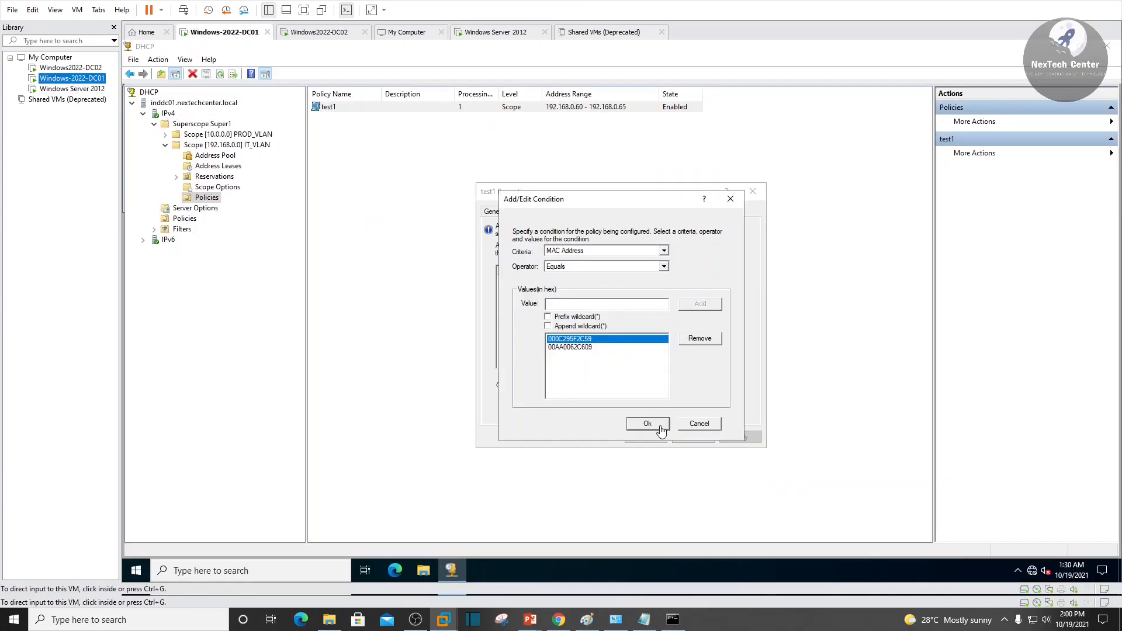
click(648, 425)
click(645, 437)
- Close the connection details, Ethernet0 status and Network and Sharing Center windows on the Windows Server 2012 machine
click(70, 90)
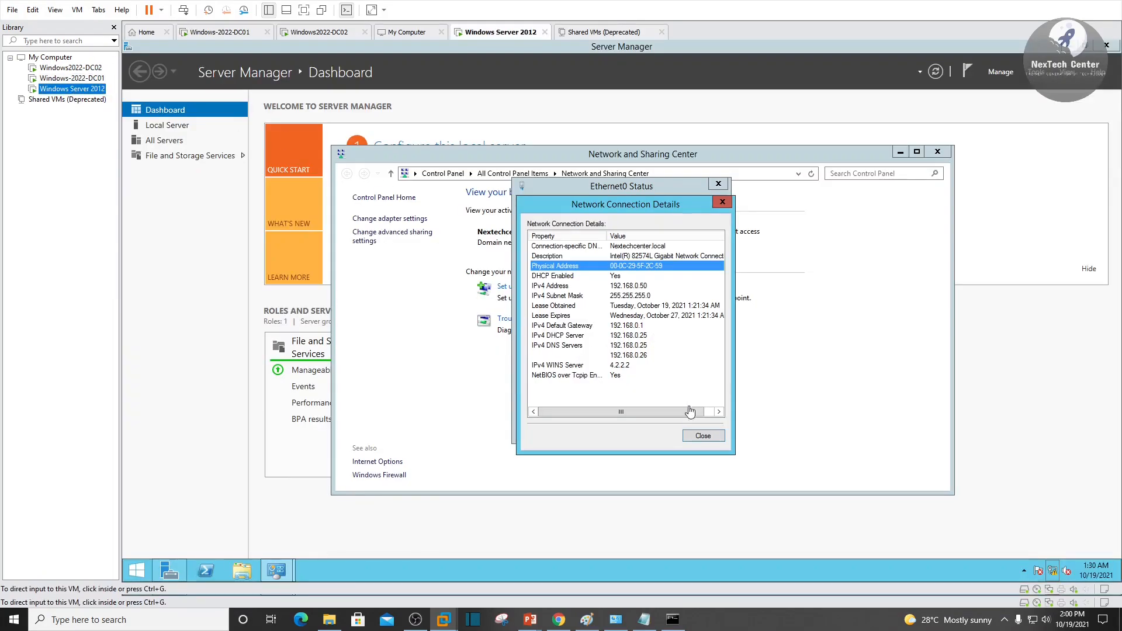
click(705, 435)
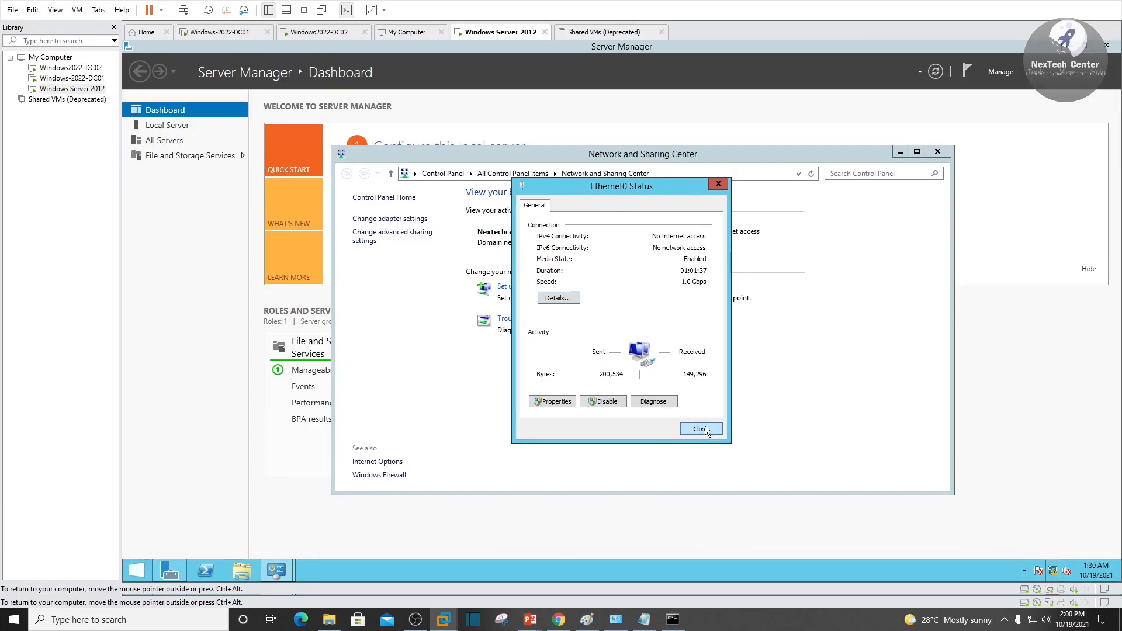
click(705, 427)
click(937, 151)
- Open PowerShell and release the current IP lease with ipconfig /release
click(206, 571)
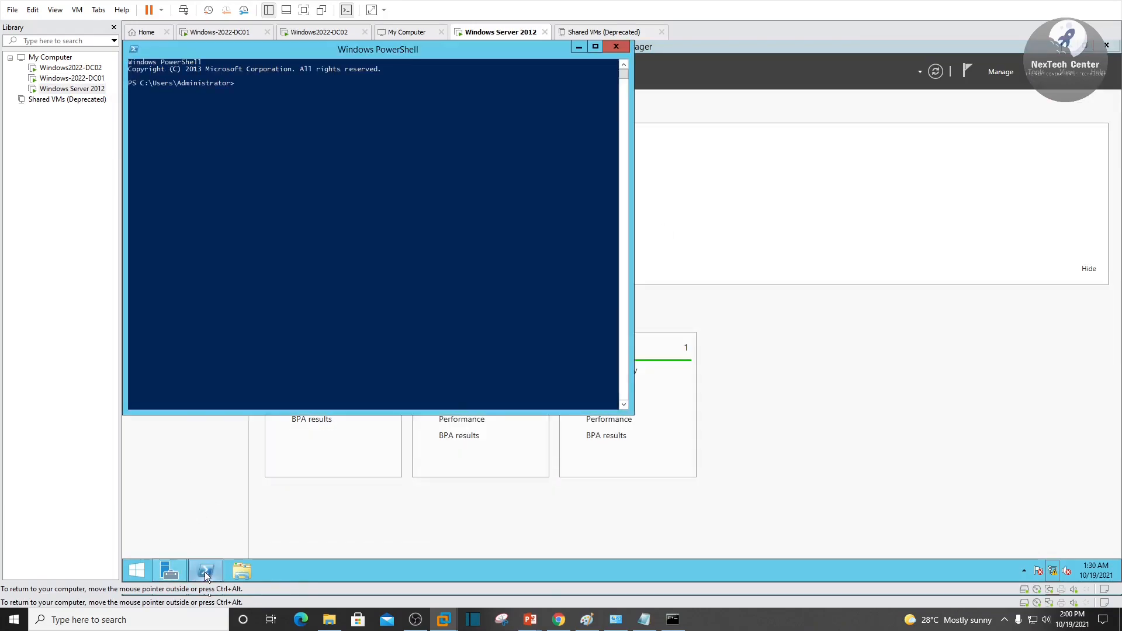
text(i)
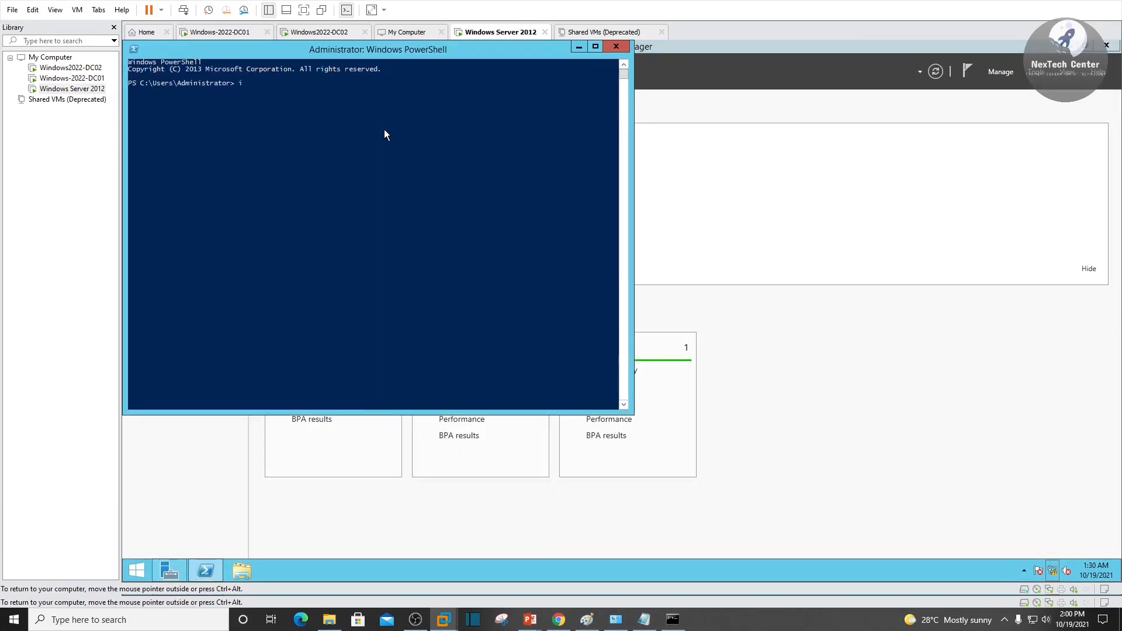
text(pconfig /release)
key(Return)
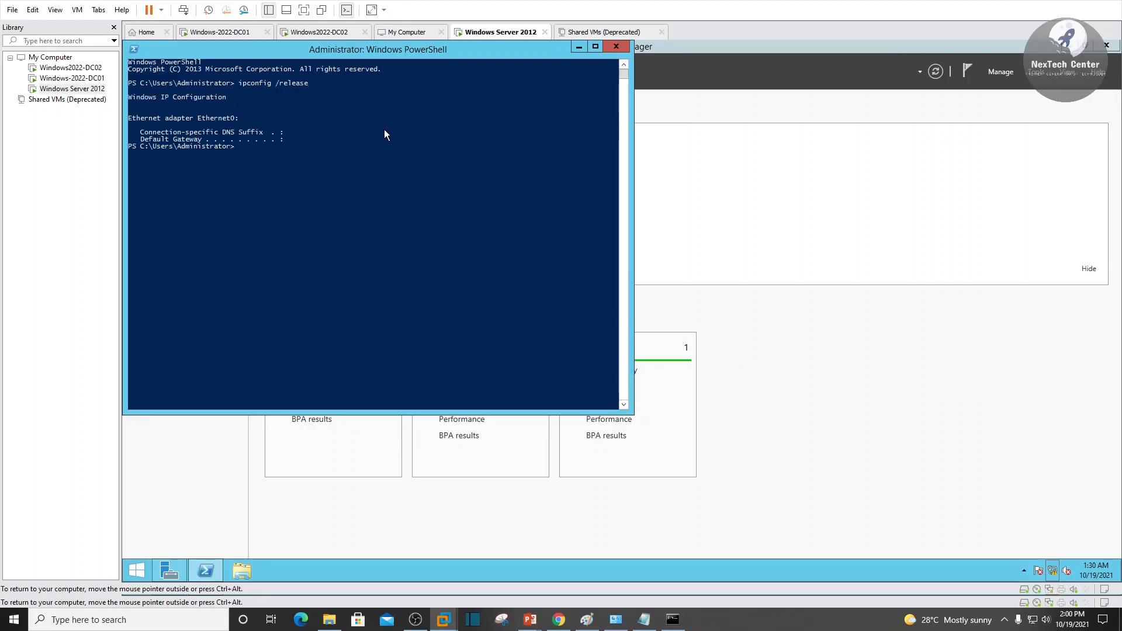
- Request a new IP lease with ipconfig /renew
key(Up)
key(BackSpace)
key(BackSpace)
key(BackSpace)
key(BackSpace)
text(new)
key(Return)
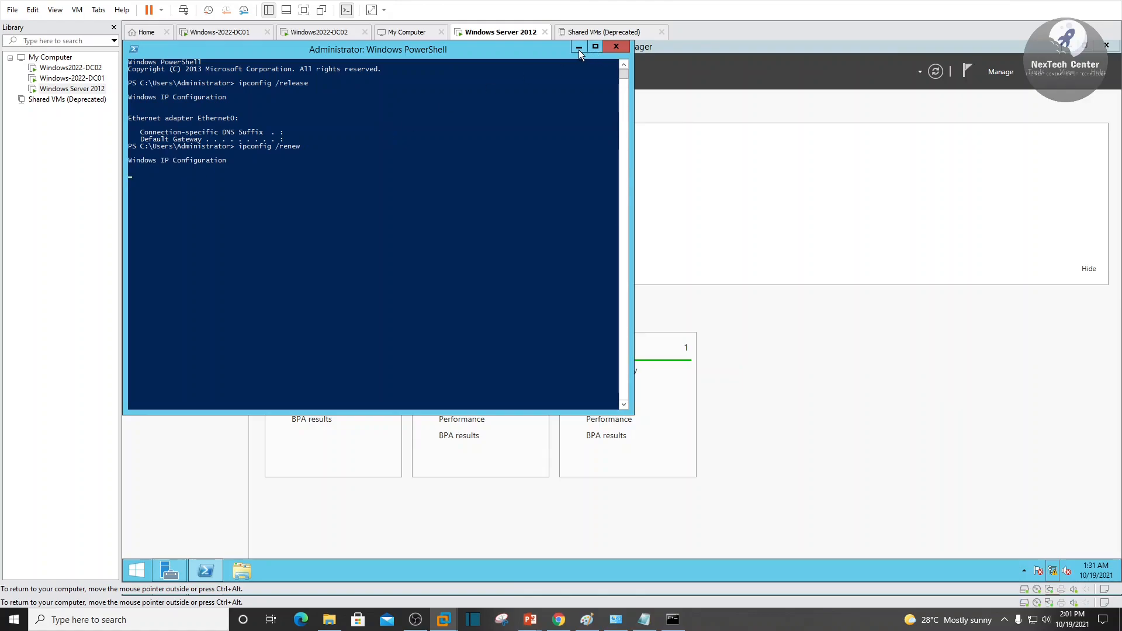
click(498, 203)
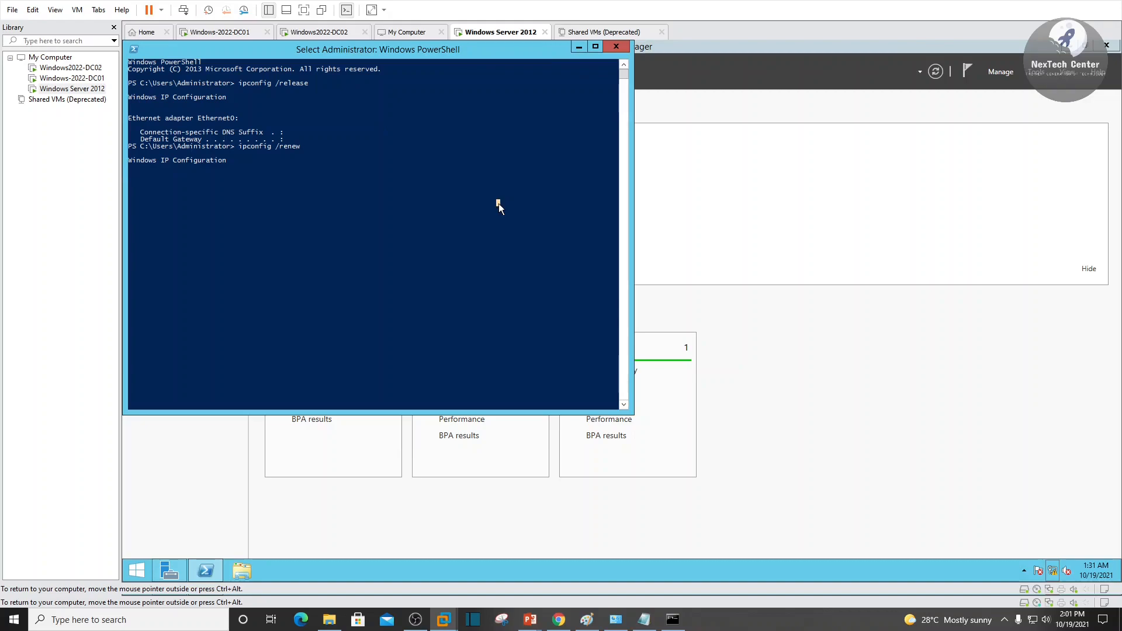
- Compare the test1 policy's address range on Windows-2022-DC01 with the ipconfig /renew output on the Windows Server 2012 machine
click(72, 78)
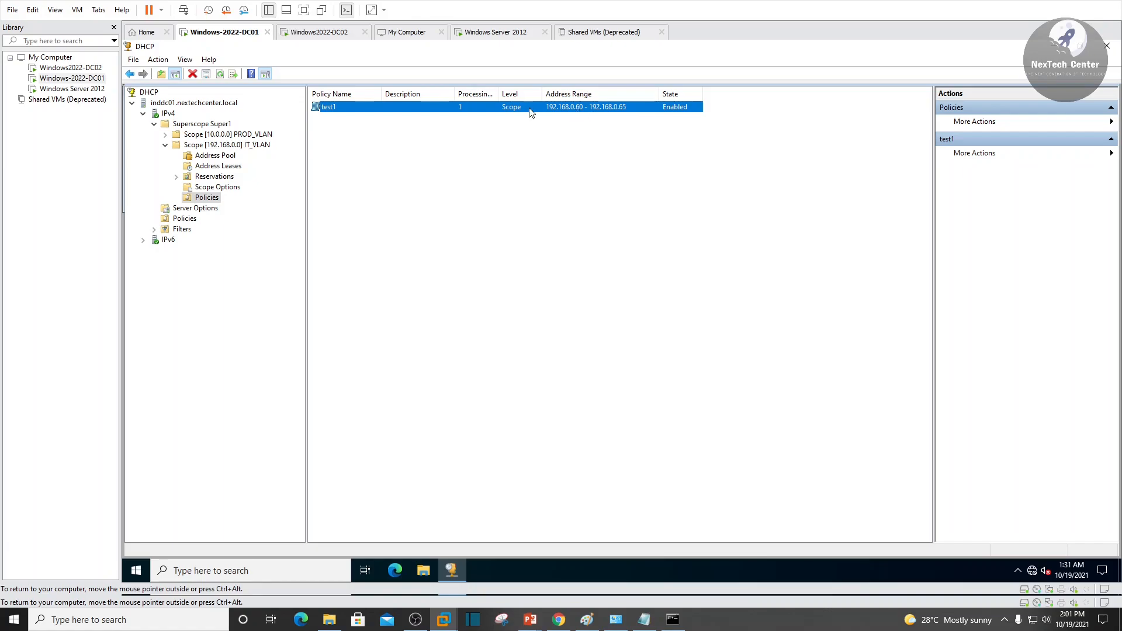
click(69, 89)
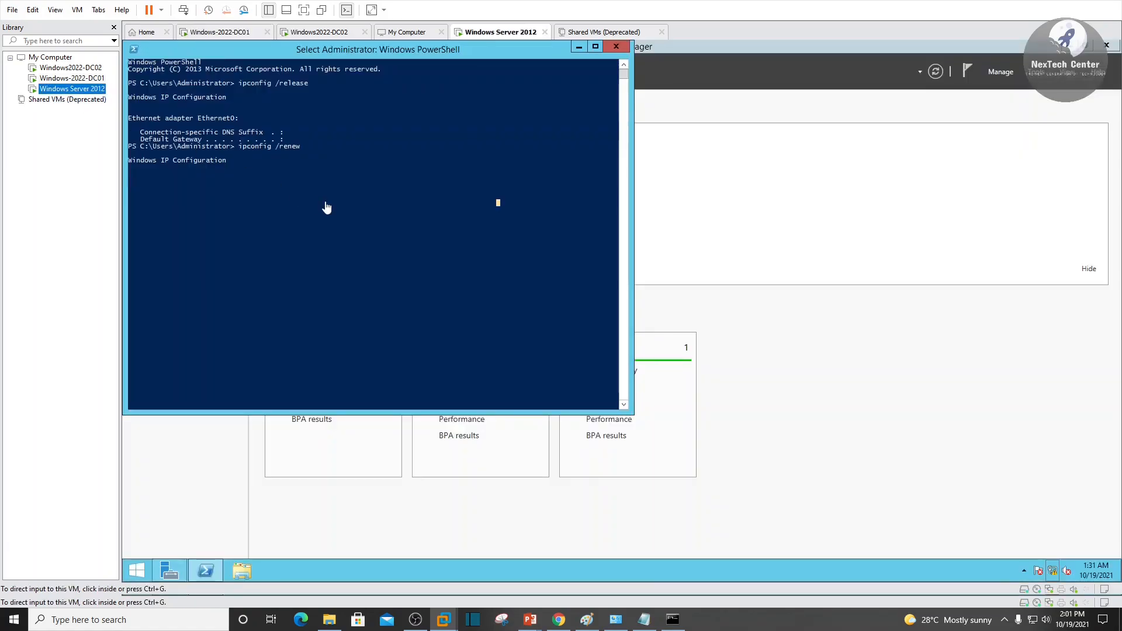
key(Return)
key(Return)
key(Return)
drag(345, 202, 296, 203)
click(455, 338)
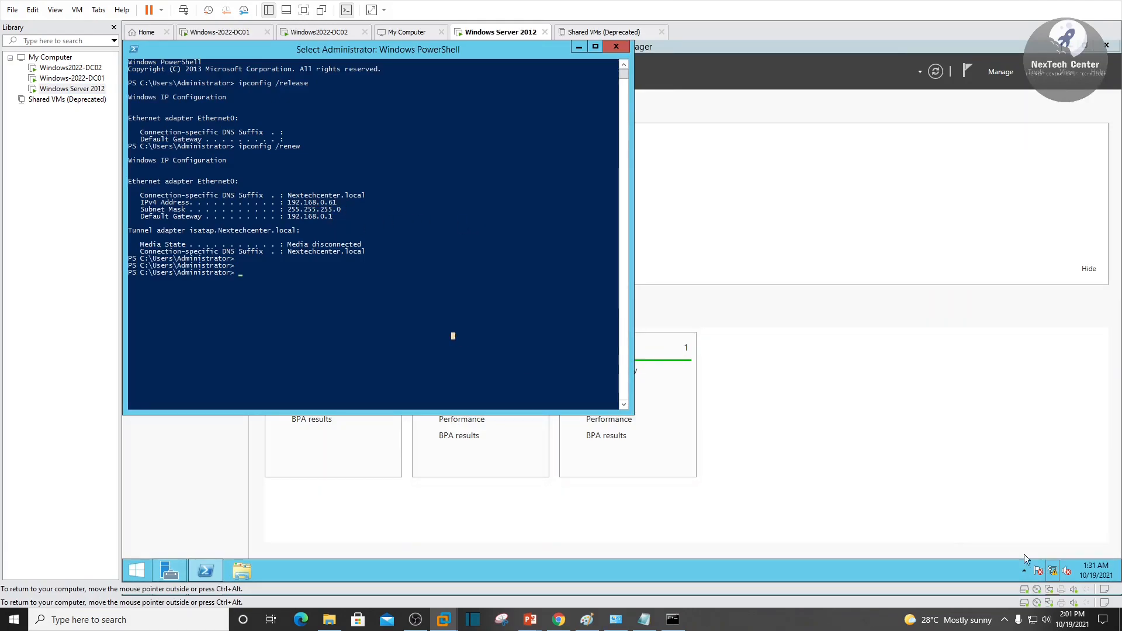
- Open the Ethernet0 network connection details on the Windows Server 2012 machine through the Network and Sharing Center
right_click(1054, 571)
click(1057, 563)
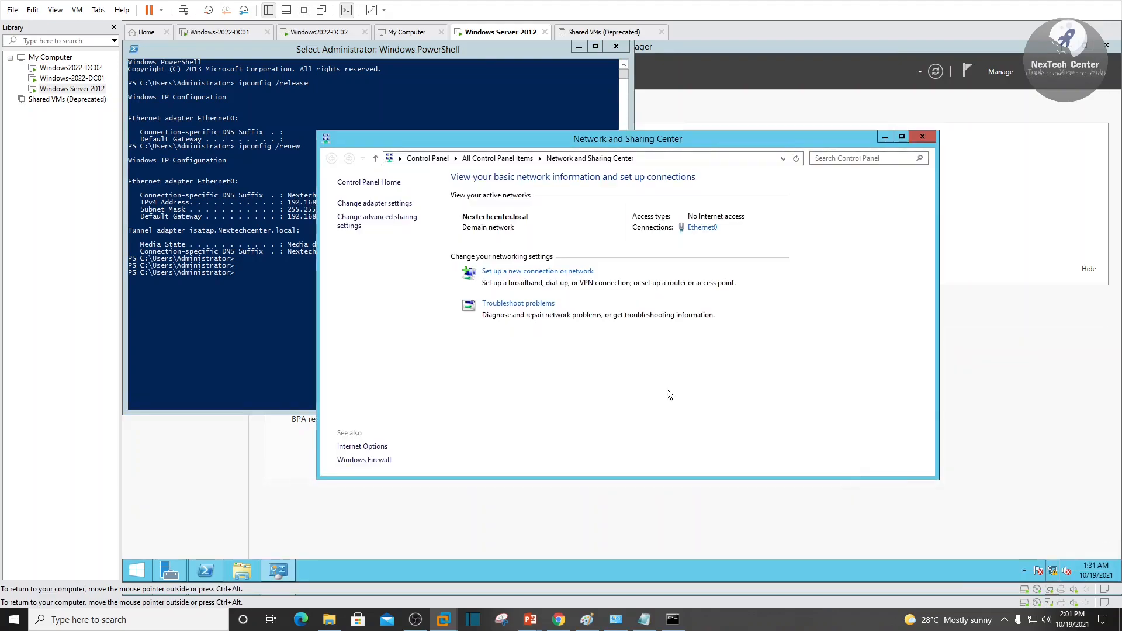
click(703, 227)
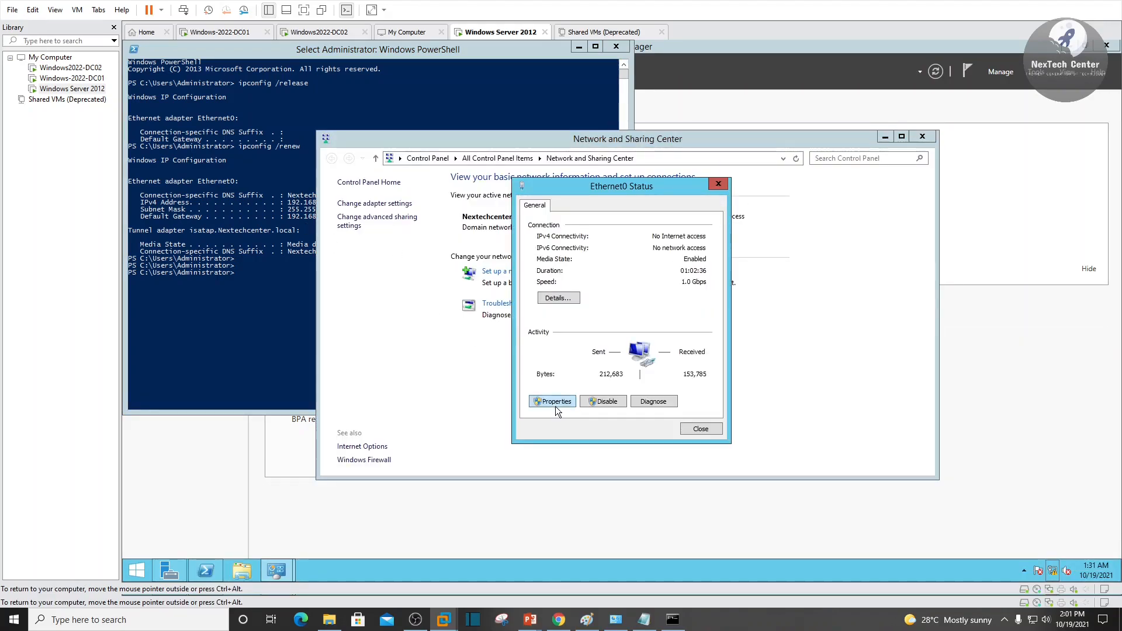
click(557, 407)
click(709, 448)
click(565, 298)
- Check the IPv4 address and the WINS, DNS and DHCP server entries in the Ethernet0 connection details
click(563, 354)
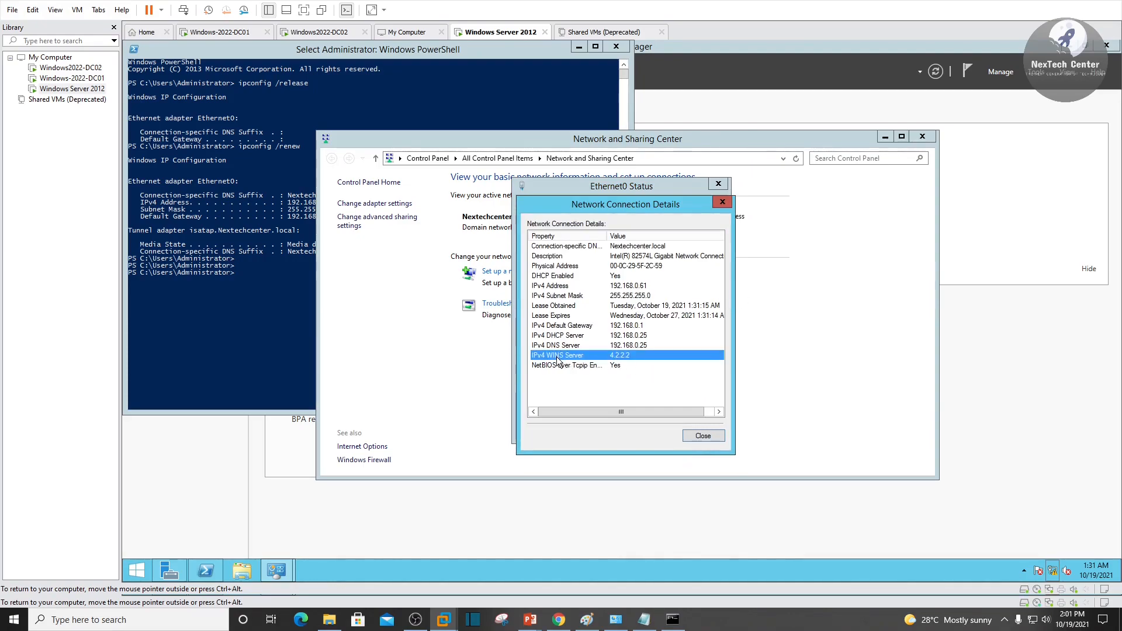
click(640, 346)
click(637, 336)
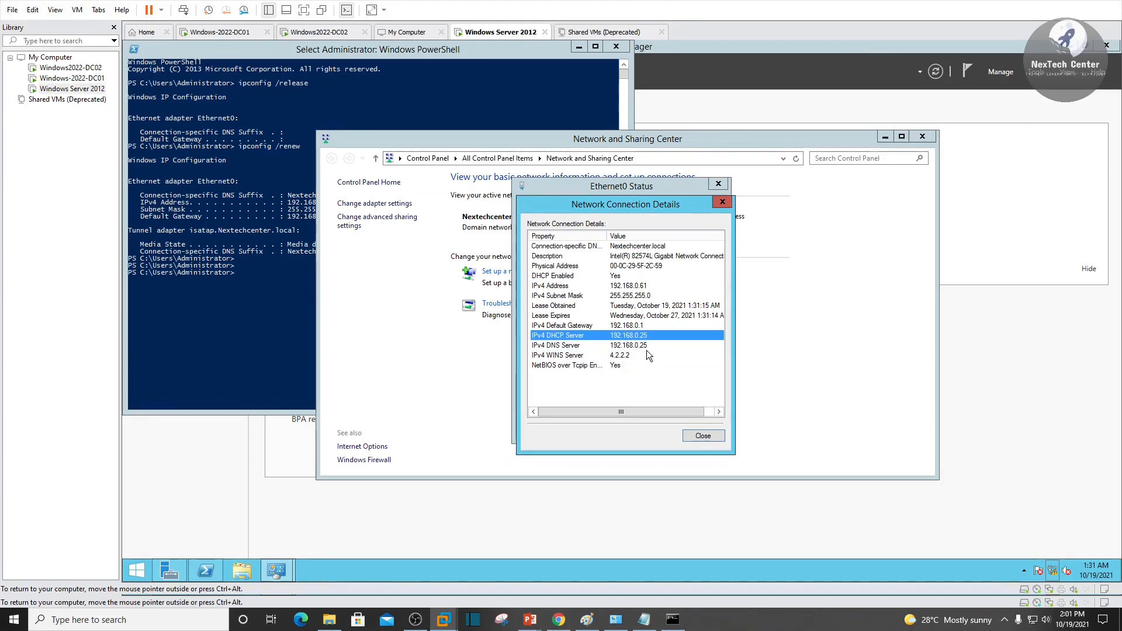
click(646, 348)
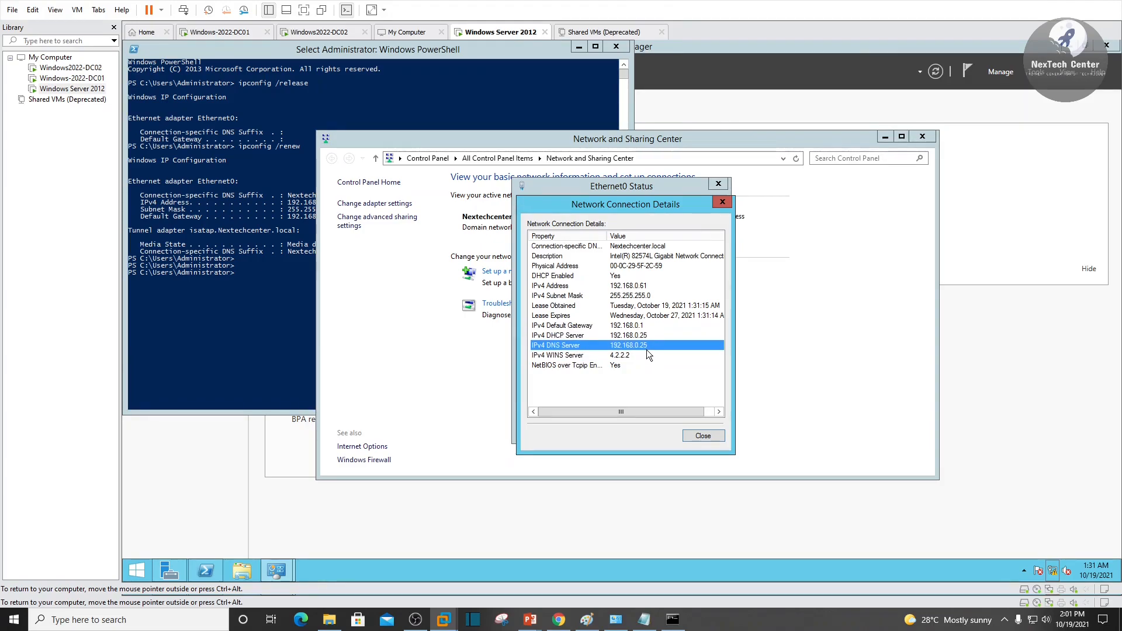
click(641, 285)
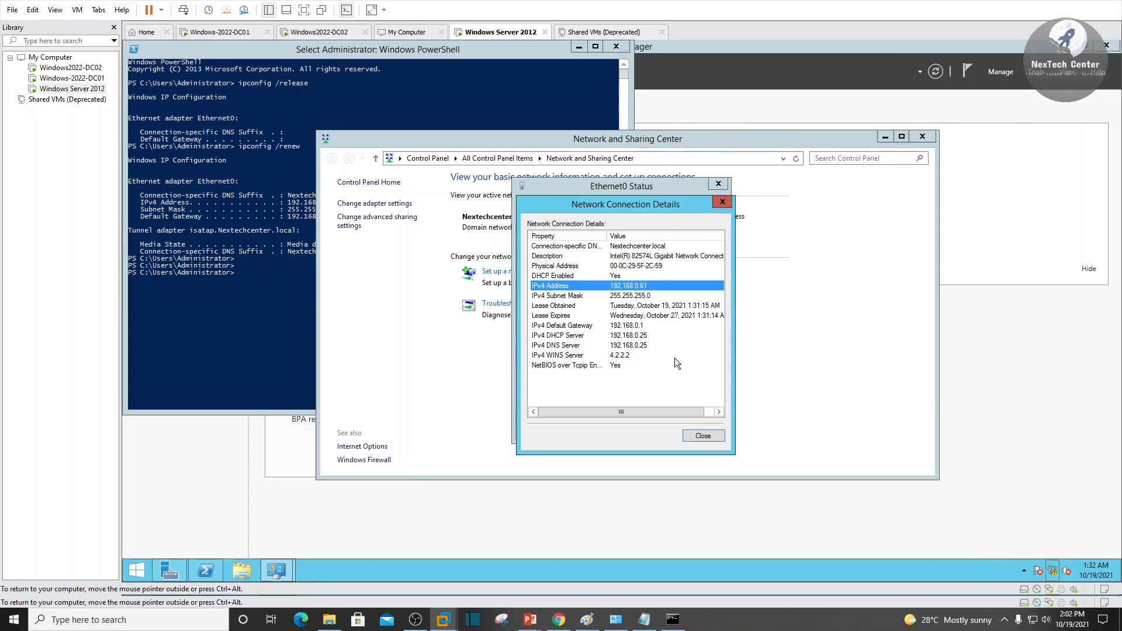
- Switch to Windows-2022-DC01 and review the DHCP server's Filters and the IT_VLAN scope's options
click(75, 82)
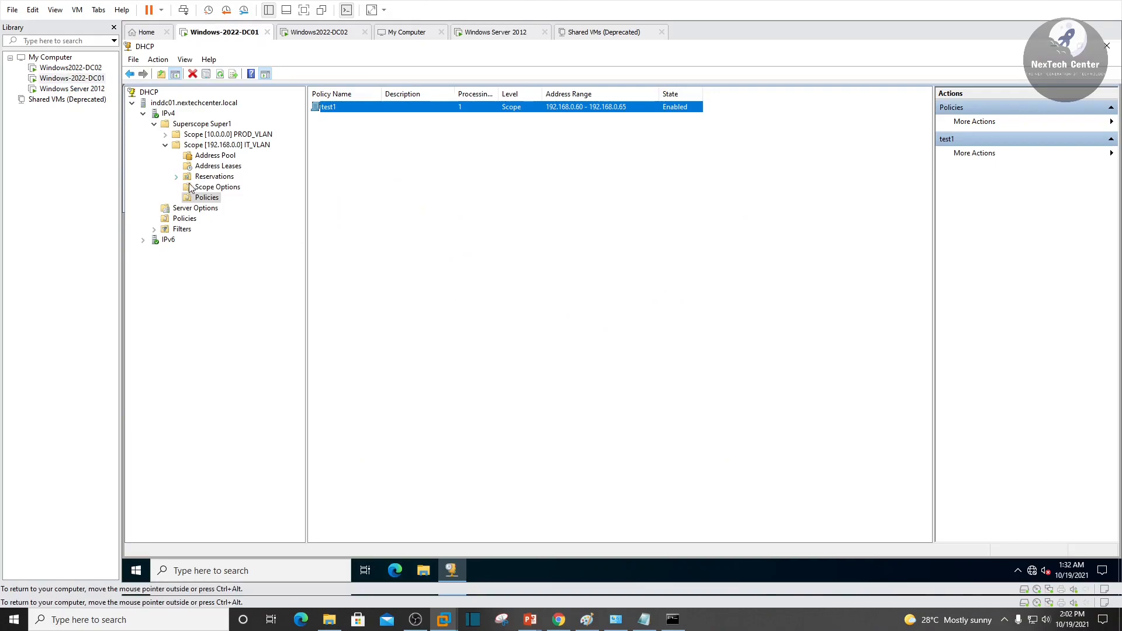
click(166, 145)
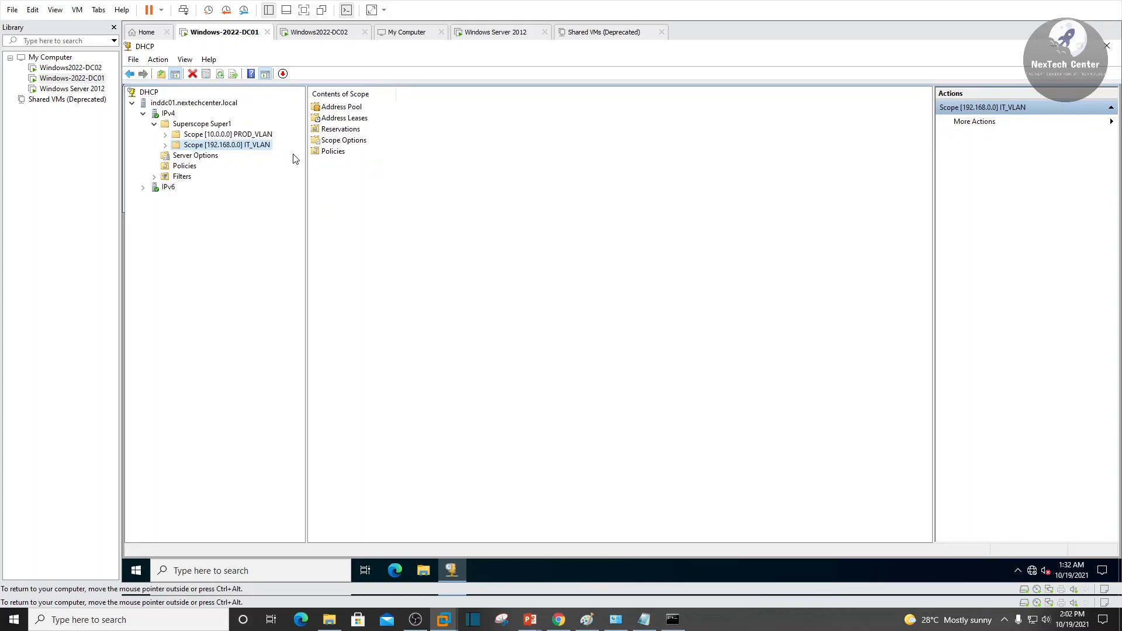
click(155, 177)
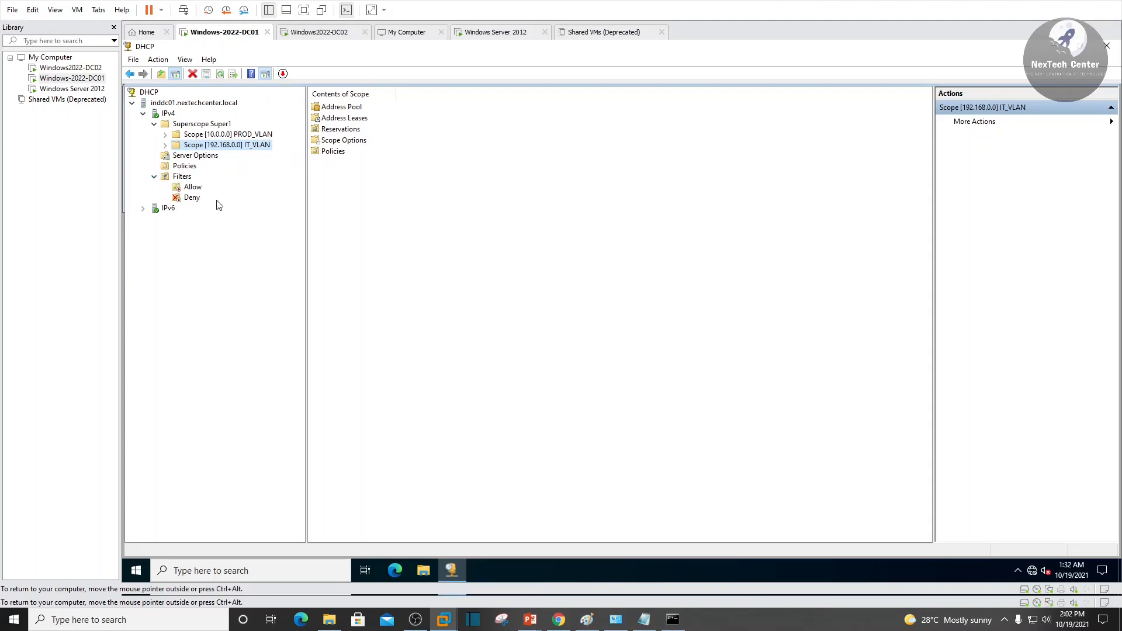
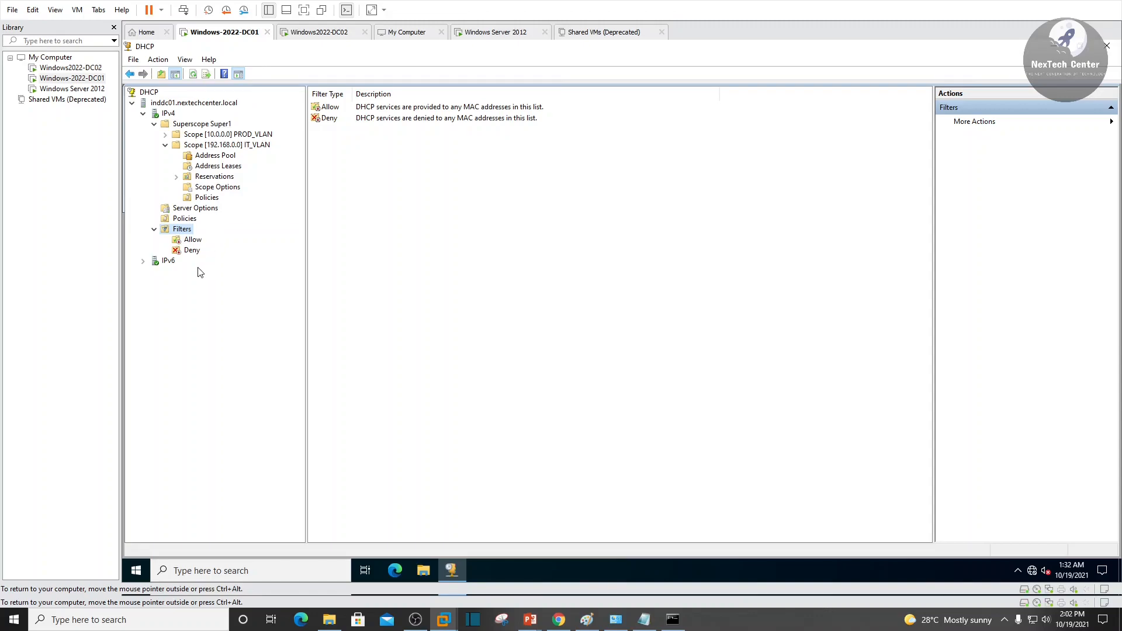
click(225, 189)
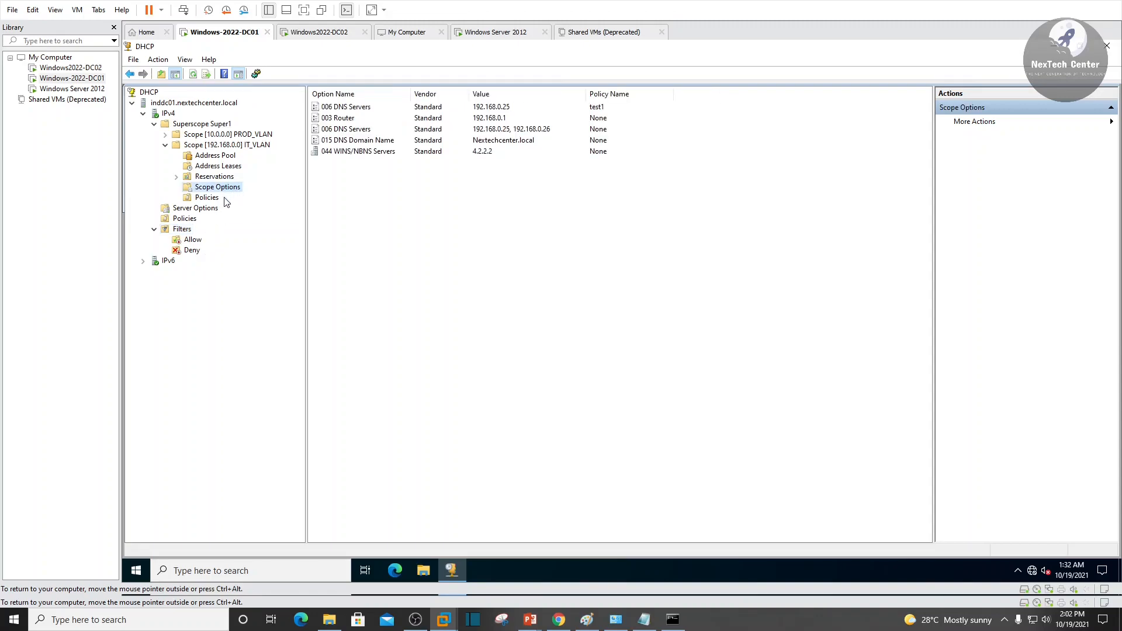
click(166, 145)
click(166, 145)
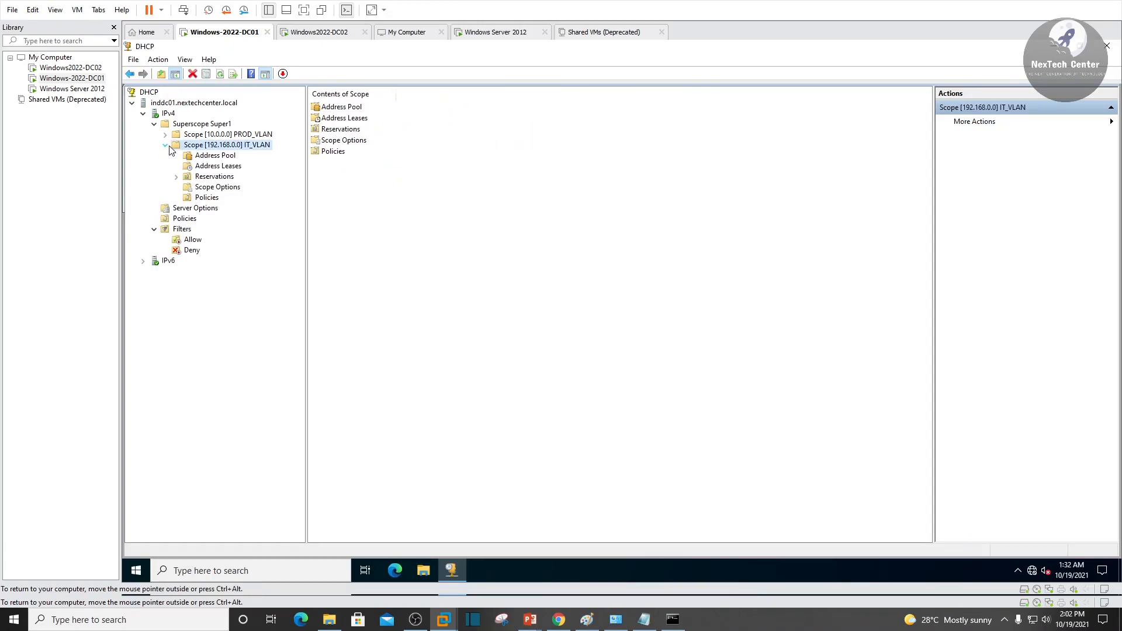
- Add the WIN2012.Nextechcenter.local lease from the IT_VLAN scope's address leases to the Deny filter
click(217, 166)
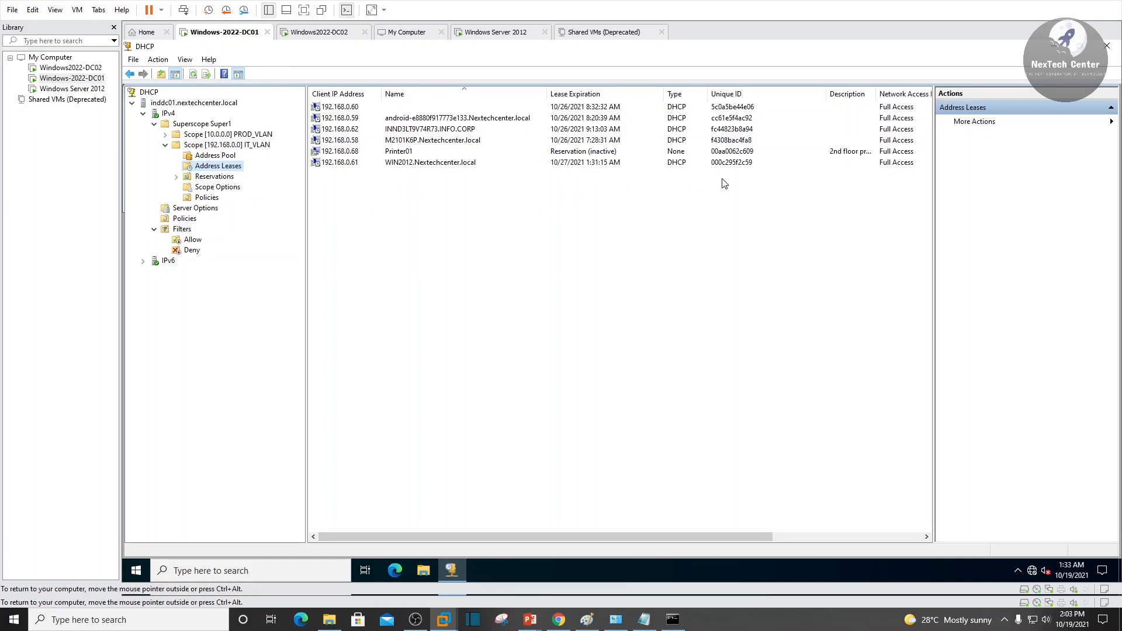
click(407, 166)
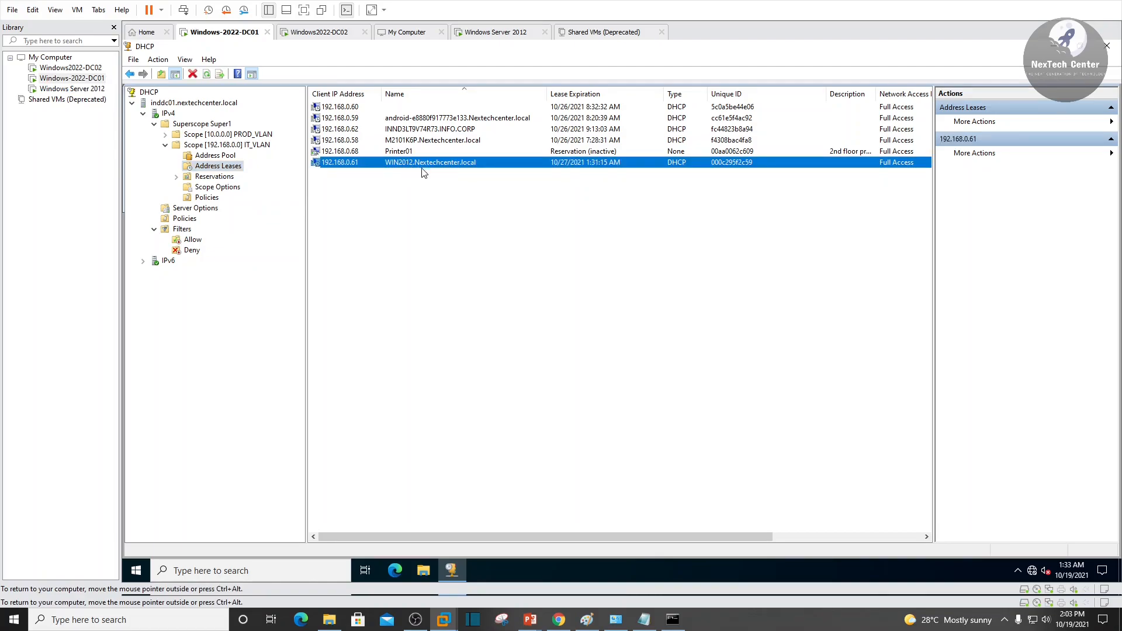
click(357, 173)
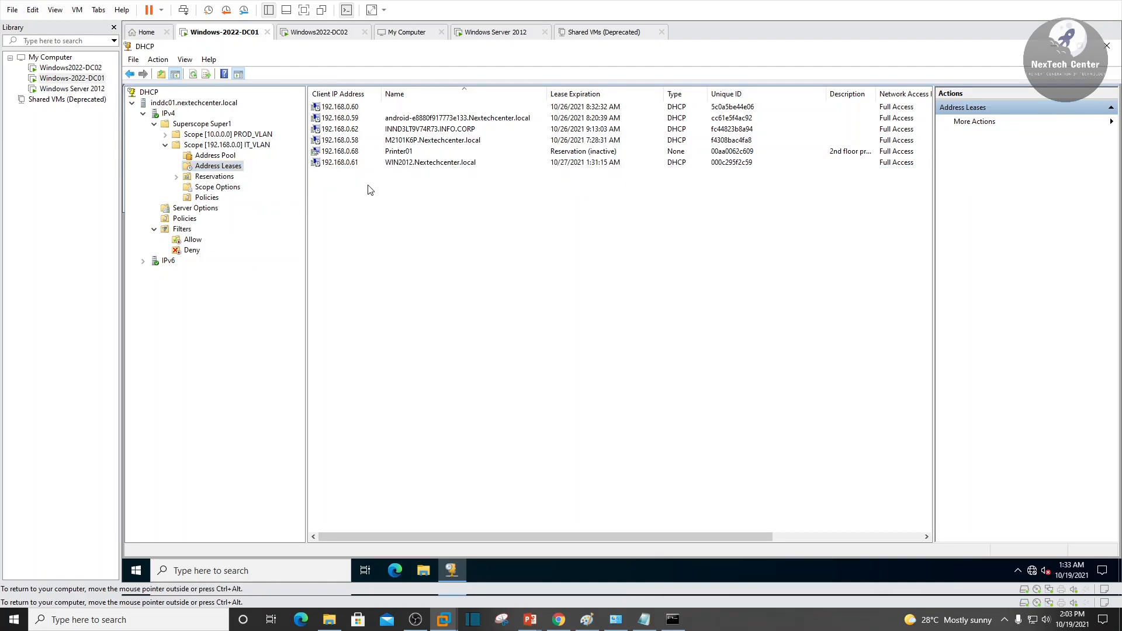
click(358, 165)
right_click(358, 167)
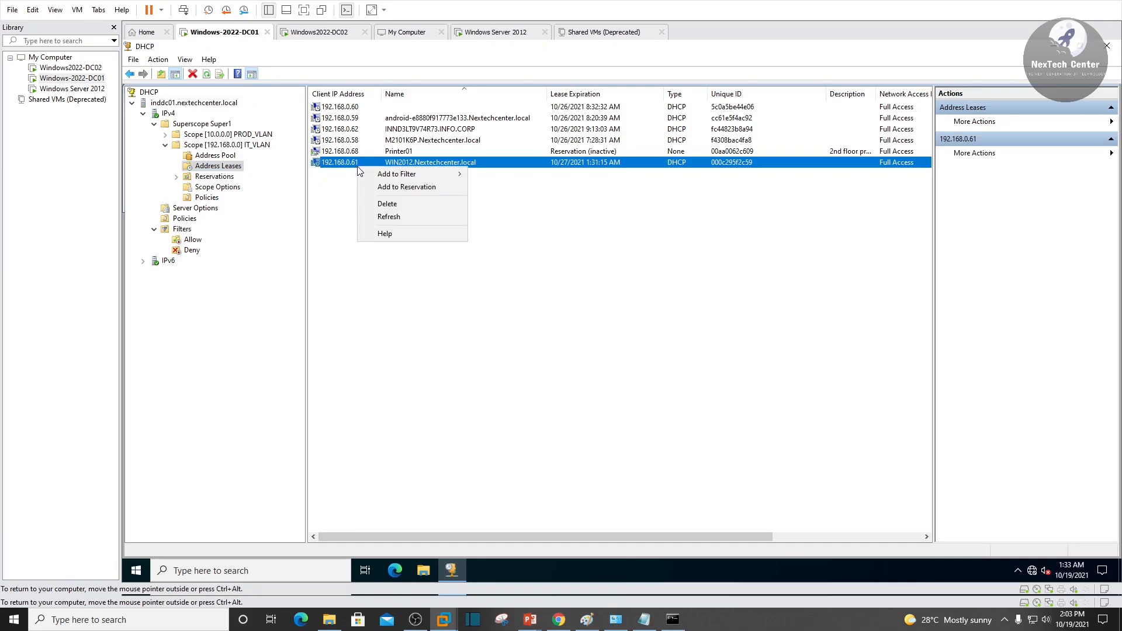
mouse_move(409, 174)
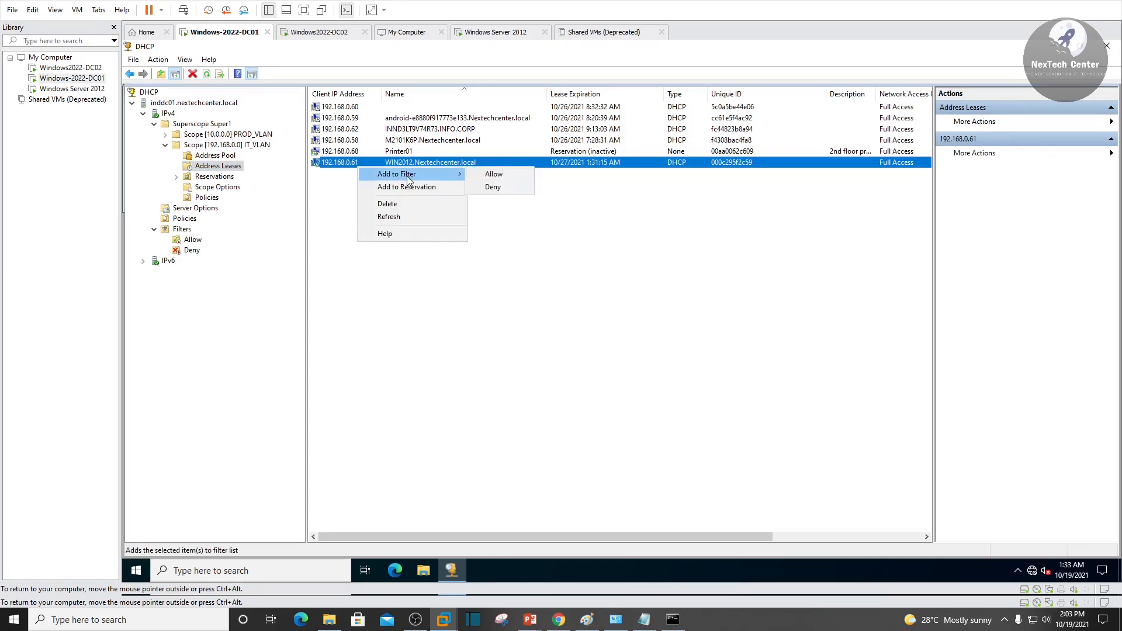
click(507, 188)
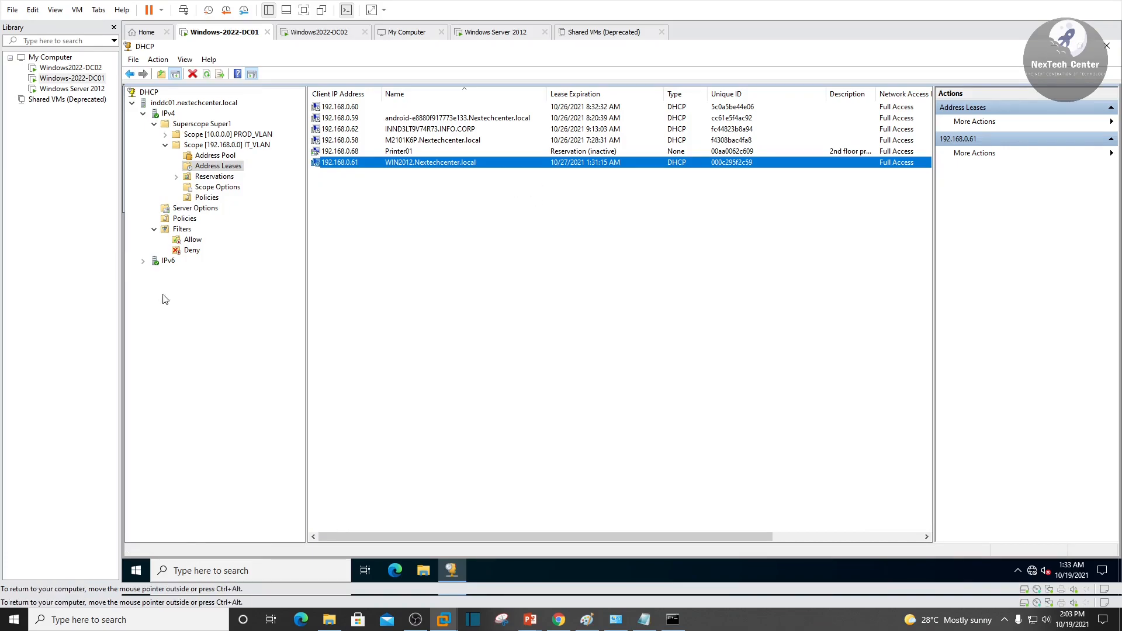
click(225, 325)
- Open the Deny filter list under IPv4 Filters and enable the Deny filter
click(192, 250)
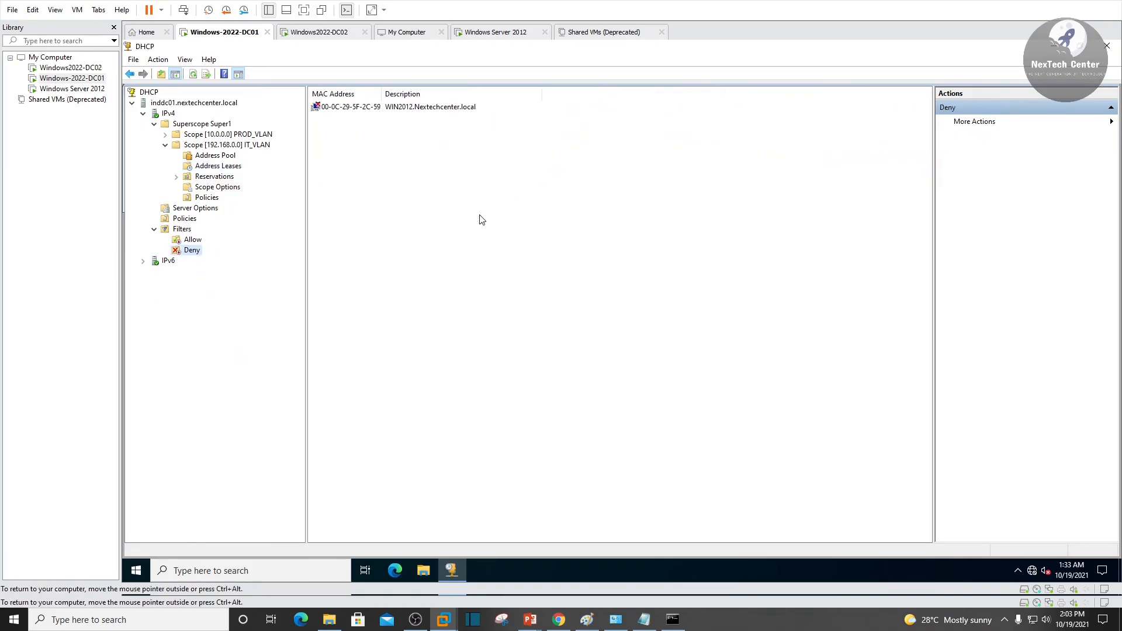
right_click(479, 215)
click(517, 224)
right_click(194, 254)
key(Escape)
right_click(433, 253)
key(Escape)
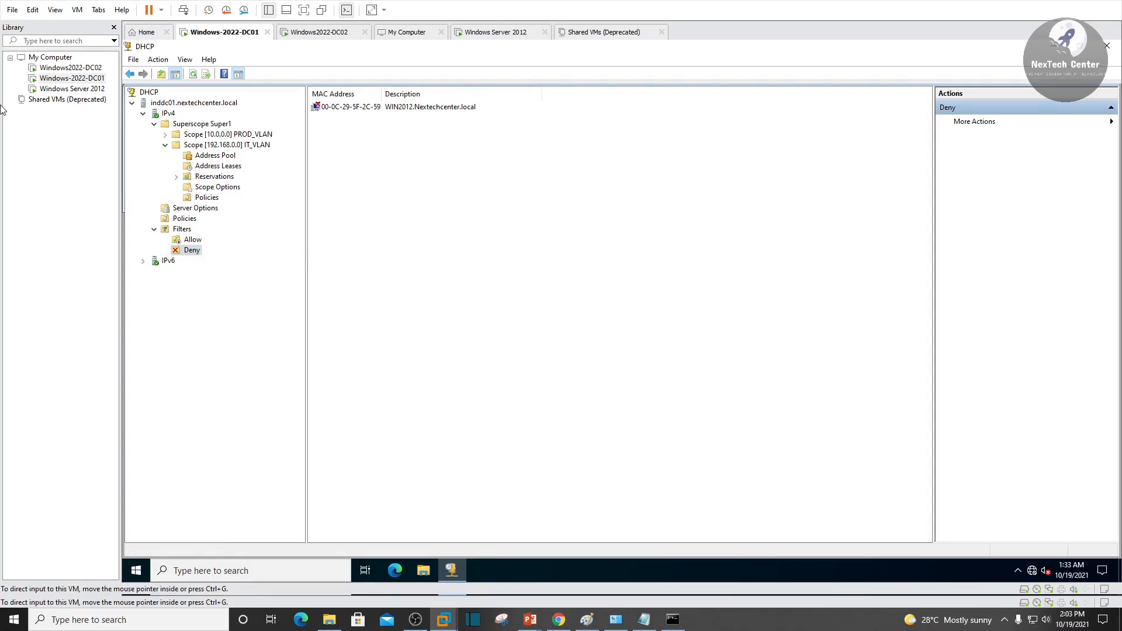
- Switch to the Windows Server 2012 machine and run ipconfig /release followed by ipconfig /renew in PowerShell
click(71, 88)
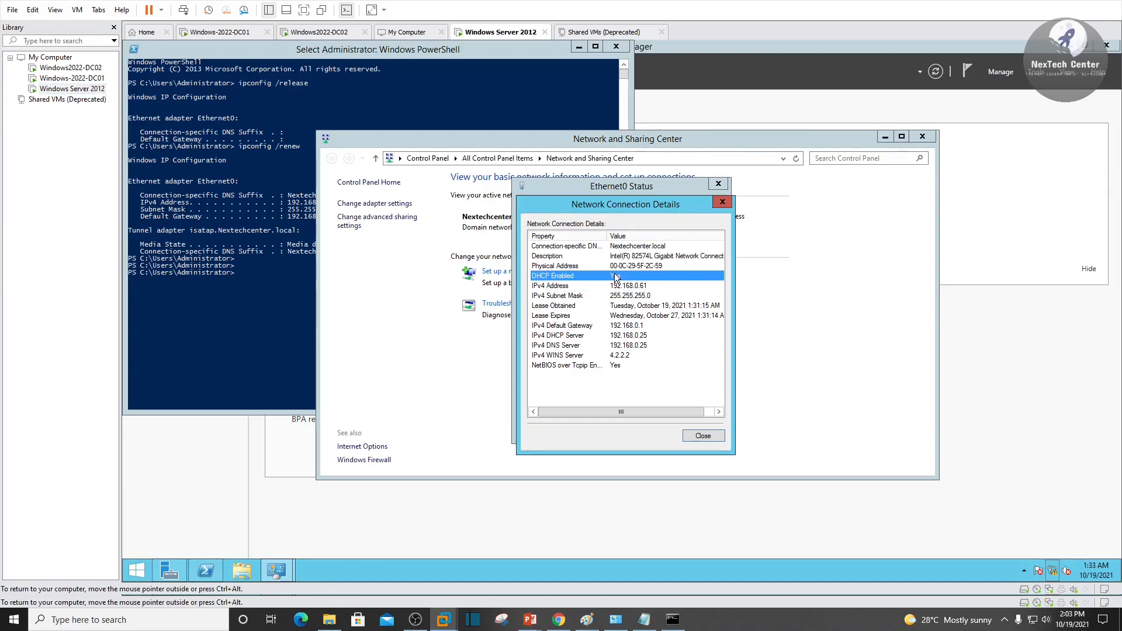
click(200, 304)
key(Up)
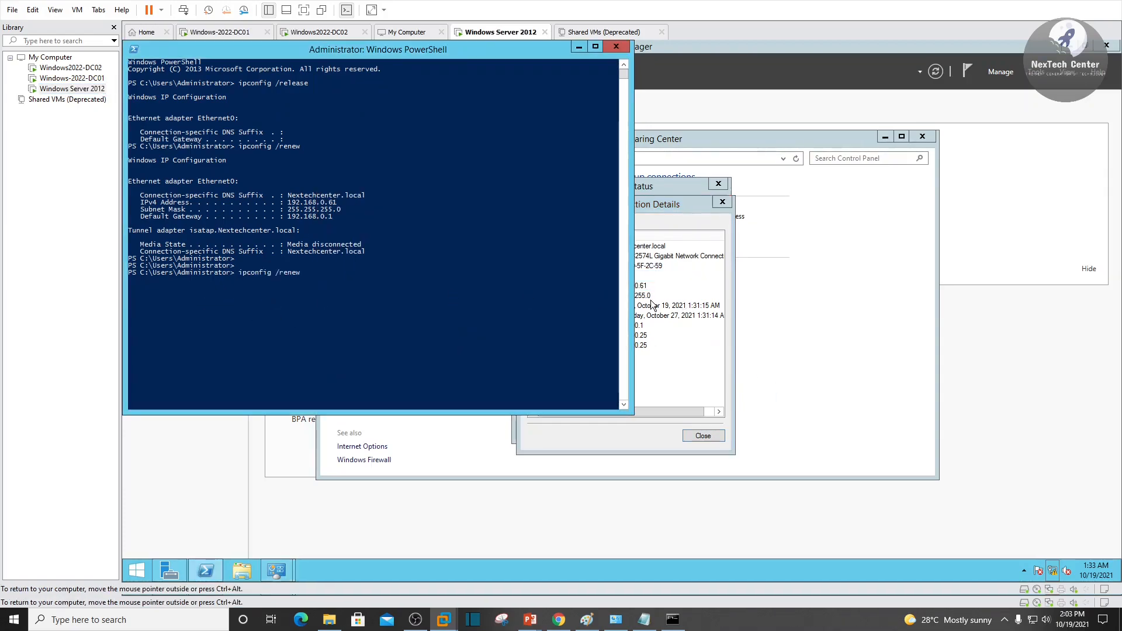
key(Return)
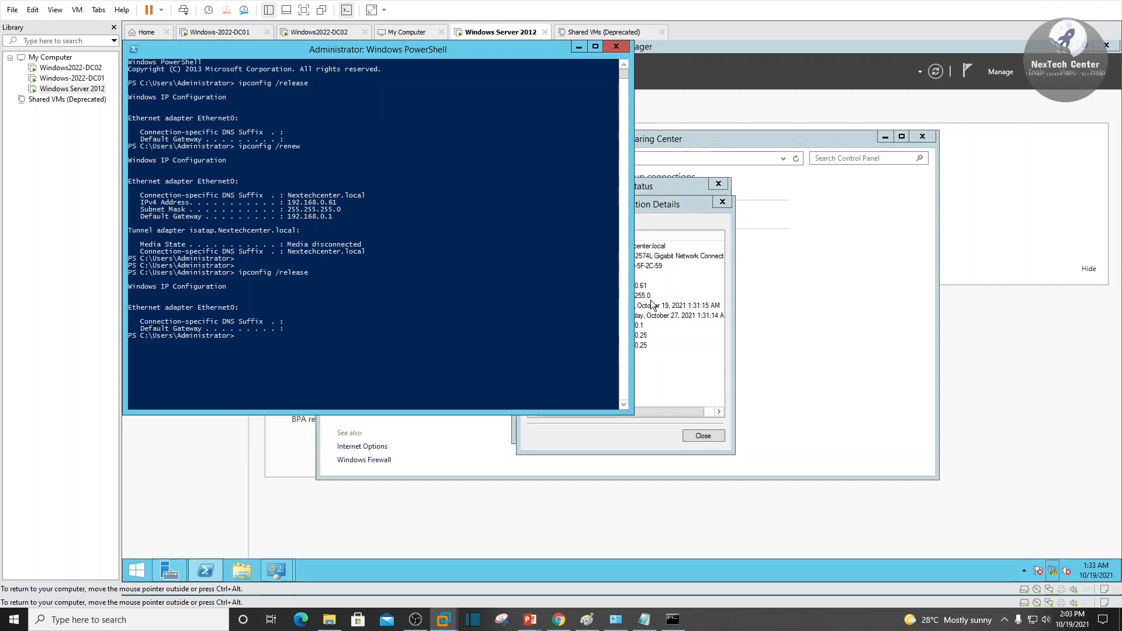
key(Up)
key(Up)
key(Return)
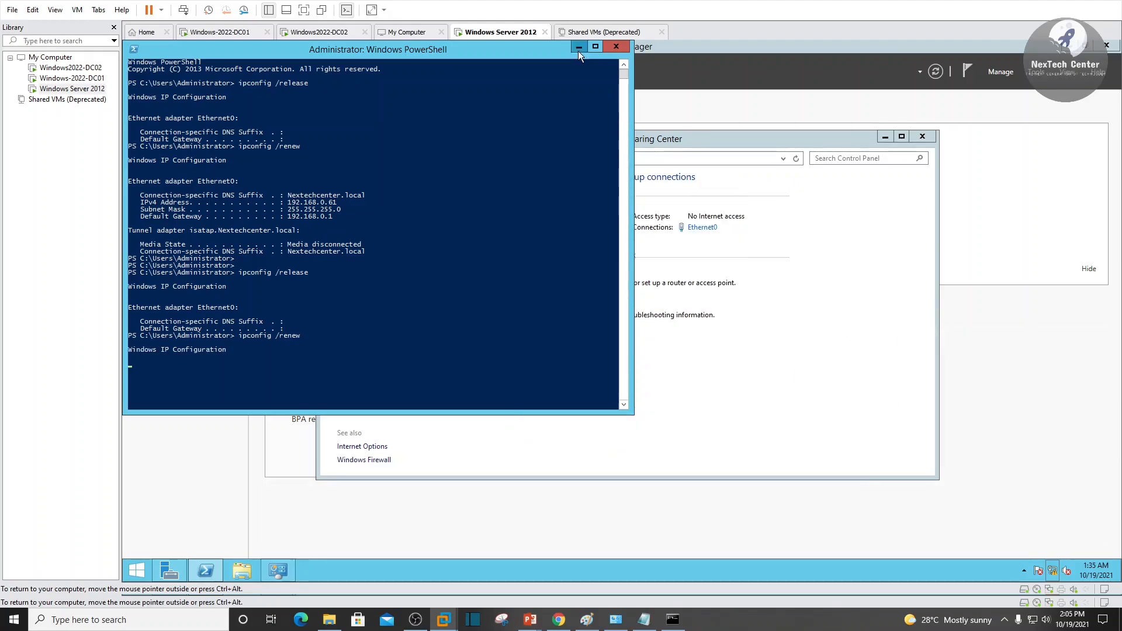
- Minimize PowerShell and check the IPv4 address in the Ethernet0 connection details after the renewal attempt
click(577, 47)
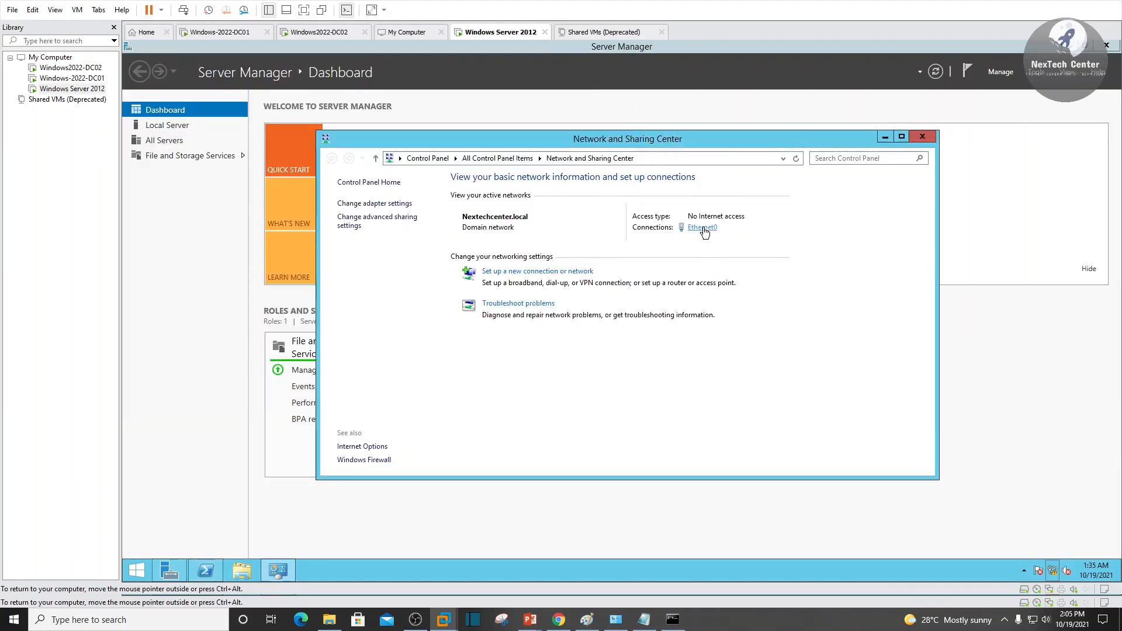
click(703, 235)
click(562, 298)
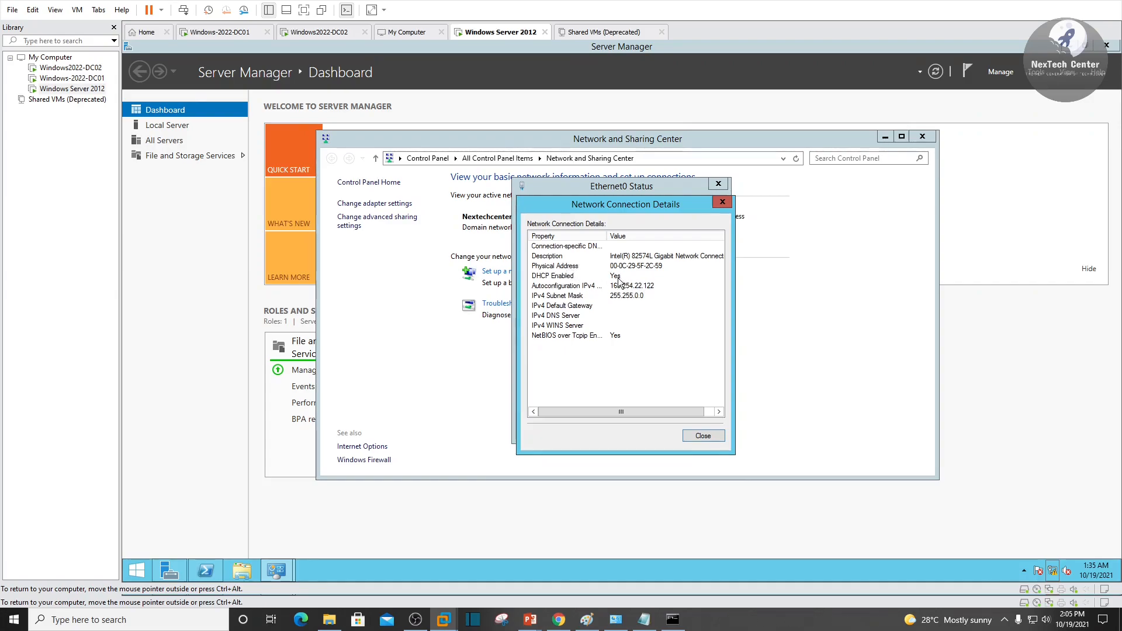
click(557, 278)
key(Down)
key(Down)
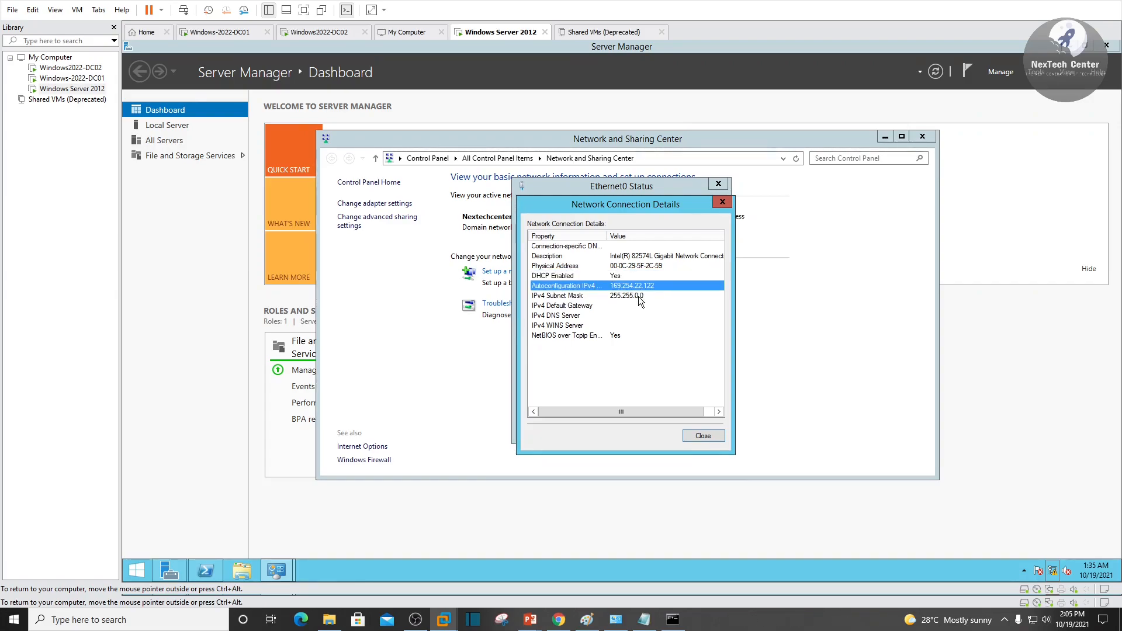
- Switch to Windows-2022-DC01 and back up the inddc01.nextechcenter.local DHCP server to the Desktop folder
click(71, 79)
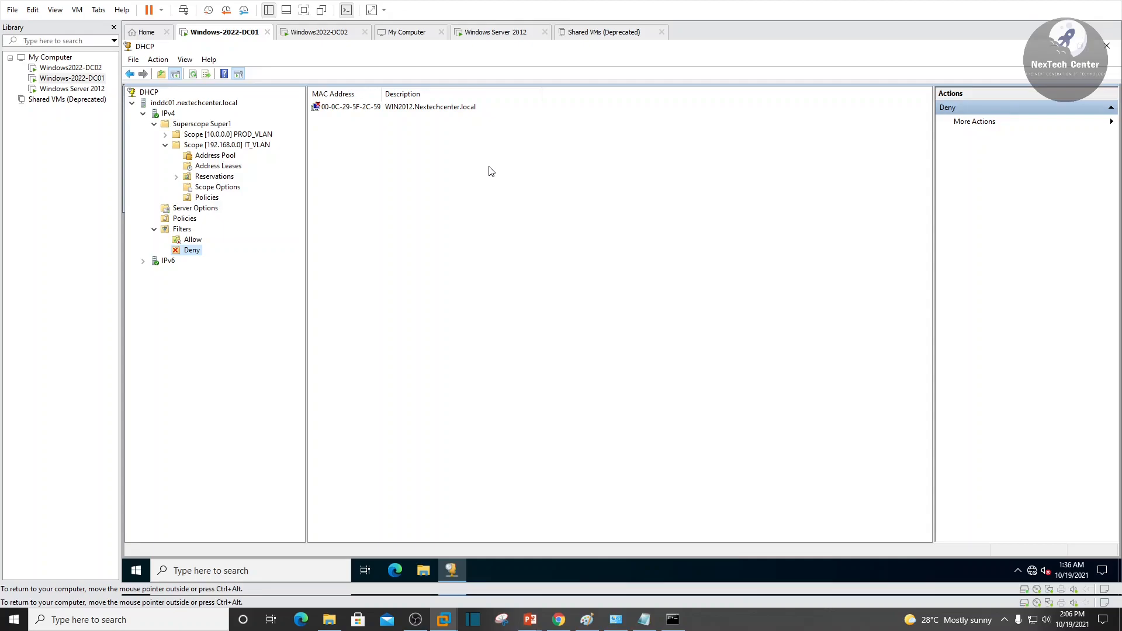
click(164, 231)
click(155, 229)
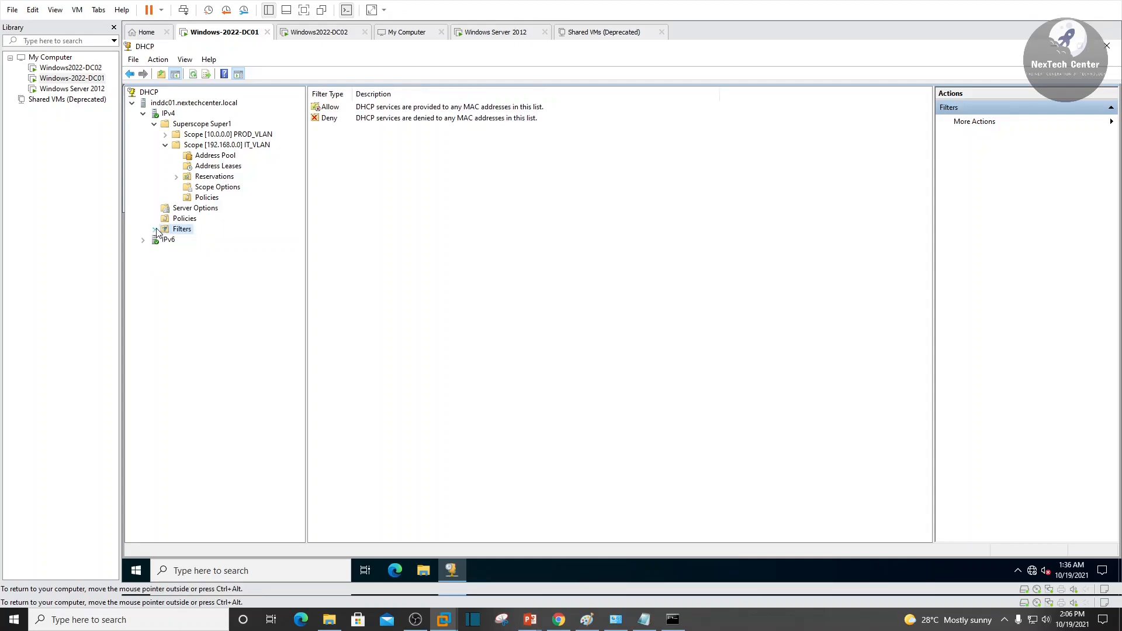
click(143, 114)
click(194, 108)
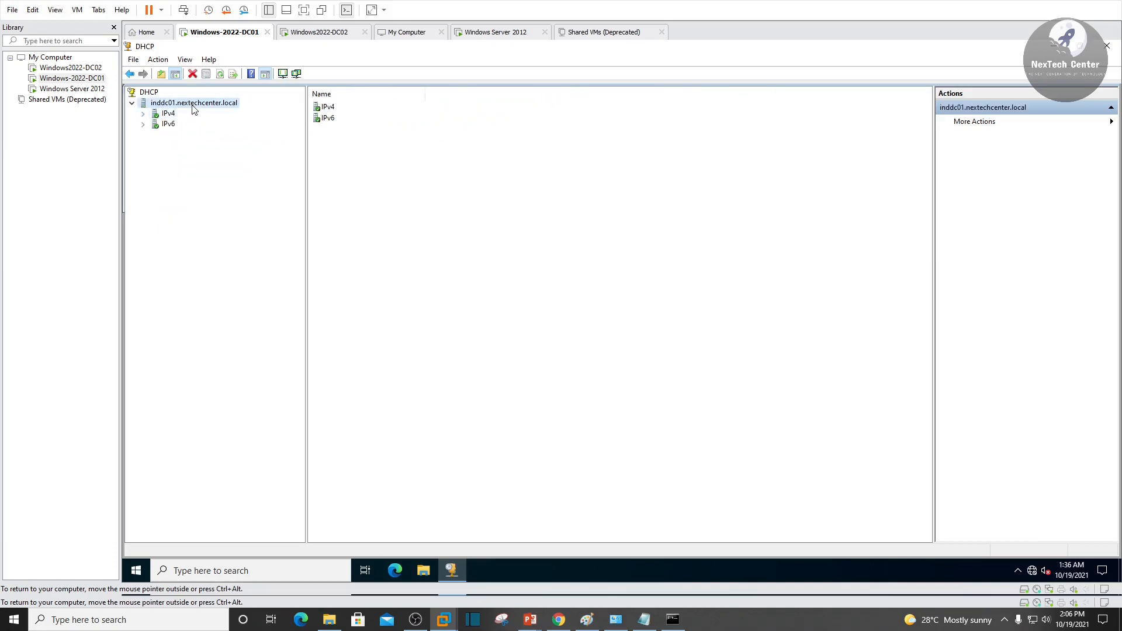
right_click(194, 109)
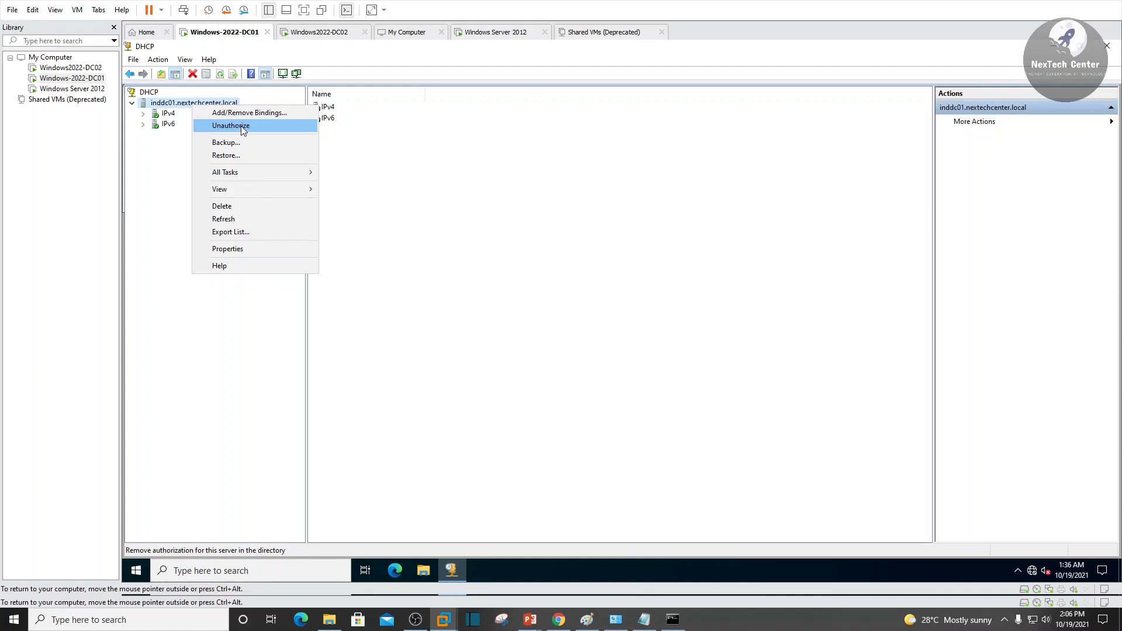
click(247, 144)
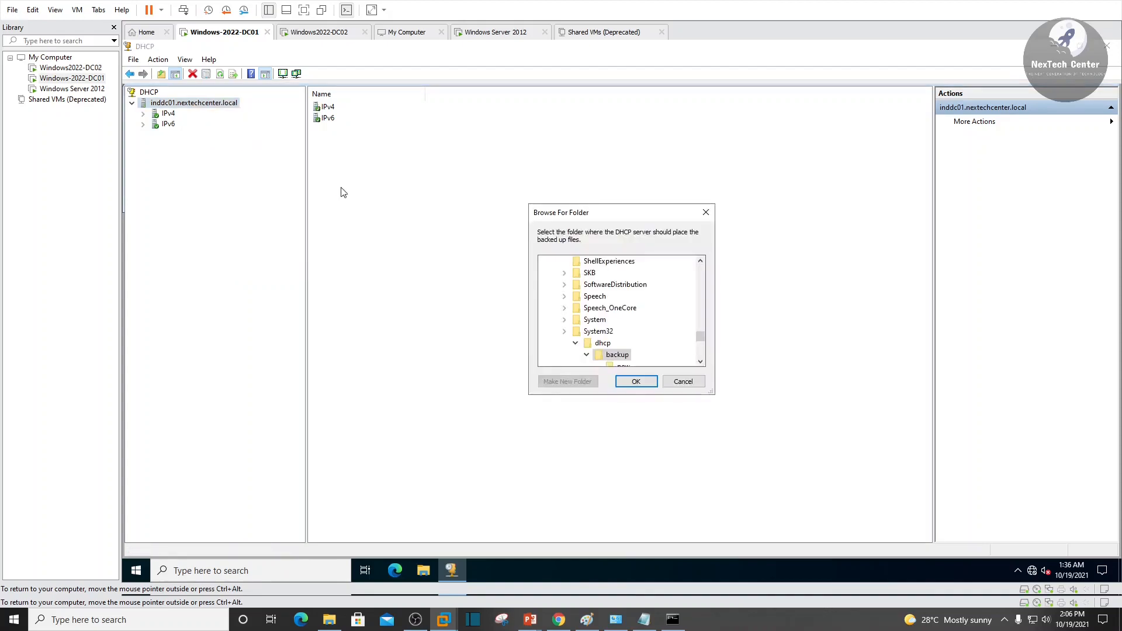
drag(700, 345, 723, 250)
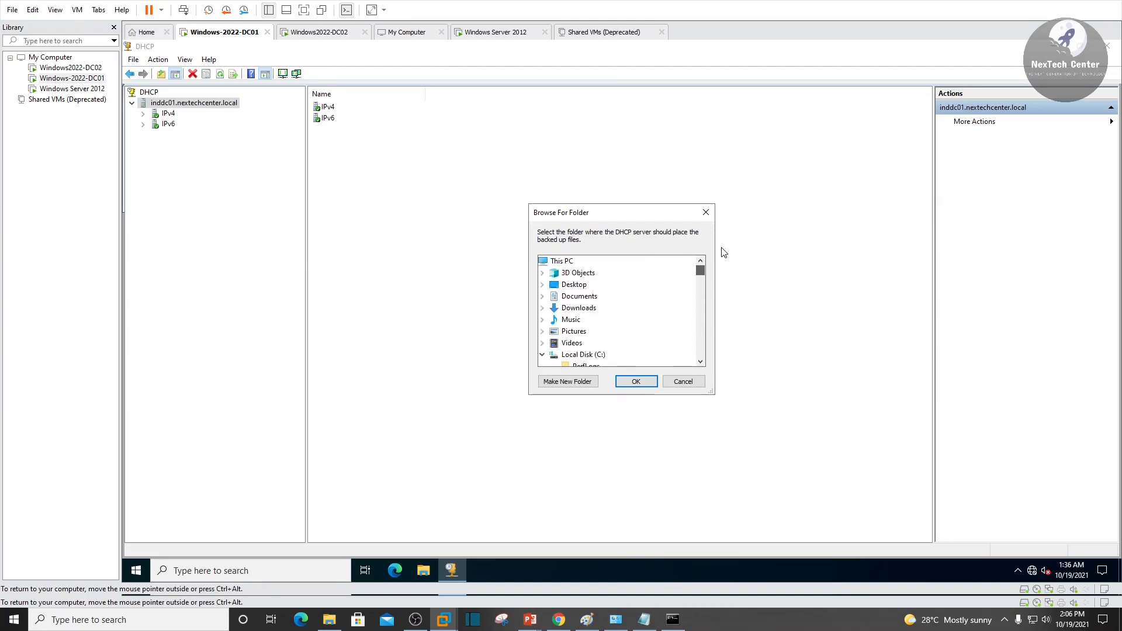
click(573, 285)
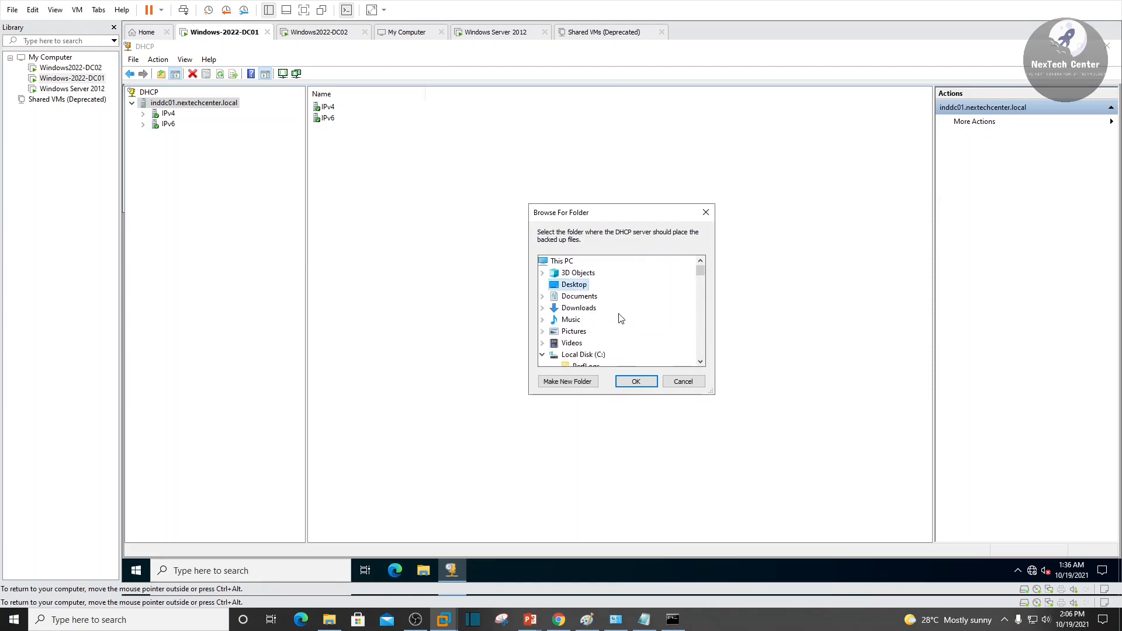
click(635, 382)
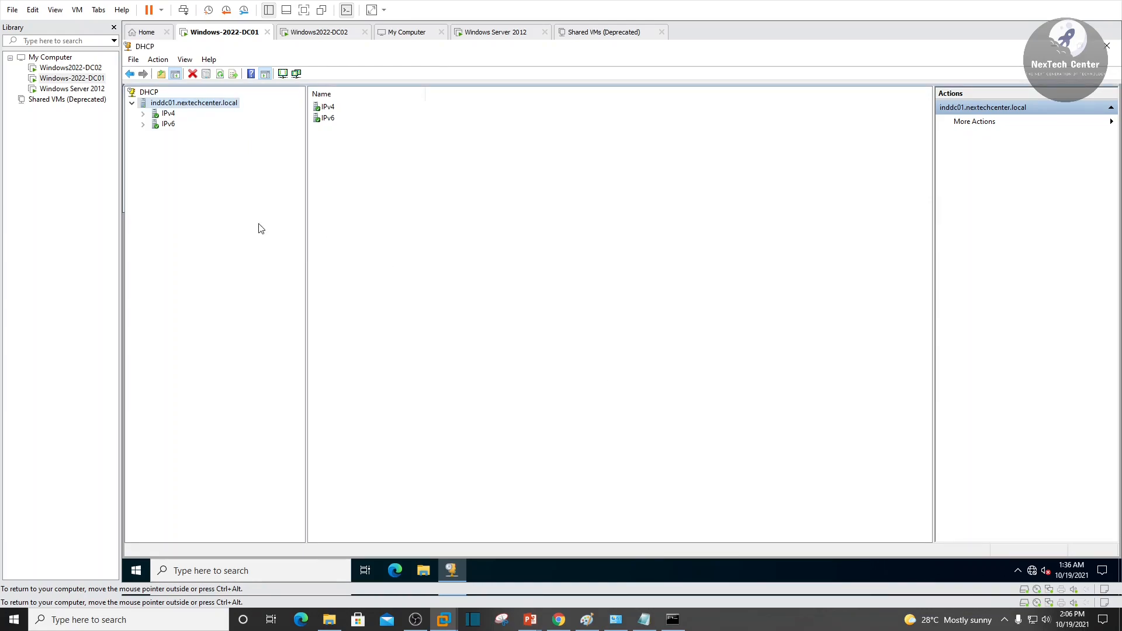
- Check the Windows-2022-DC01 desktop for the DhcpCfg backup file and return to the DHCP console
click(1049, 47)
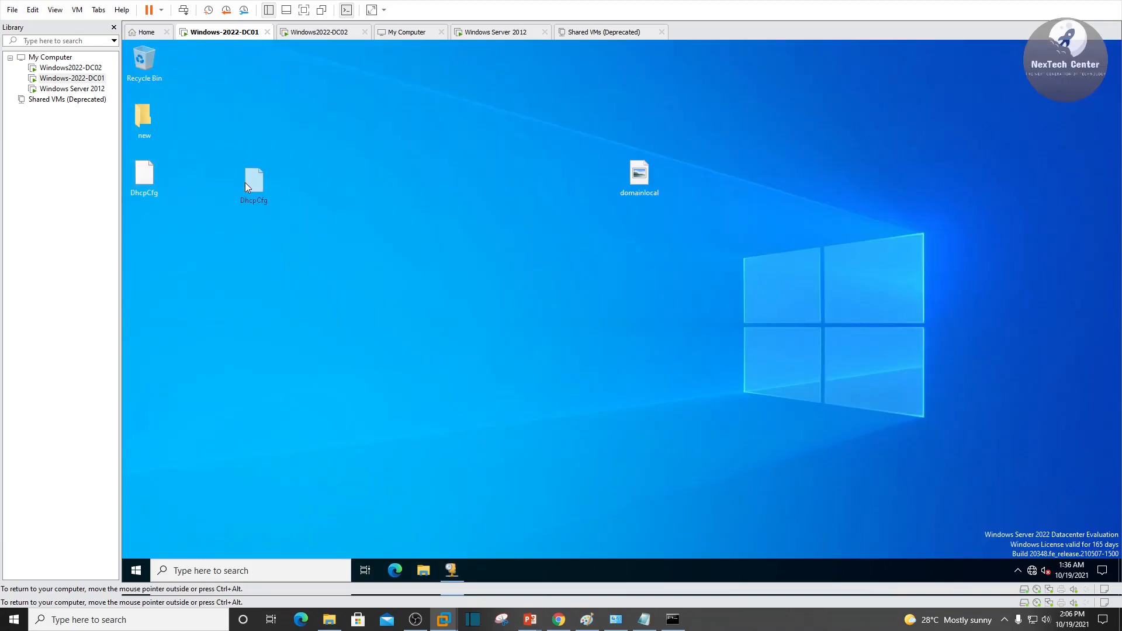
click(451, 572)
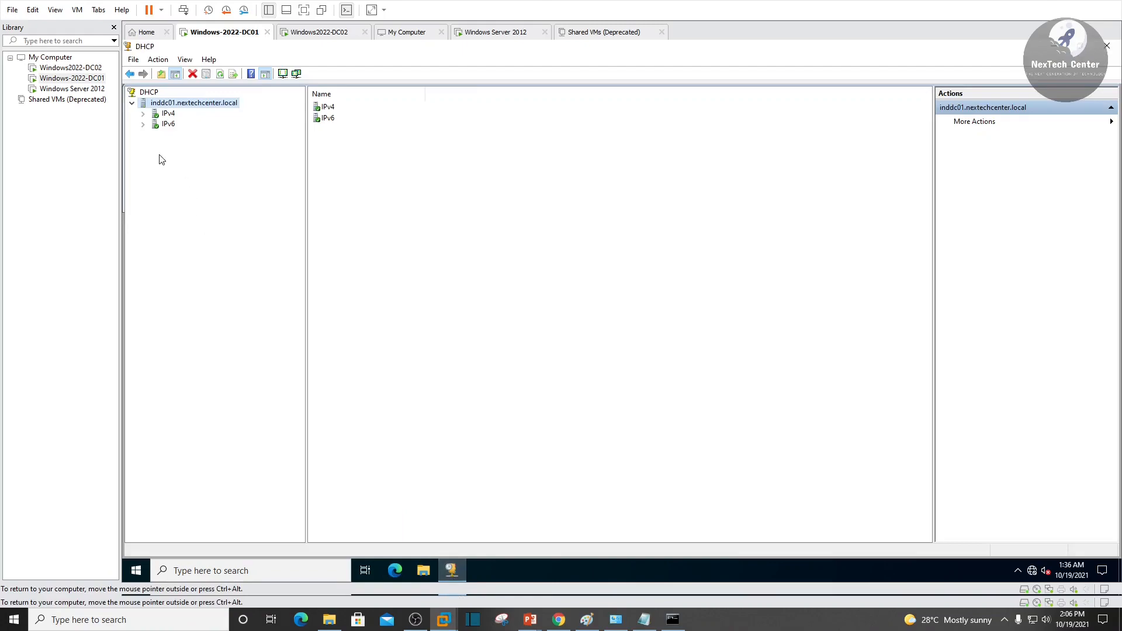
- Delete the Super1 superscope under IPv4 without deleting its child scopes
click(143, 114)
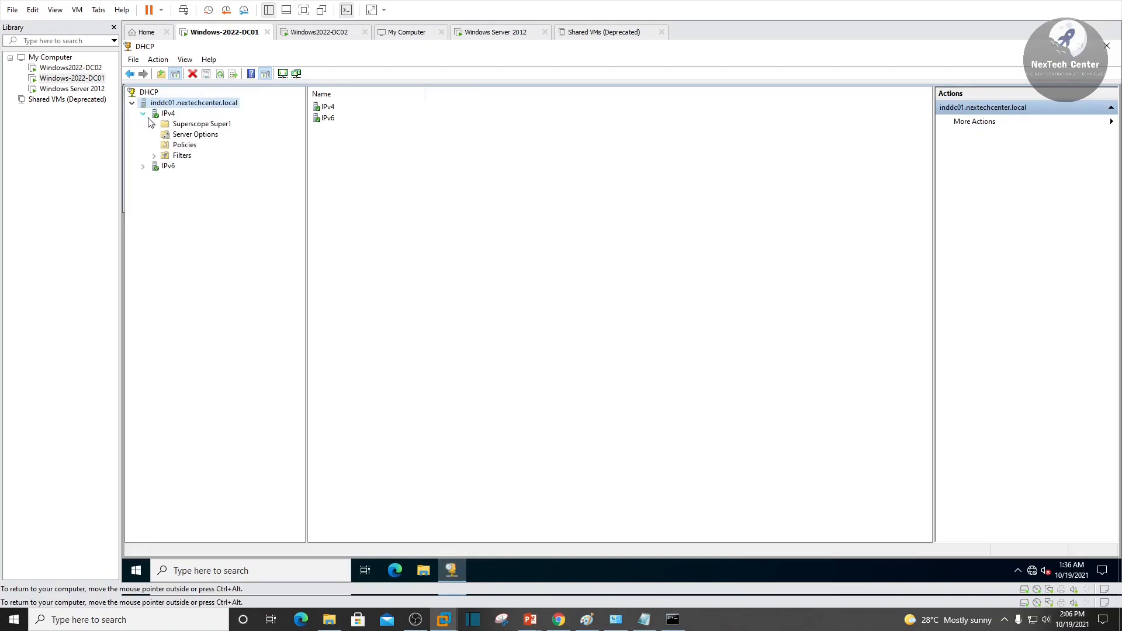
right_click(188, 111)
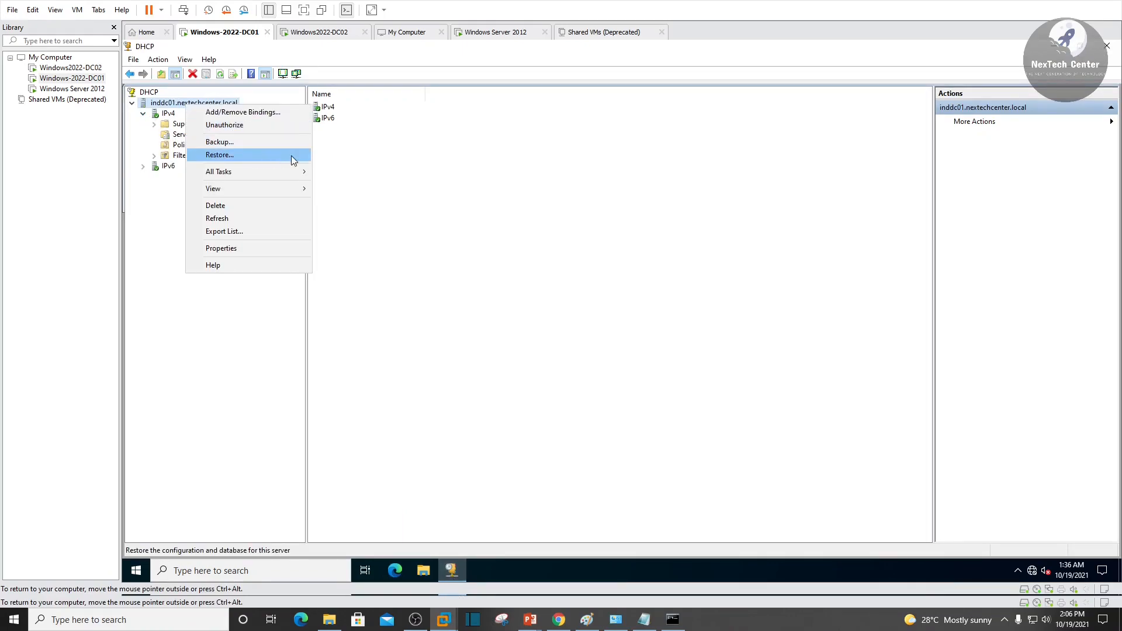
click(330, 162)
click(154, 125)
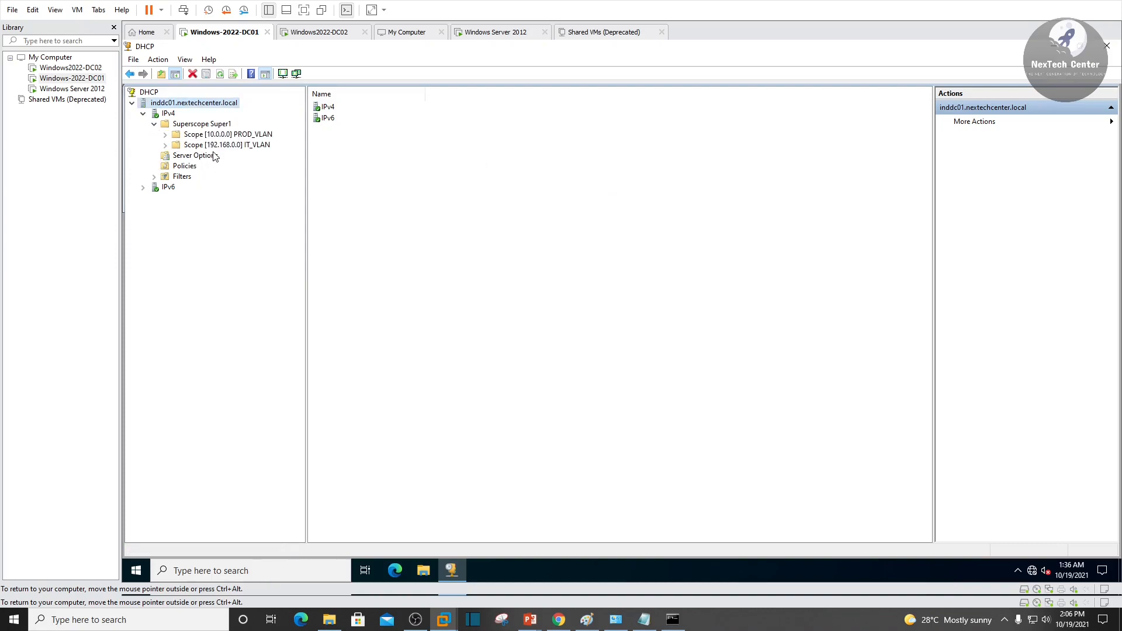
click(212, 136)
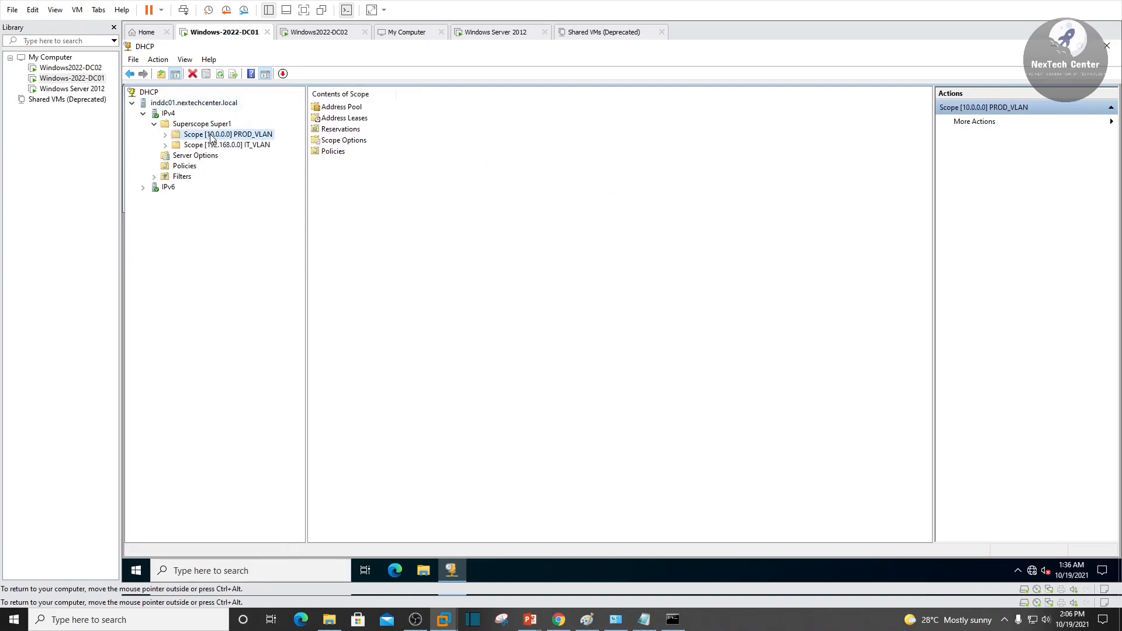
right_click(191, 125)
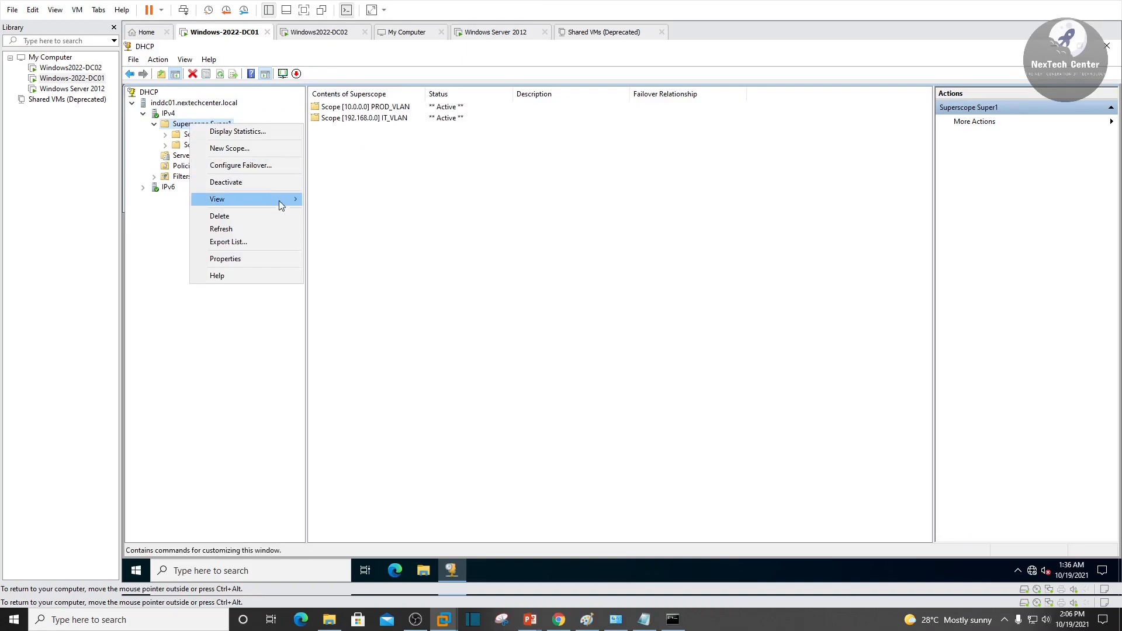
click(271, 218)
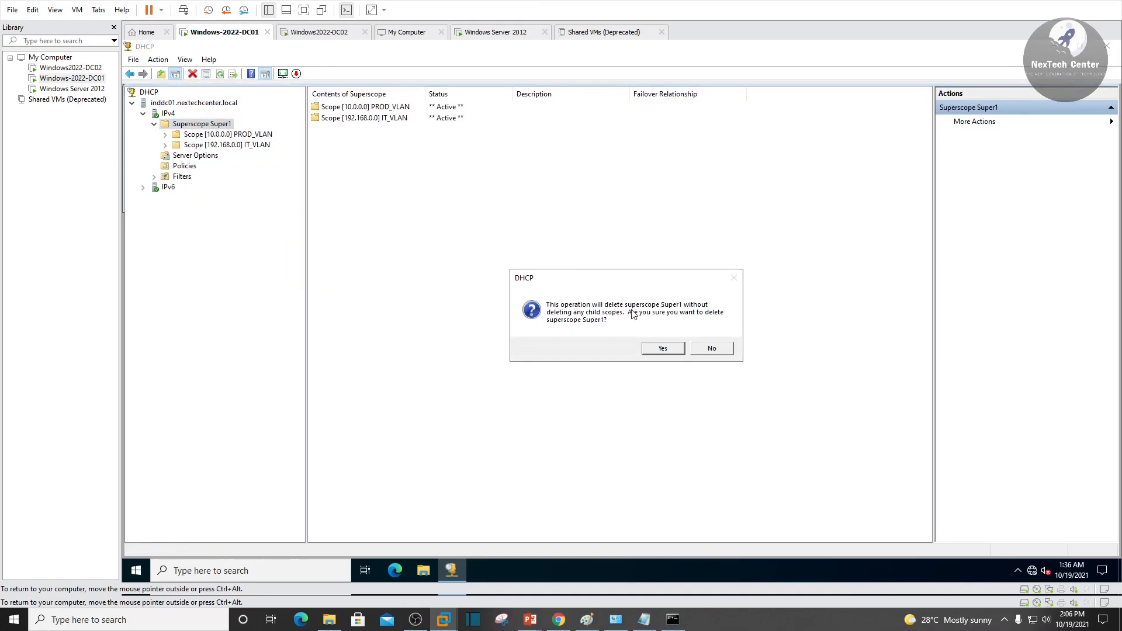
click(663, 349)
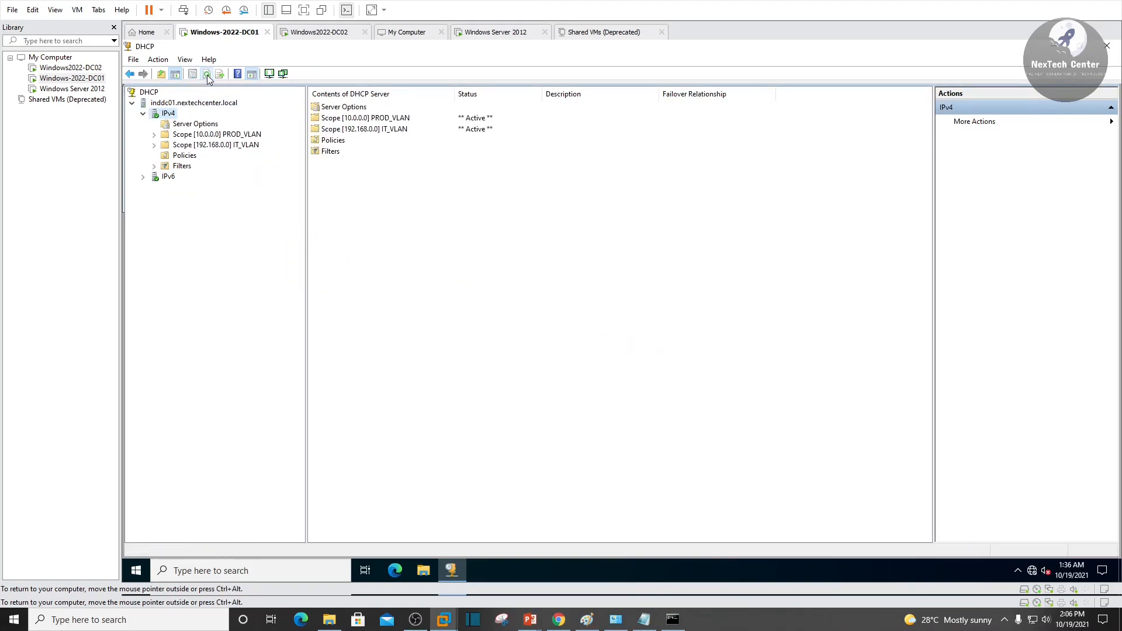
- Check the address pool of the 10.0.0.0 PROD_VLAN scope and delete the scope
double_click(197, 136)
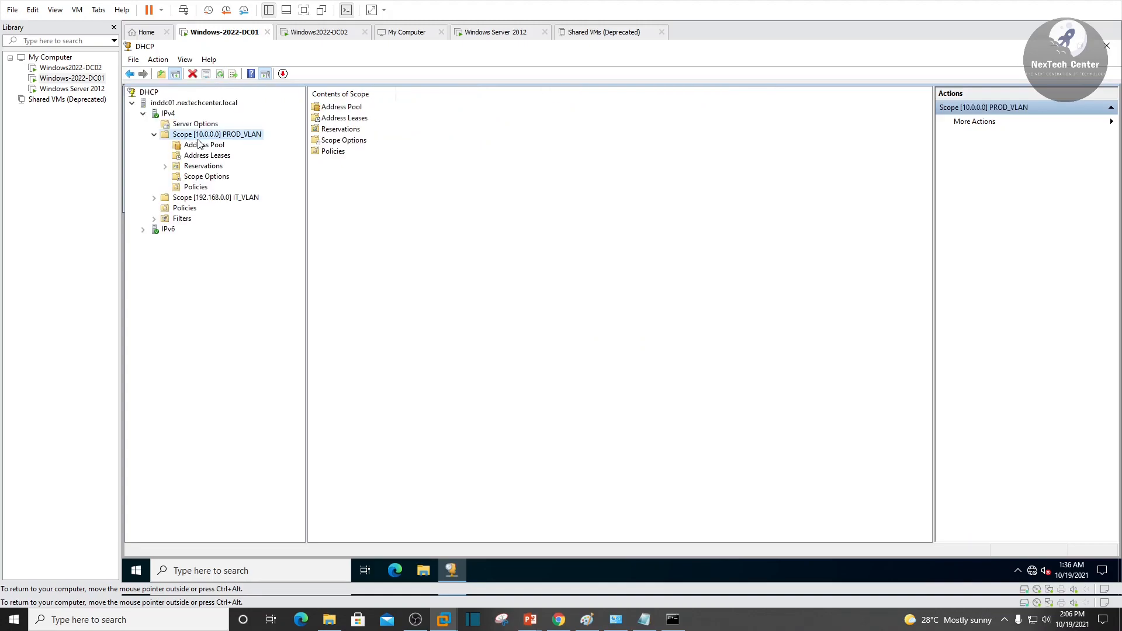
click(199, 144)
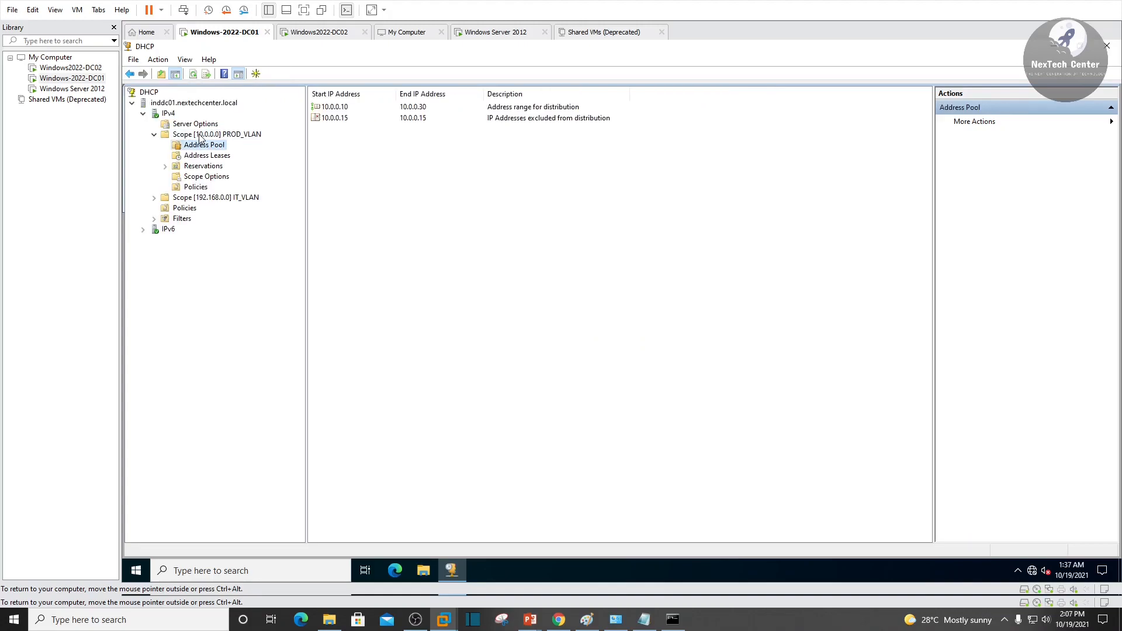
click(199, 135)
right_click(201, 134)
click(265, 245)
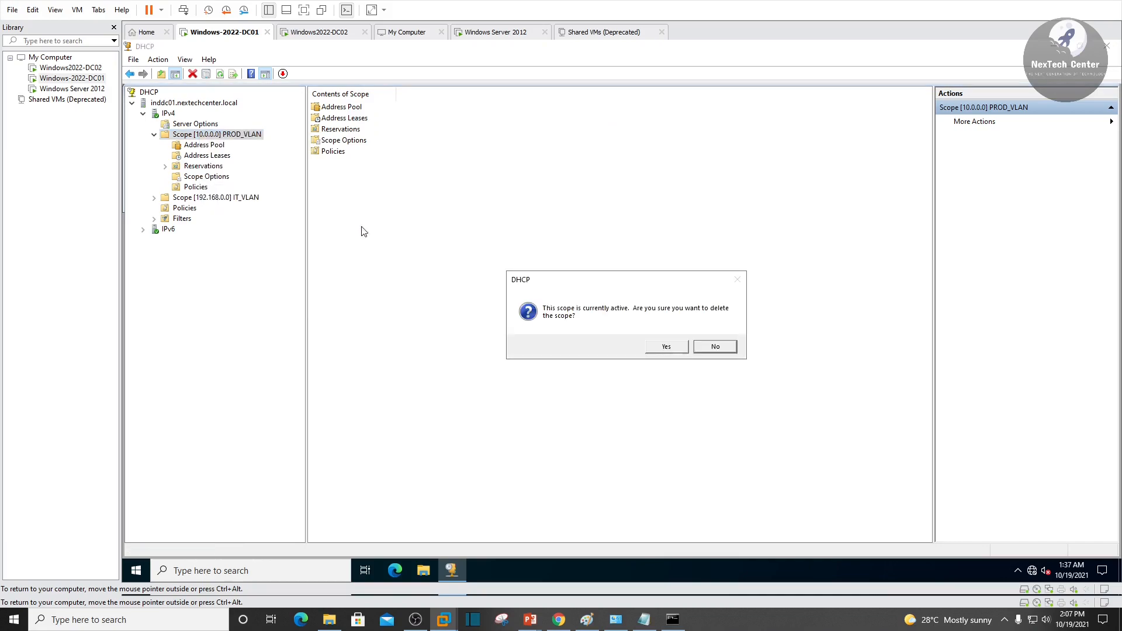
click(666, 346)
- Delete the 192.168.0.0 IT_VLAN scope from IPv4
right_click(201, 138)
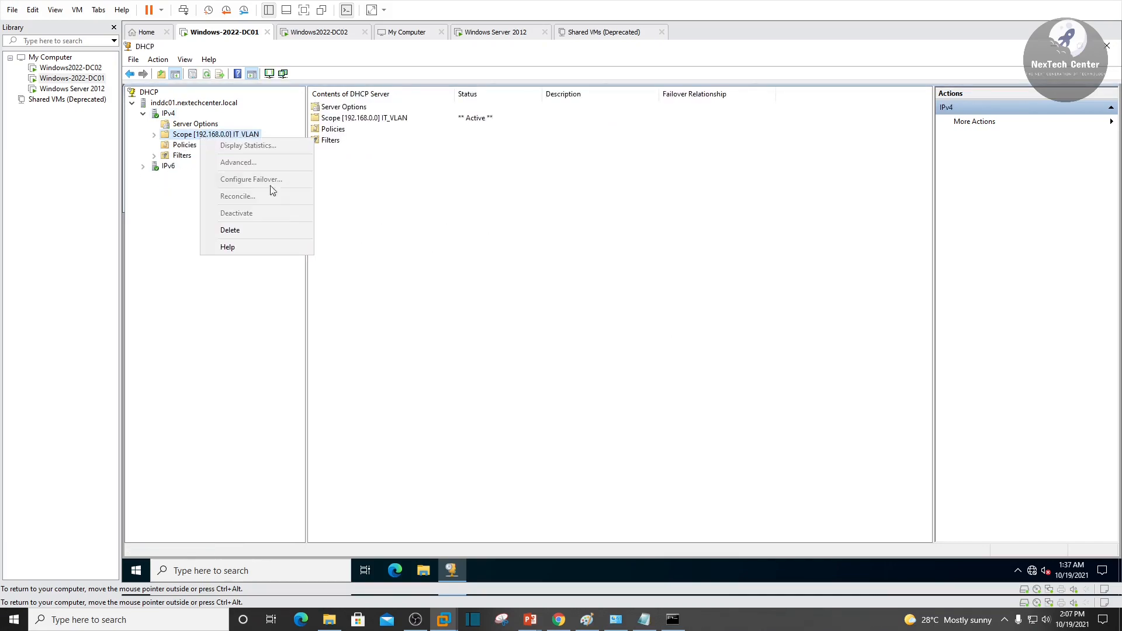
click(185, 138)
right_click(185, 137)
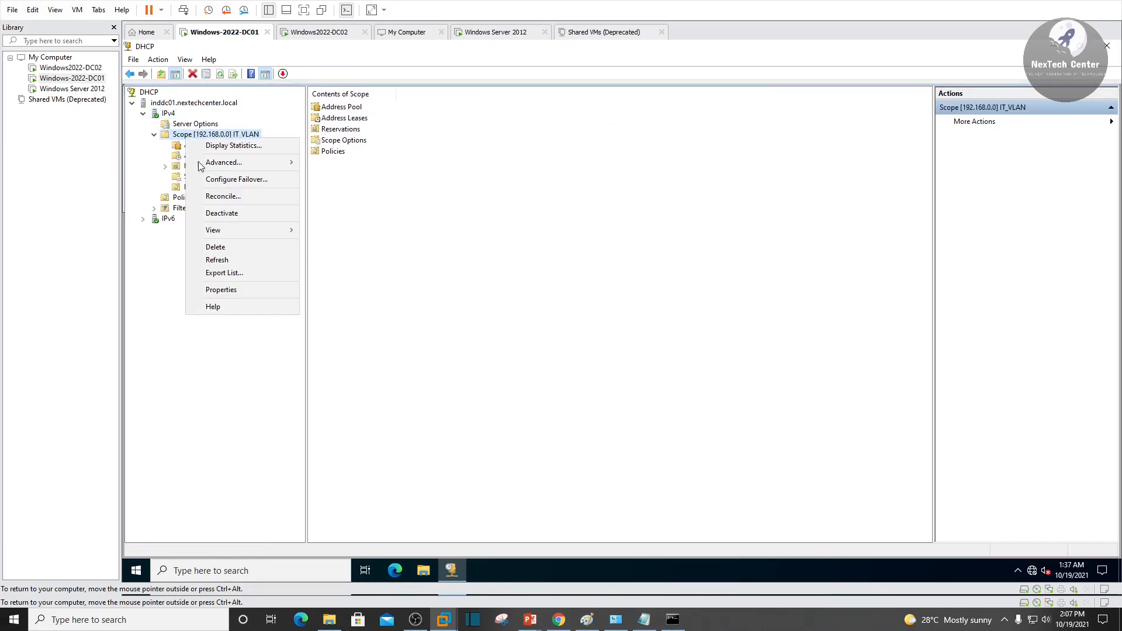
click(249, 247)
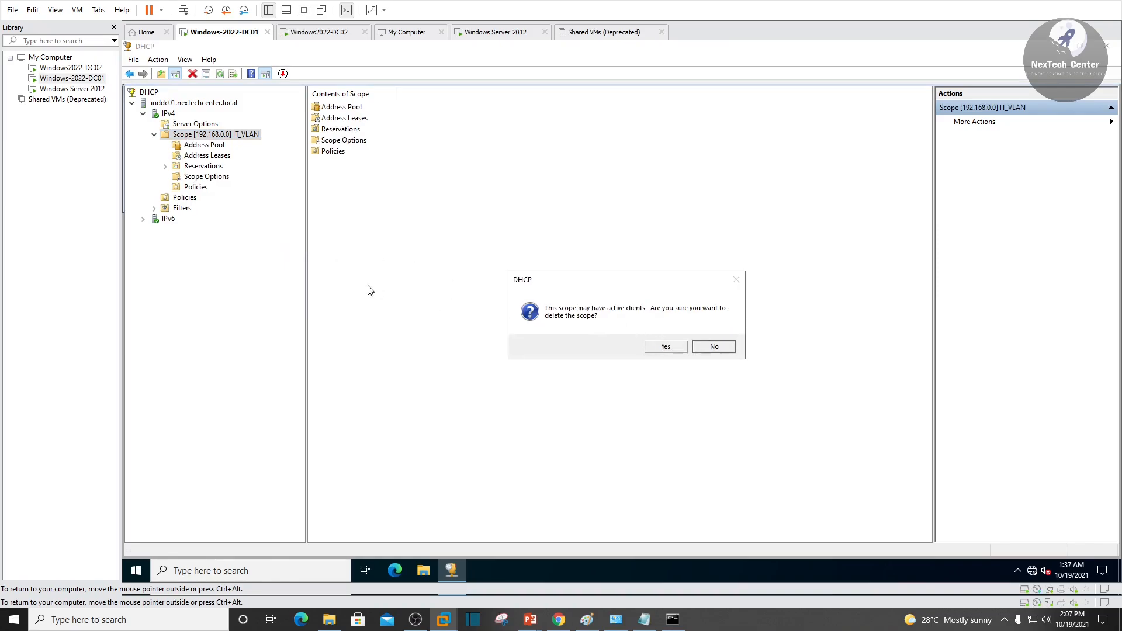
click(659, 347)
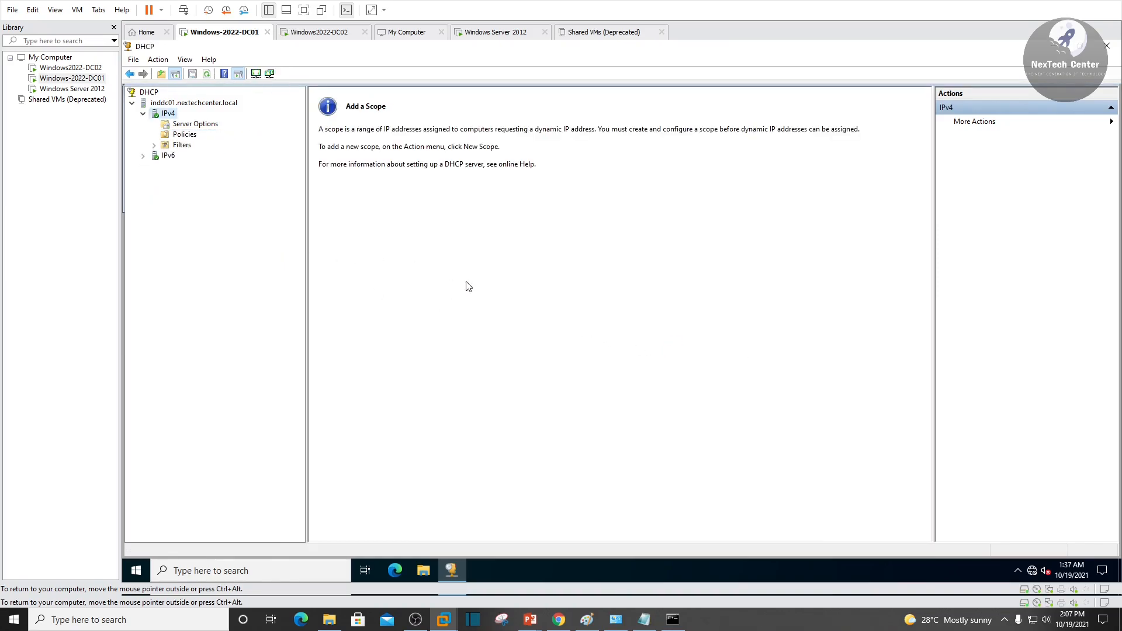
- Delete the WIN2012.Nextechcenter.local entry from the Deny list of the IPv4 filters
click(185, 134)
double_click(182, 145)
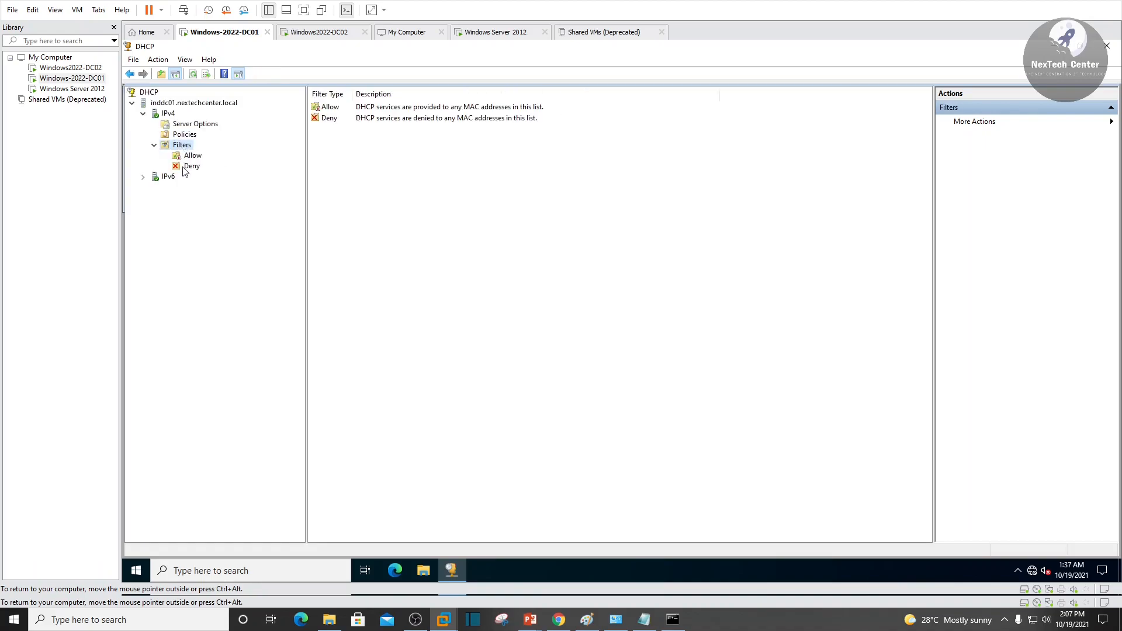
click(188, 166)
click(351, 108)
right_click(367, 109)
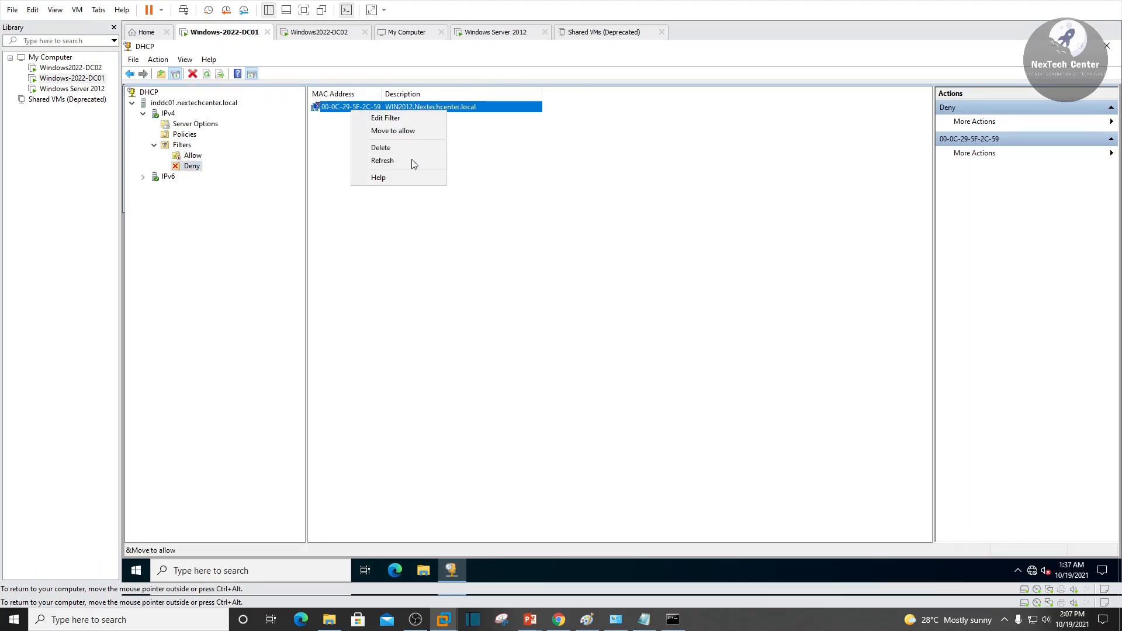
click(391, 147)
click(634, 347)
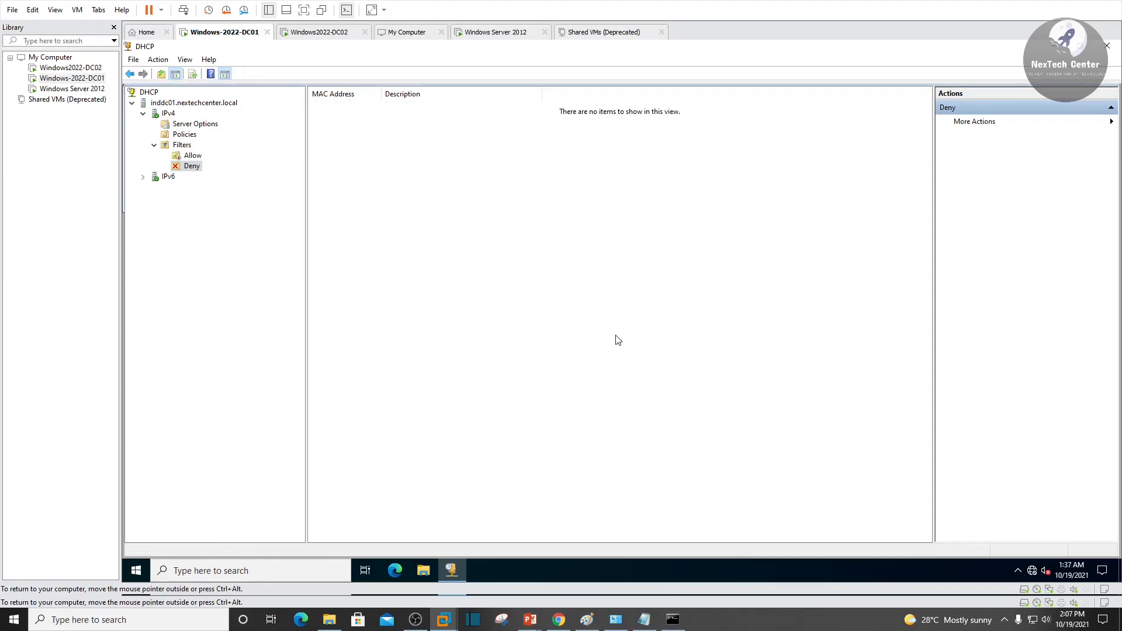
click(153, 145)
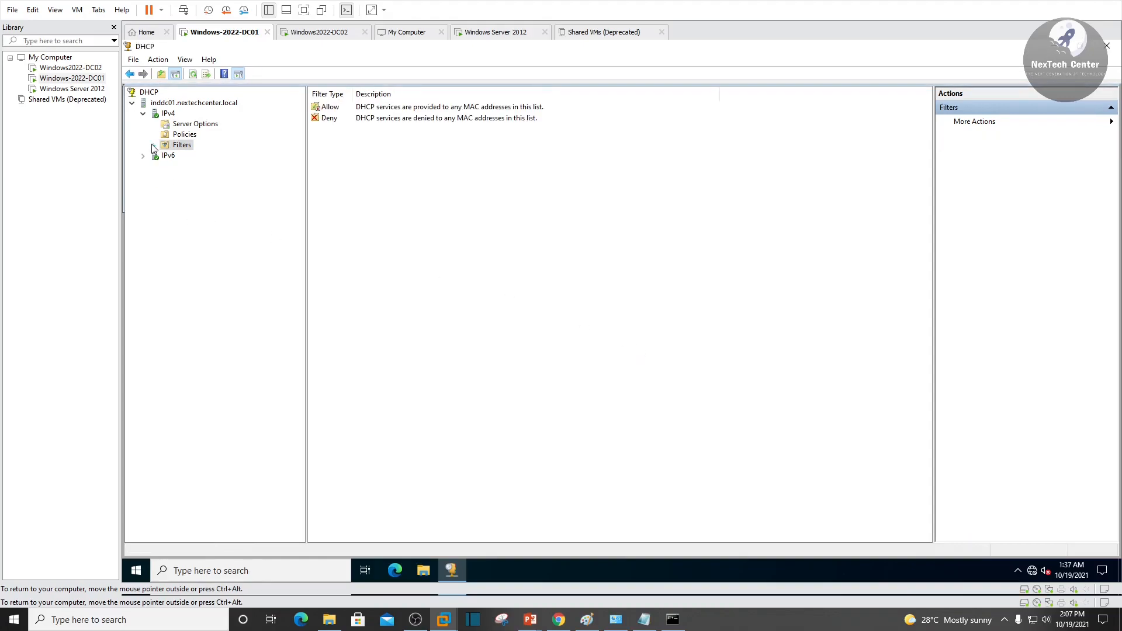
- Restore the inddc01.nextechcenter.local DHCP server from the backup in the Desktop folder
click(165, 113)
right_click(157, 114)
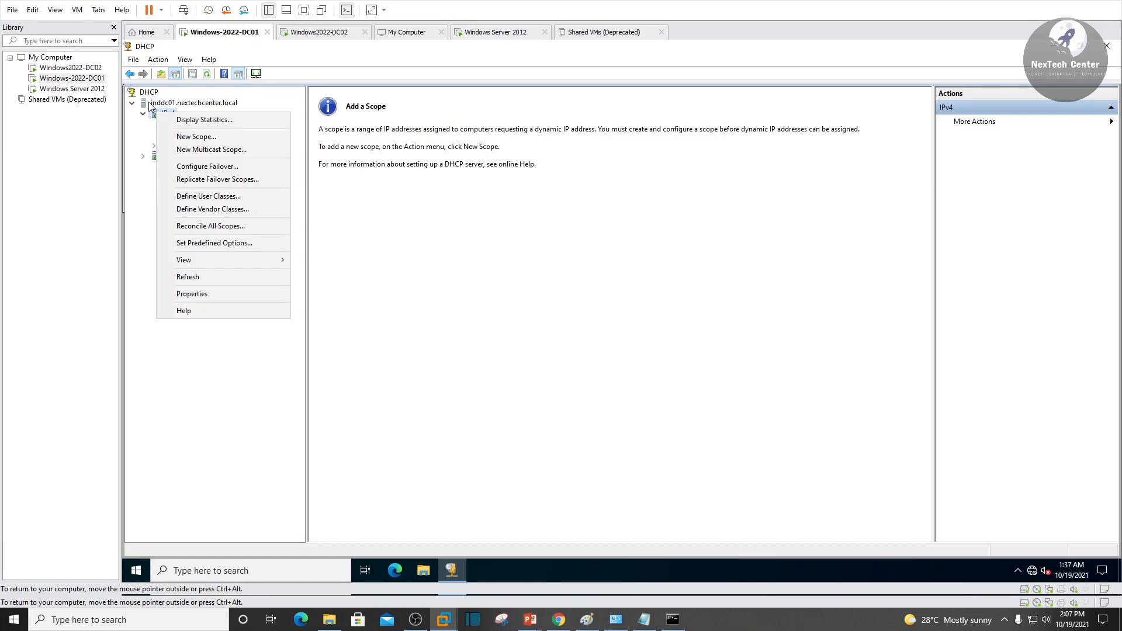
click(151, 103)
right_click(149, 102)
click(214, 151)
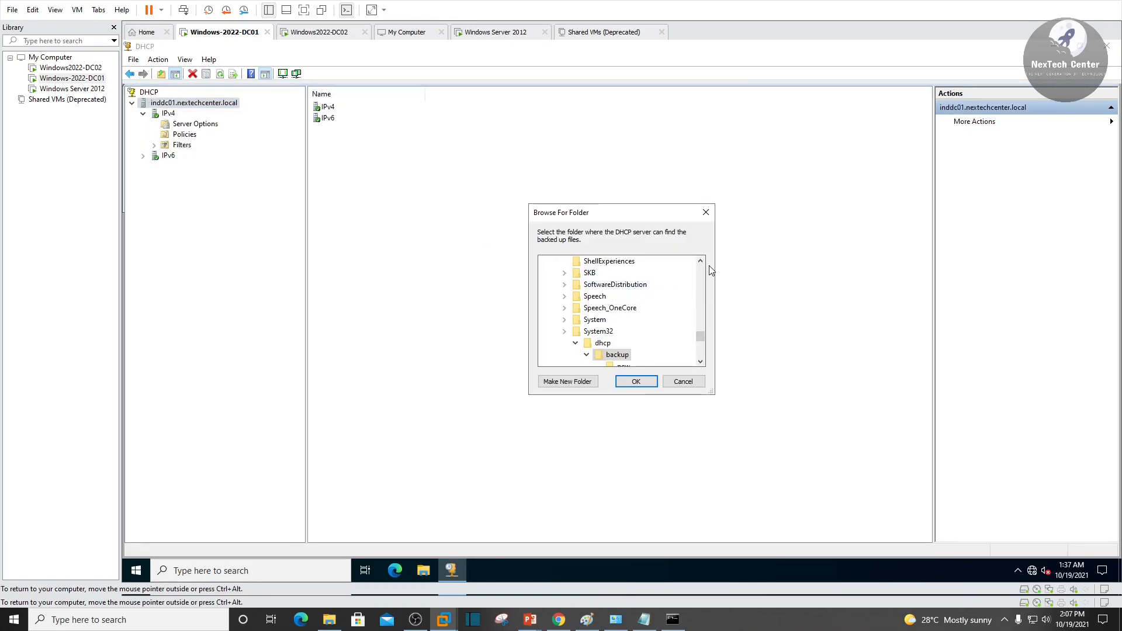
drag(699, 338, 705, 255)
double_click(574, 285)
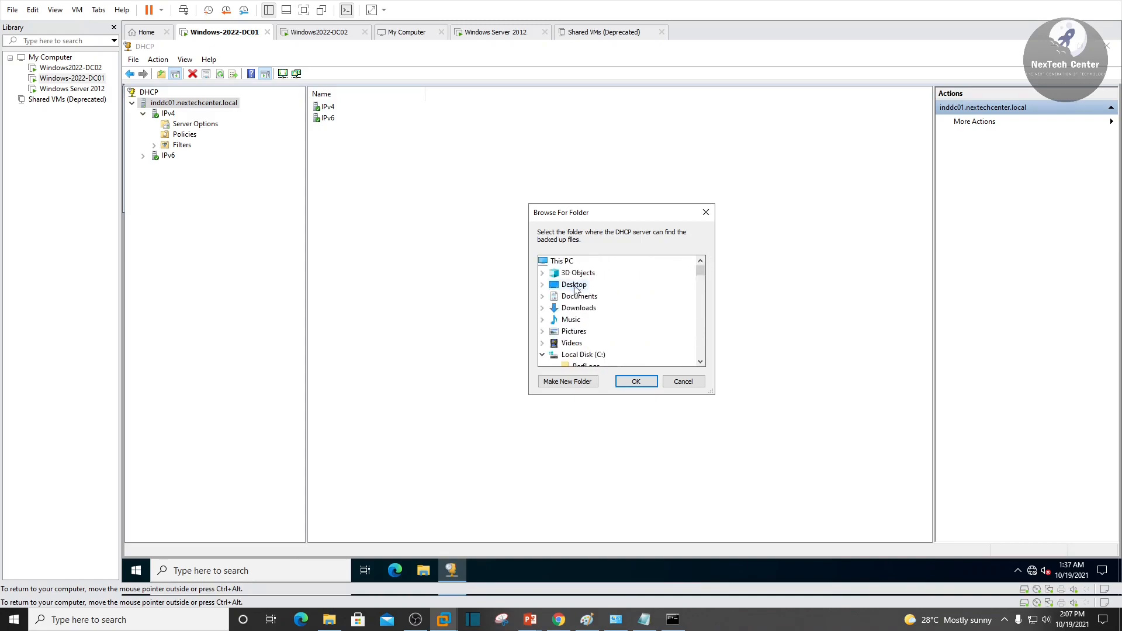
scroll(650, 335, down, 6)
scroll(649, 336, down, 10)
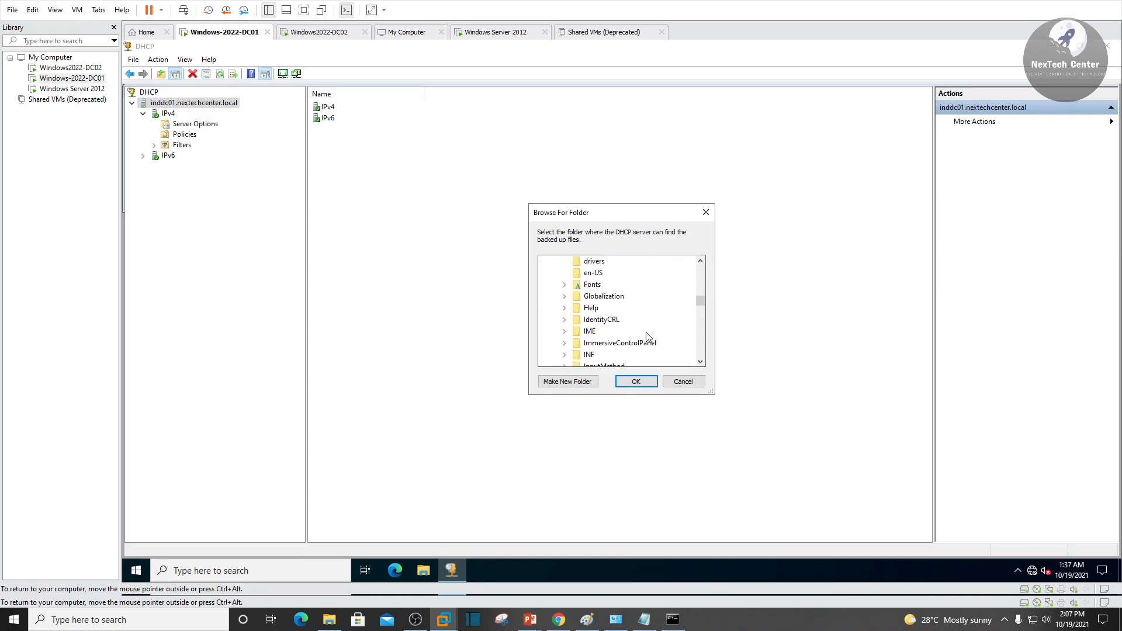
click(636, 382)
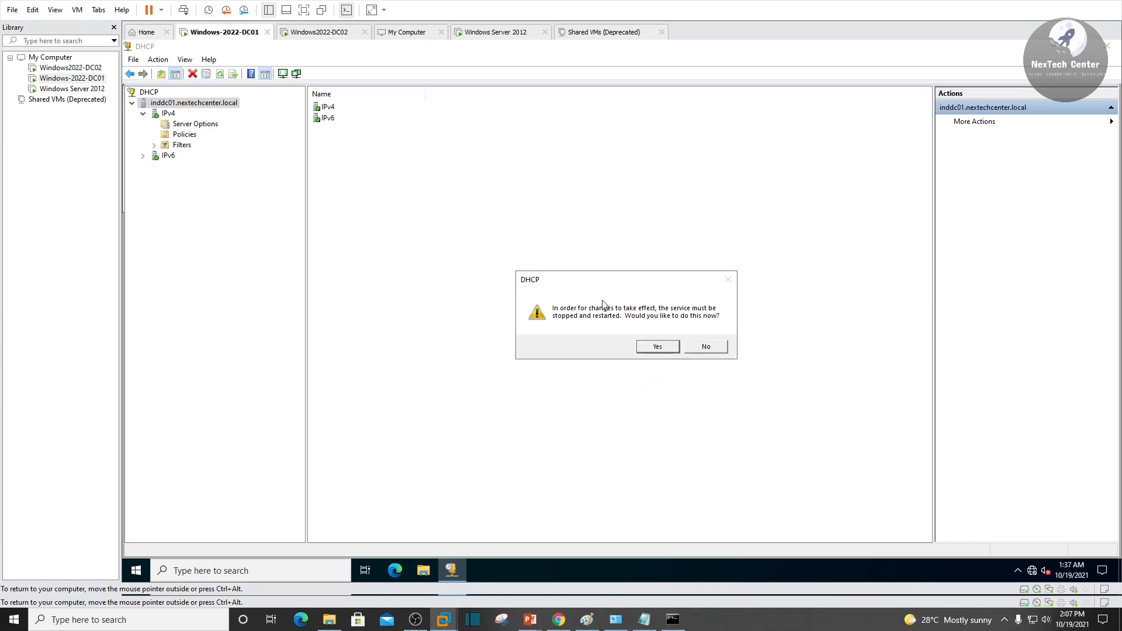
- Stop and restart the DHCP service so the restored database takes effect
drag(629, 280, 542, 197)
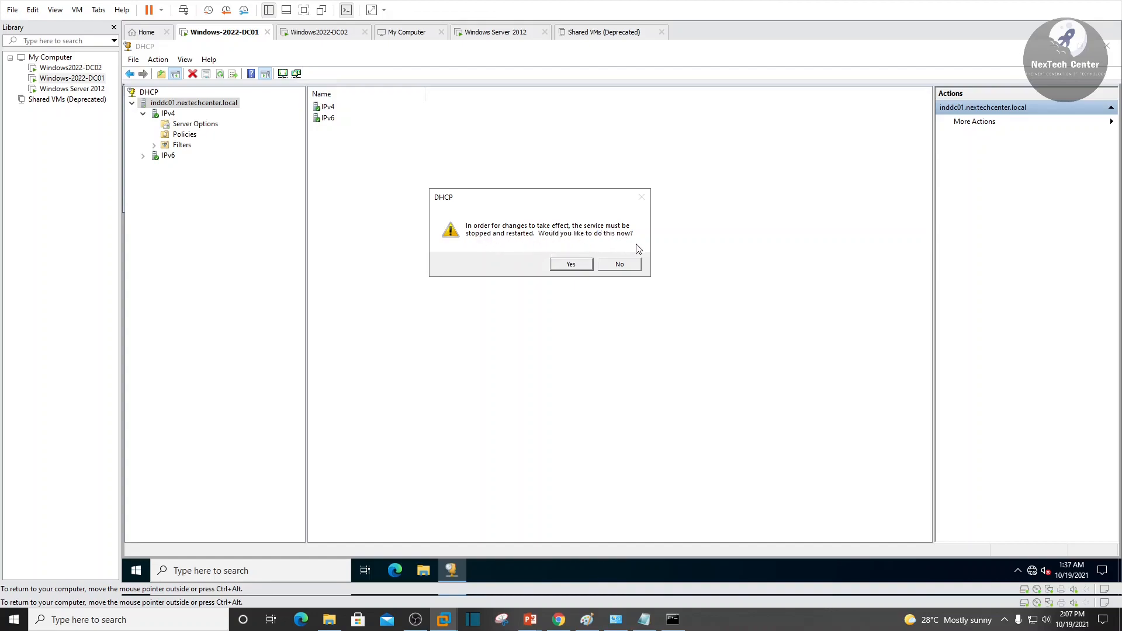
click(577, 265)
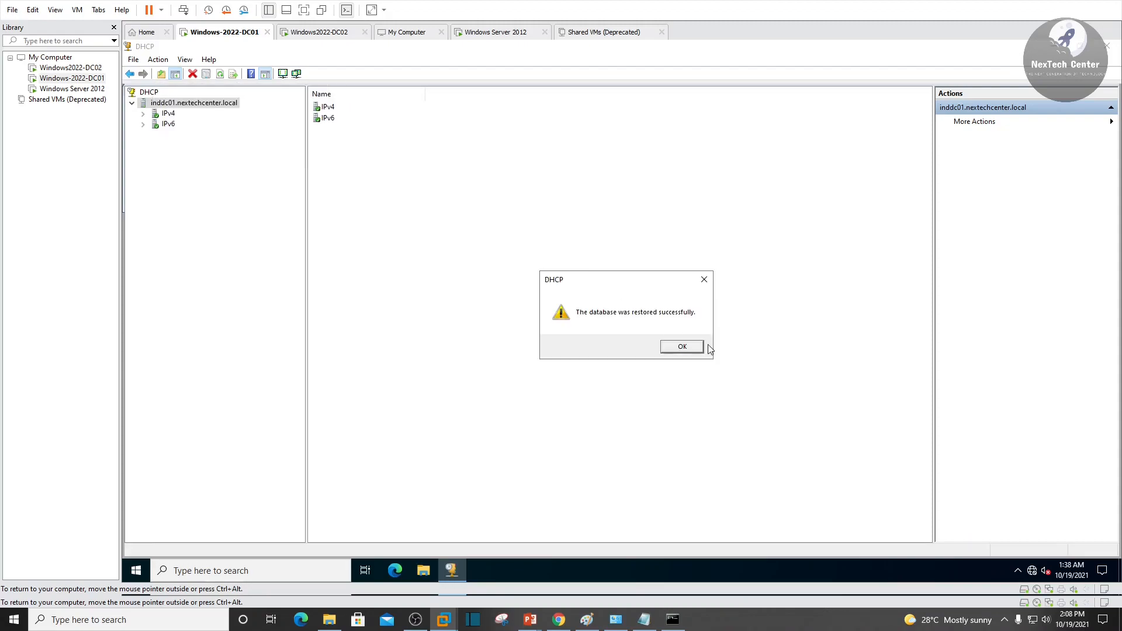
click(687, 350)
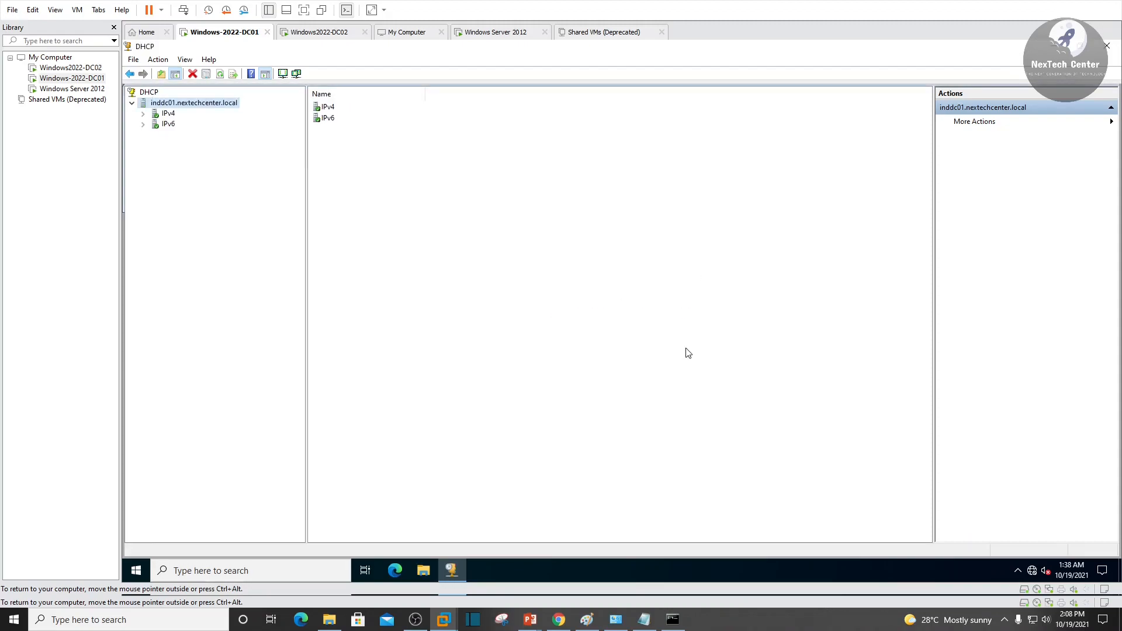
- Examine the restored Super1 superscope with its PROD_VLAN and IT_VLAN scopes, the PROD_VLAN policies and the server options
click(144, 115)
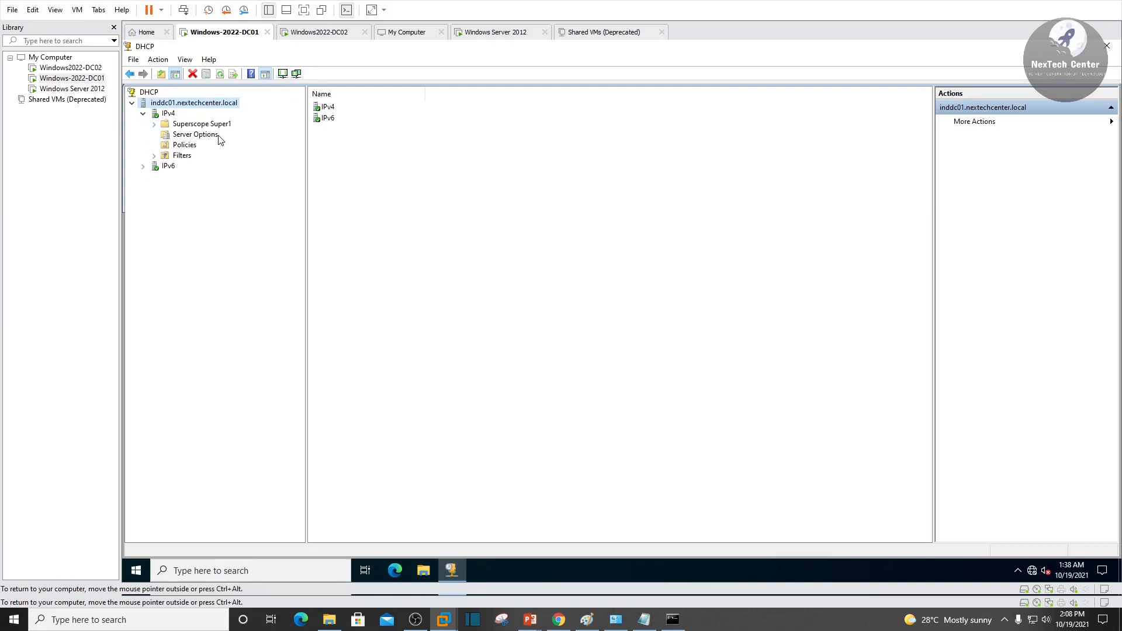
click(154, 125)
click(223, 136)
double_click(223, 137)
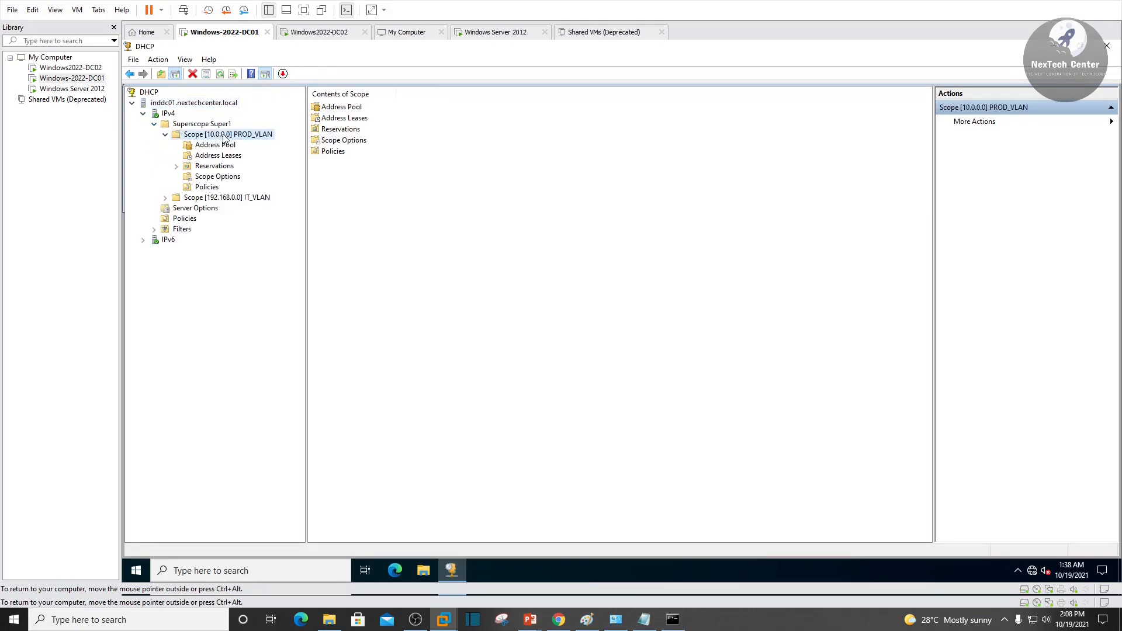
double_click(216, 197)
click(210, 187)
click(225, 179)
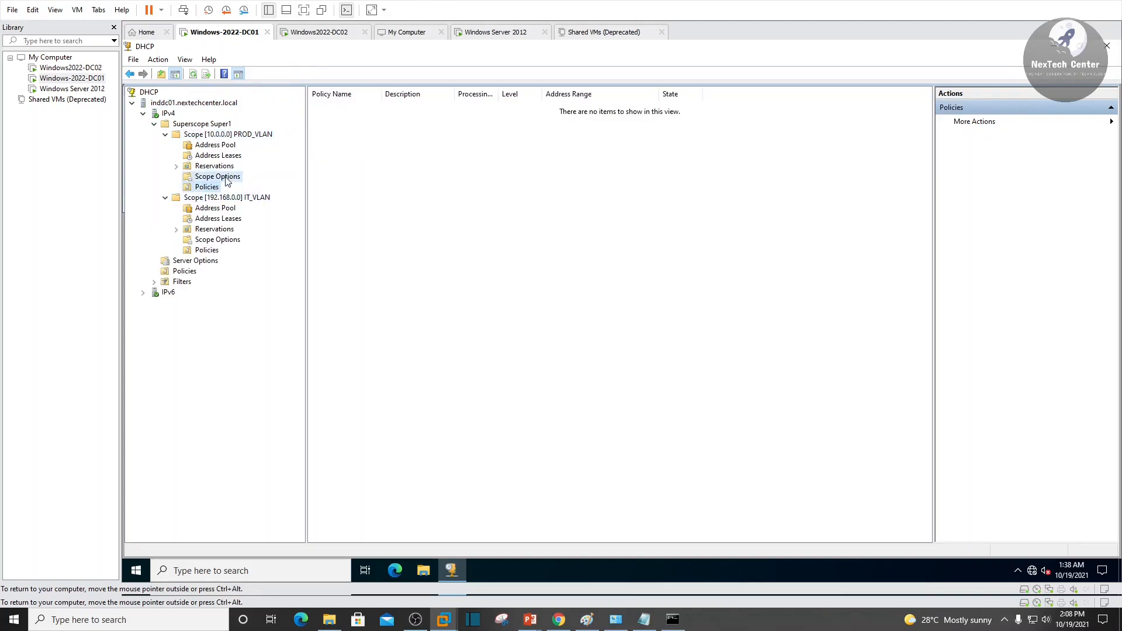
click(185, 262)
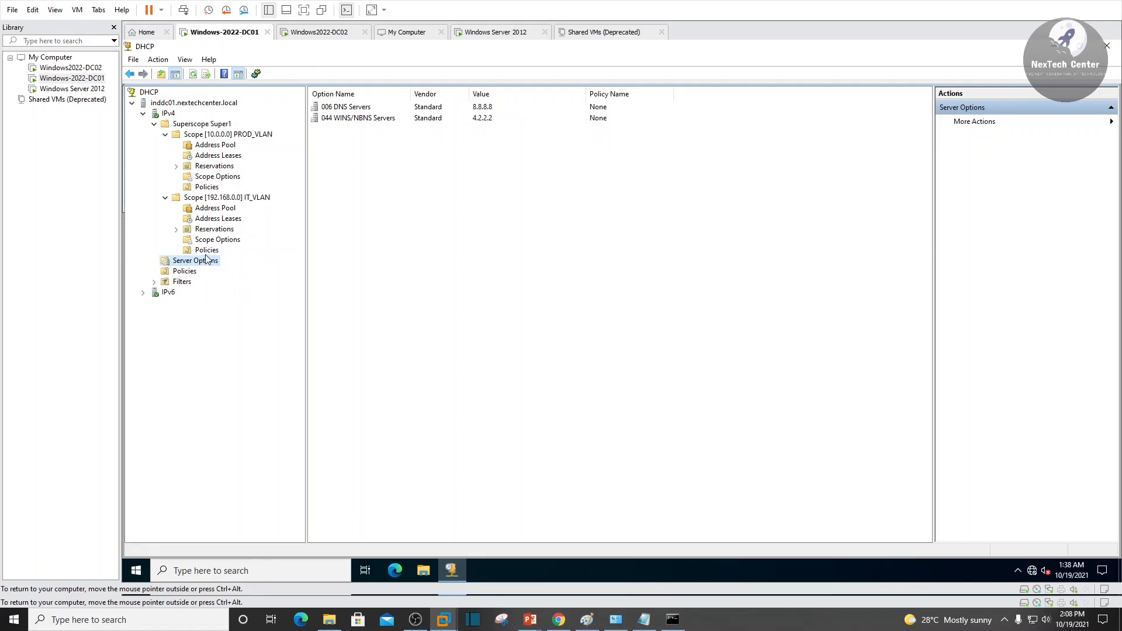
- Show the service tasks available for the inddc01.nextechcenter.local DHCP server
click(194, 103)
right_click(194, 105)
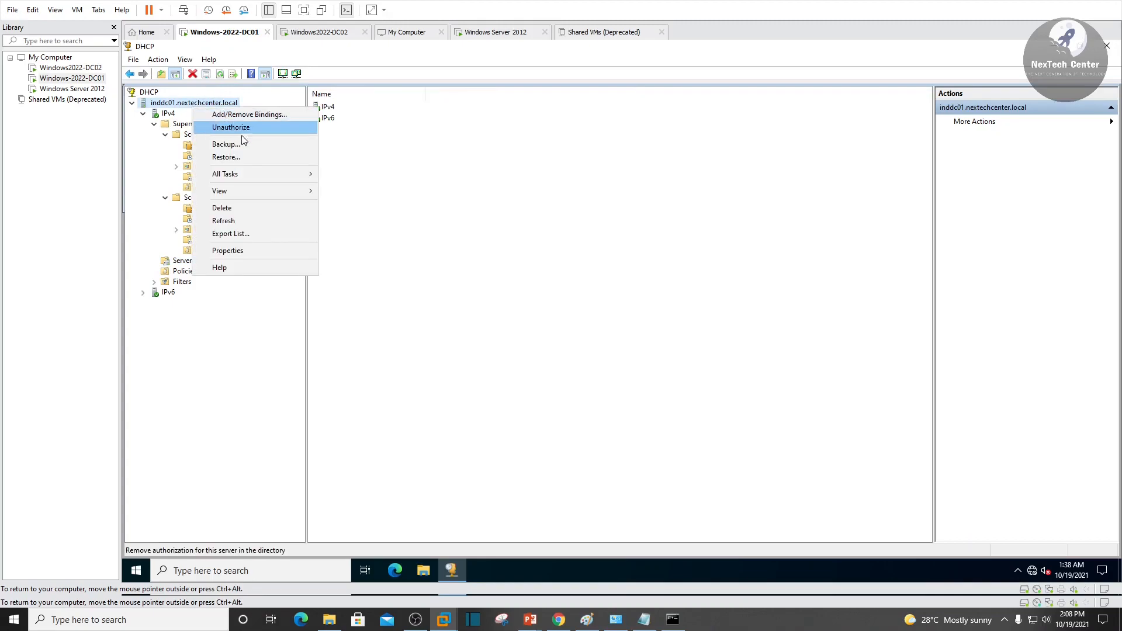
mouse_move(271, 178)
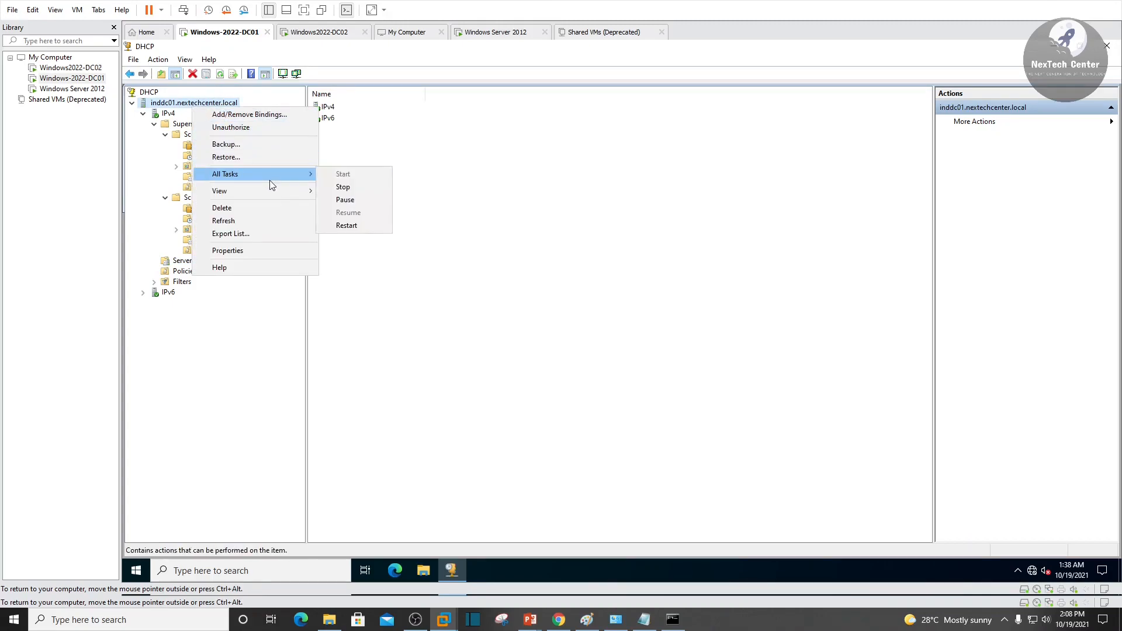